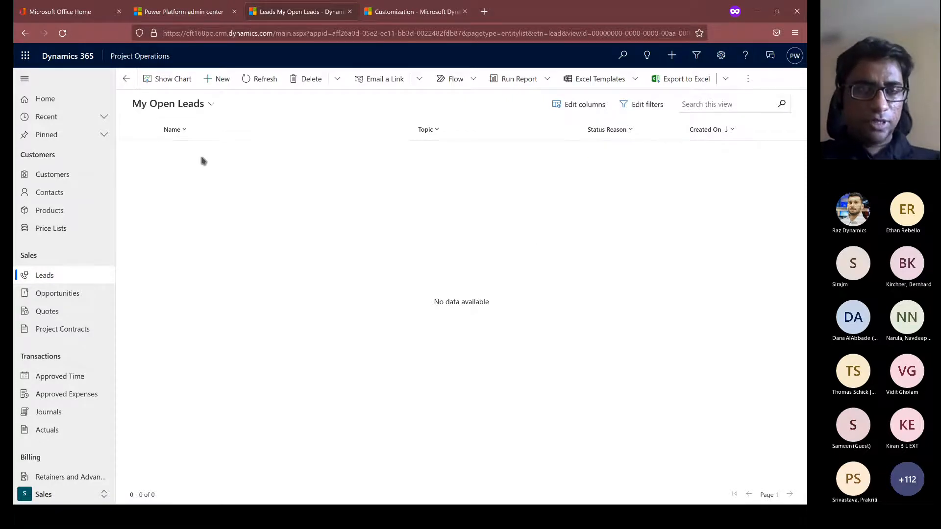
{"action": "left_click", "coordinate": [228, 84]}
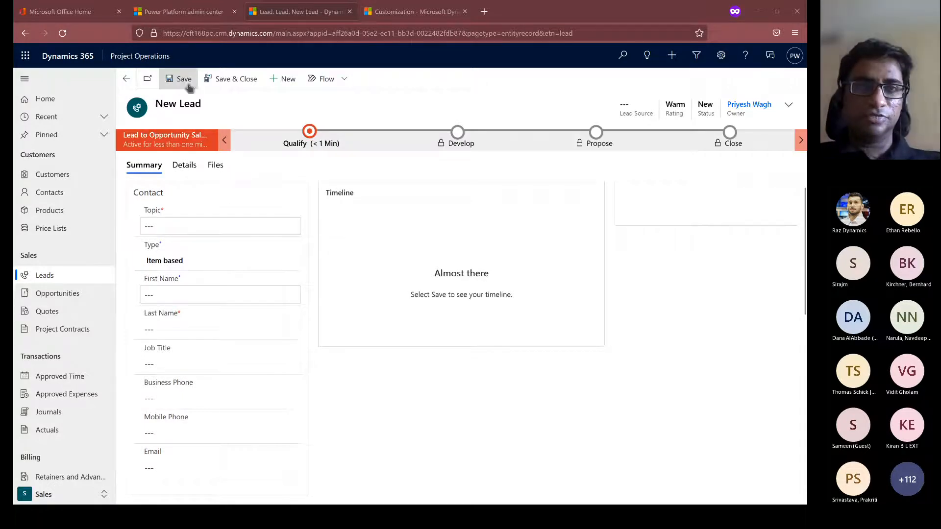
{"action": "left_click", "coordinate": [166, 59]}
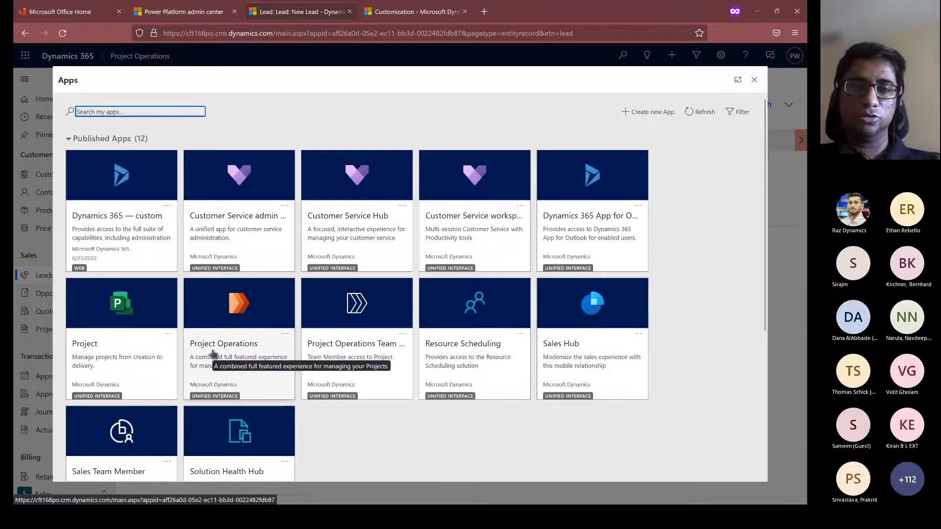
{"action": "left_click", "coordinate": [239, 375]}
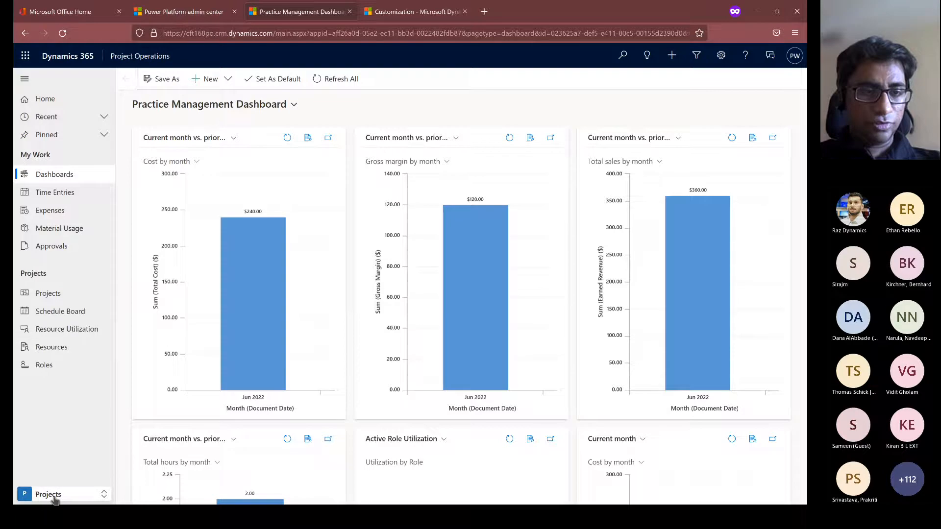
Step: Switch to the Sales area and start a new lead from the leads list
{"action": "left_click", "coordinate": [55, 496]}
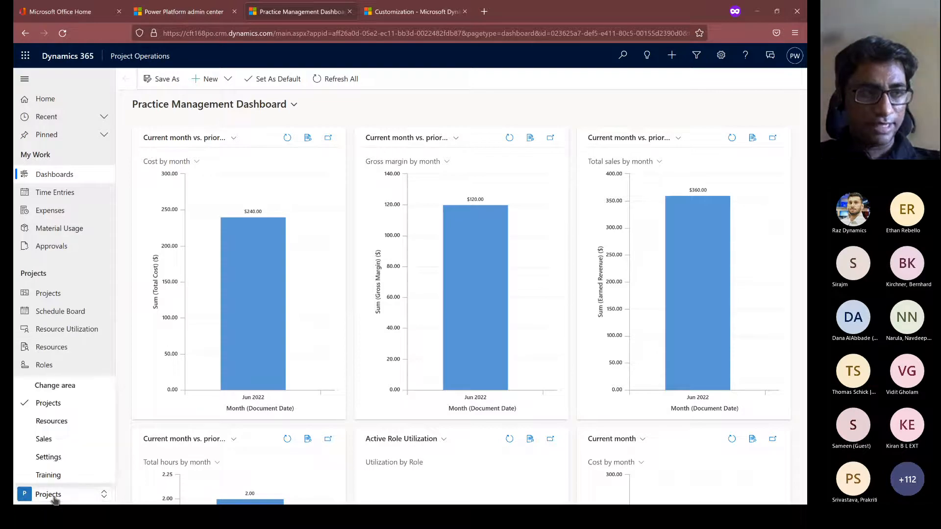
{"action": "left_click", "coordinate": [74, 440]}
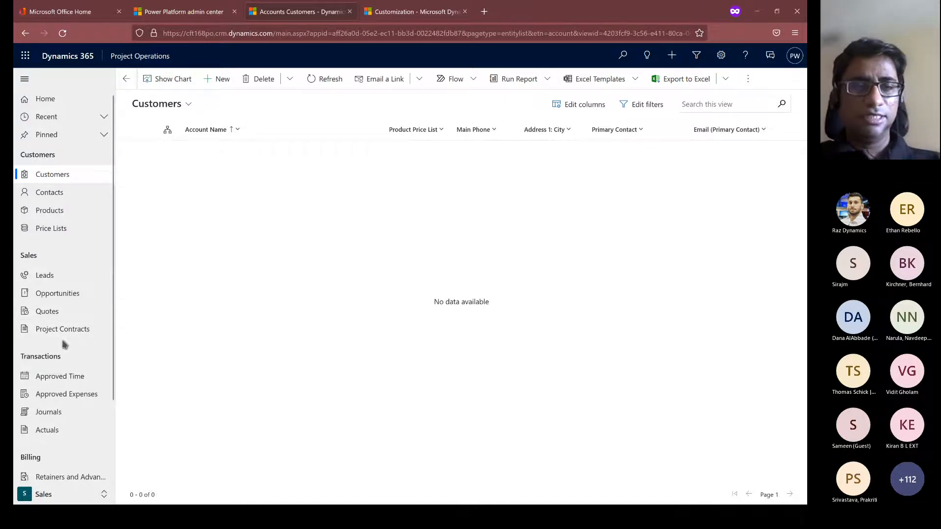
{"action": "left_click", "coordinate": [61, 275]}
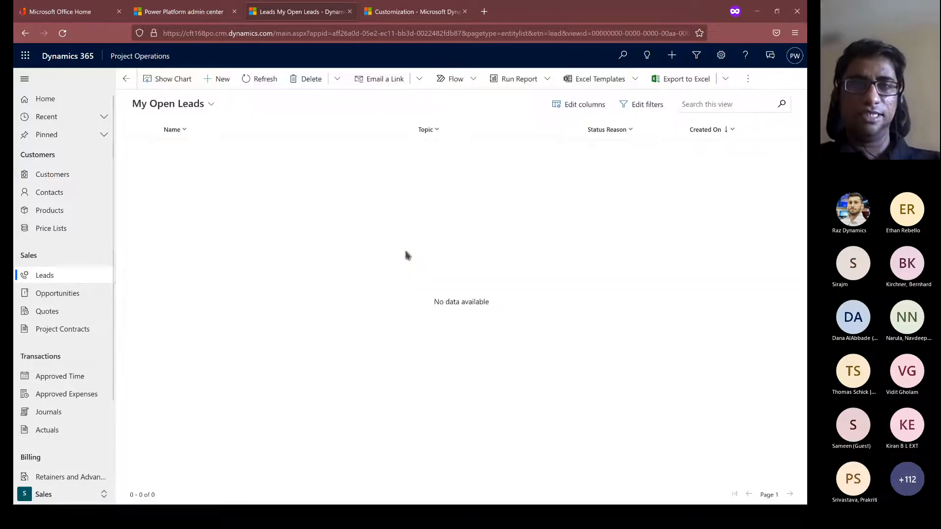
{"action": "left_click", "coordinate": [218, 80]}
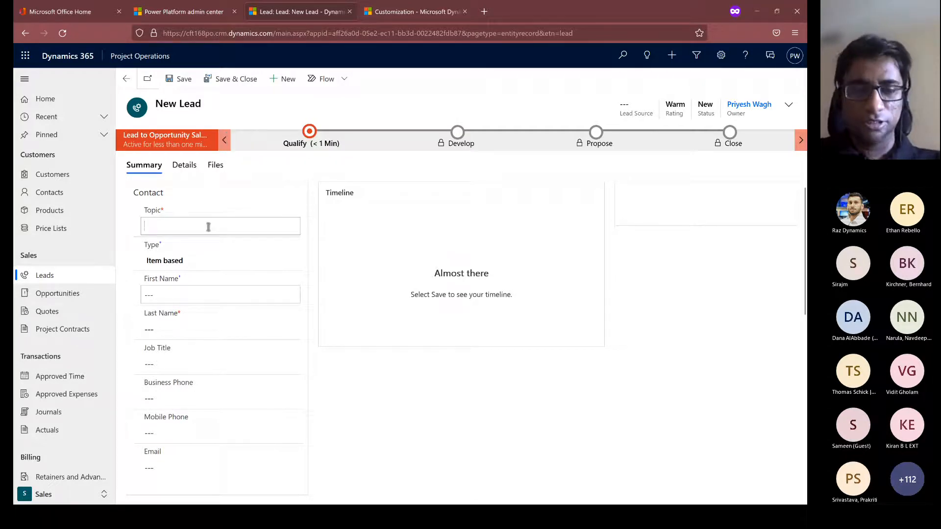
Step: Enter "ABC Company" as the new lead's topic and set its type to Work based
{"action": "type", "text": "ABC COmpan"}
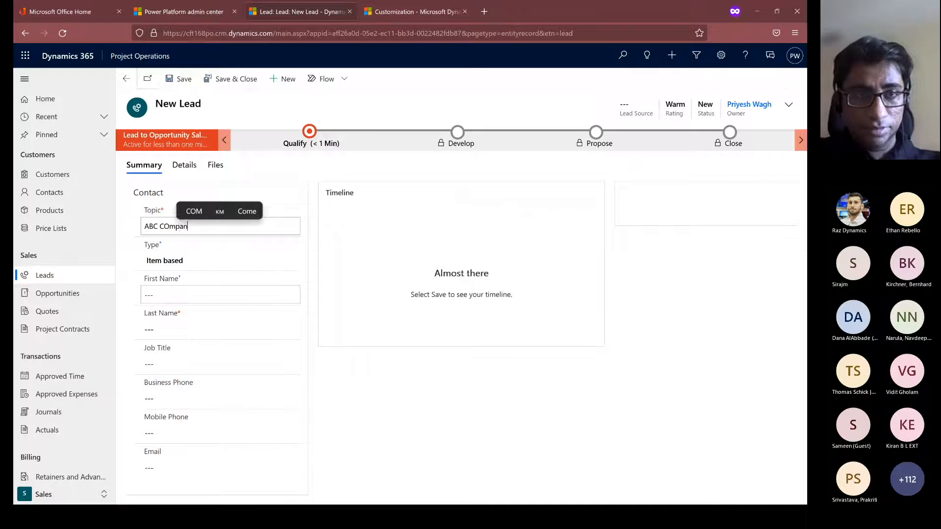
{"action": "key", "text": "ctrl+shift+Left"}
{"action": "type", "text": "Com"}
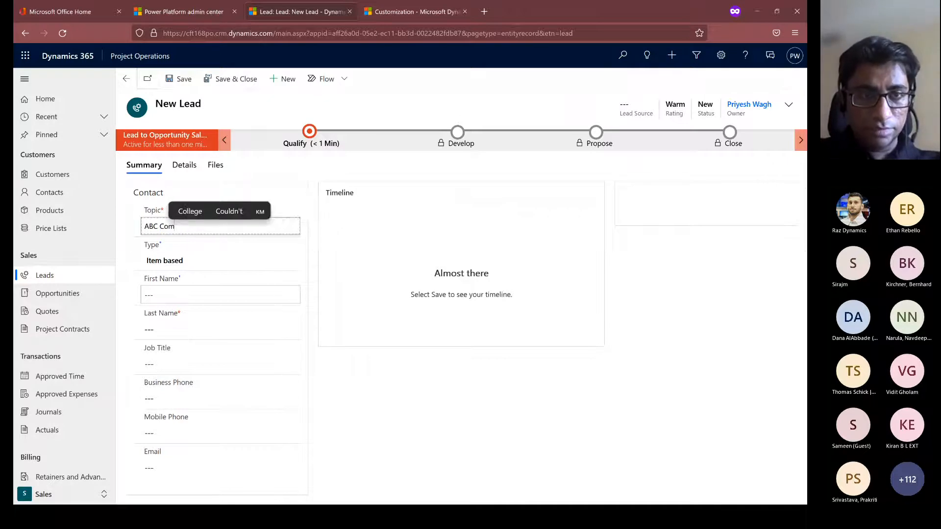
{"action": "type", "text": "pany"}
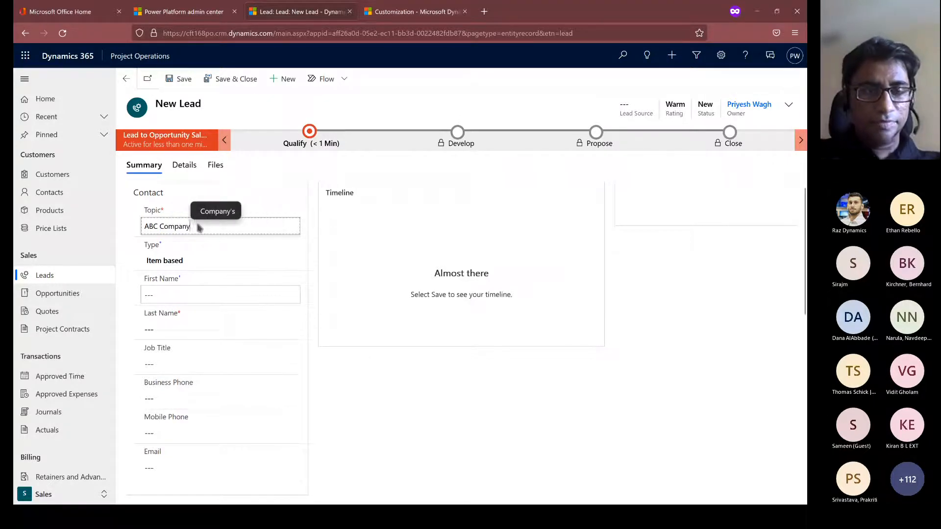
{"action": "left_click", "coordinate": [176, 260]}
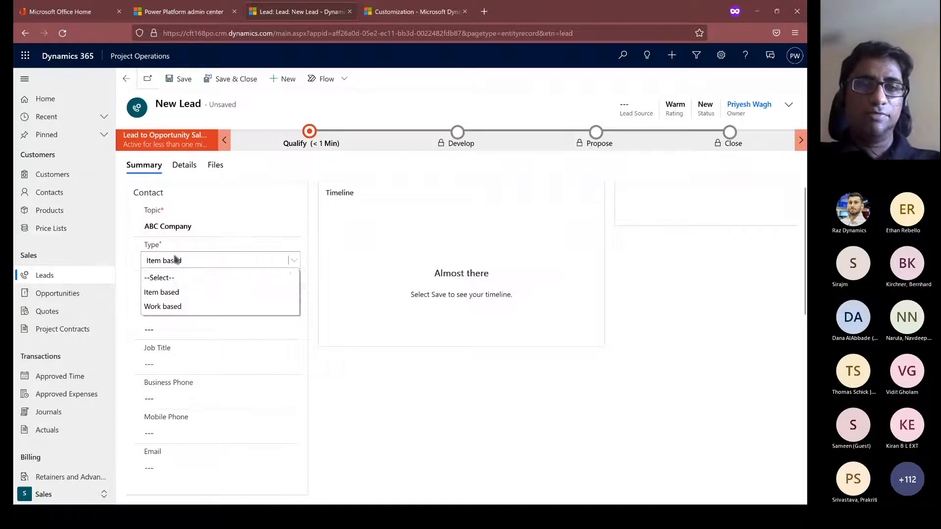
{"action": "left_click", "coordinate": [203, 308]}
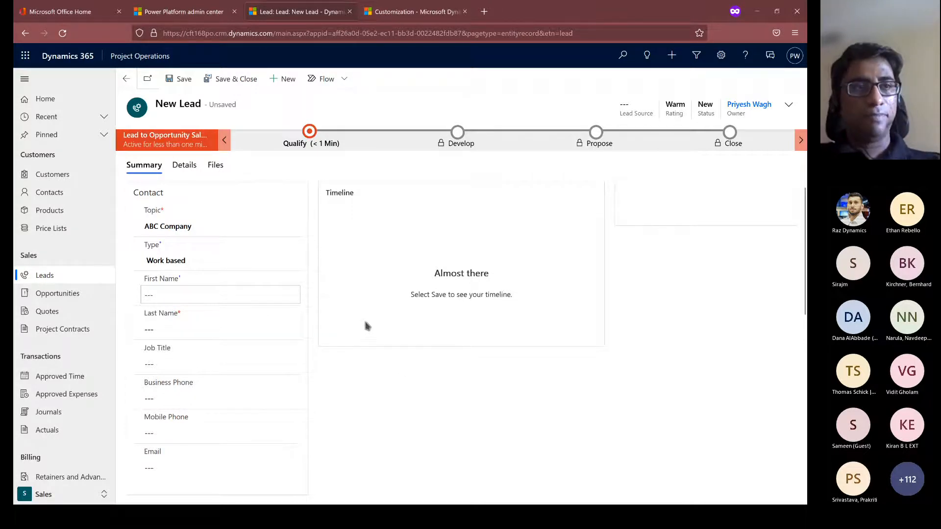
{"action": "left_click", "coordinate": [185, 264]}
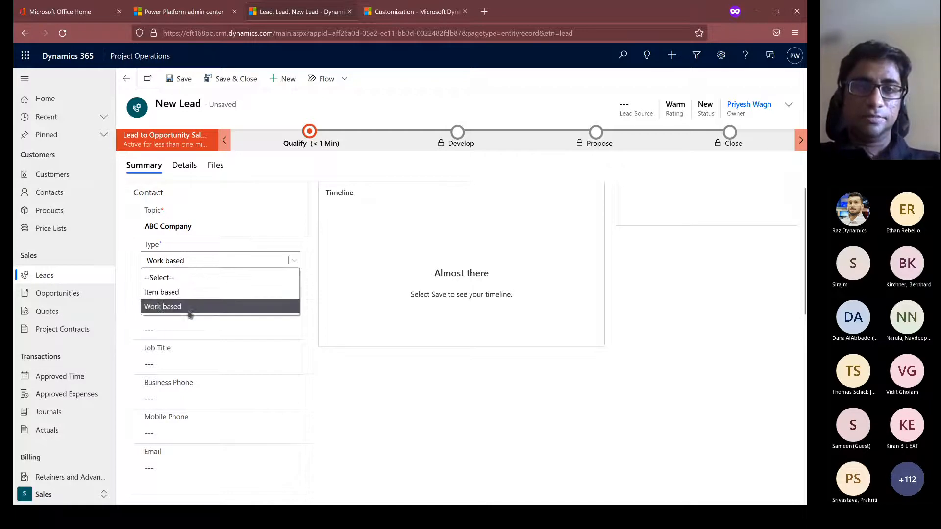
{"action": "left_click", "coordinate": [191, 308]}
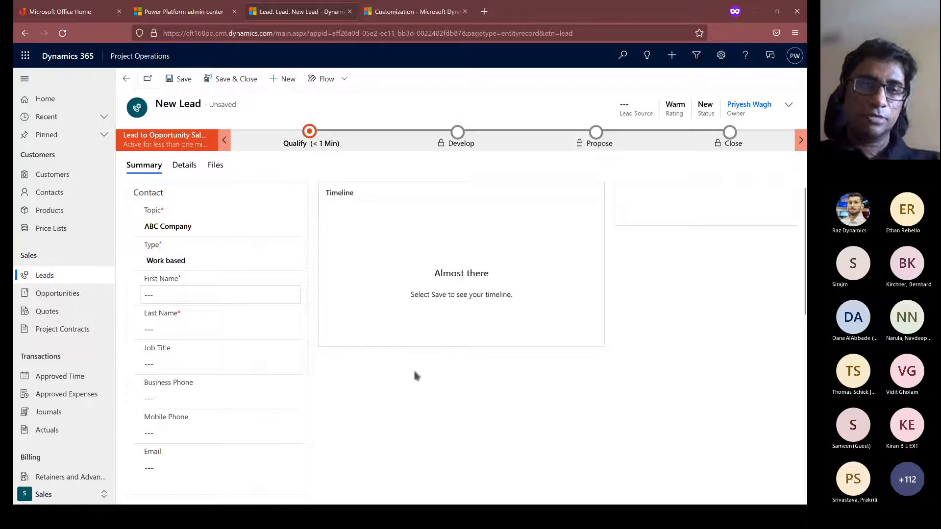
Step: Fill in the contact's first name and last name on the new lead
{"action": "left_click", "coordinate": [225, 292]}
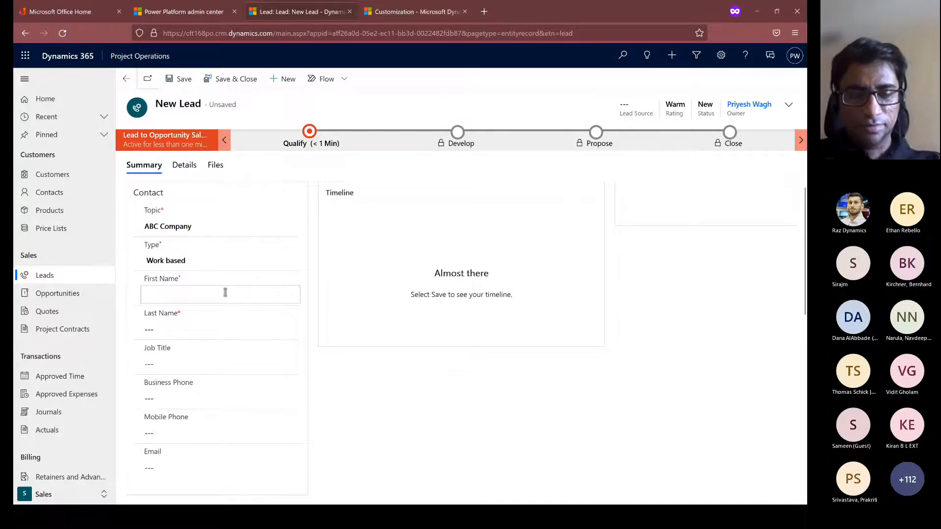
{"action": "type", "text": "John"}
{"action": "key", "text": "Tab"}
{"action": "type", "text": "Smith"}
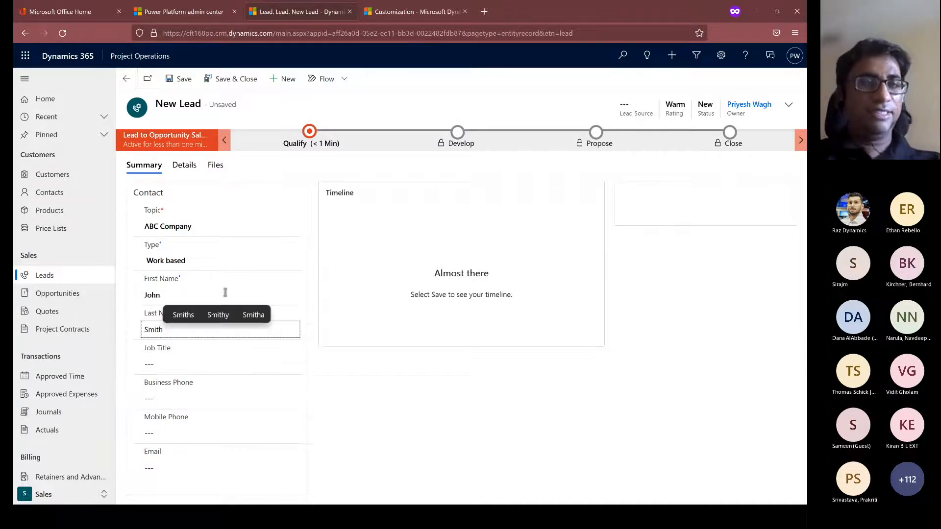
Step: Set the lead's company to "ABC Company" and save the lead
{"action": "scroll", "coordinate": [246, 276], "scroll_direction": "down", "scroll_amount": 3}
{"action": "left_click", "coordinate": [203, 384]}
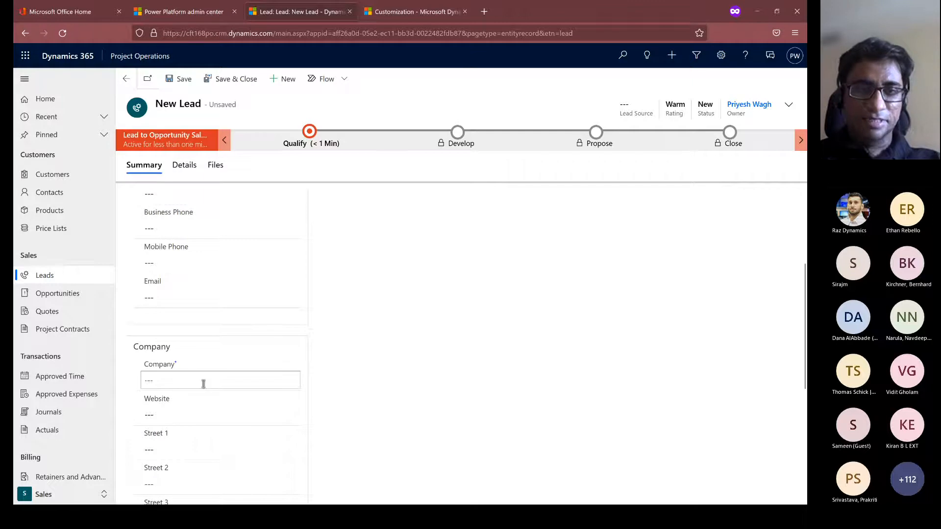
{"action": "type", "text": "ABC o"}
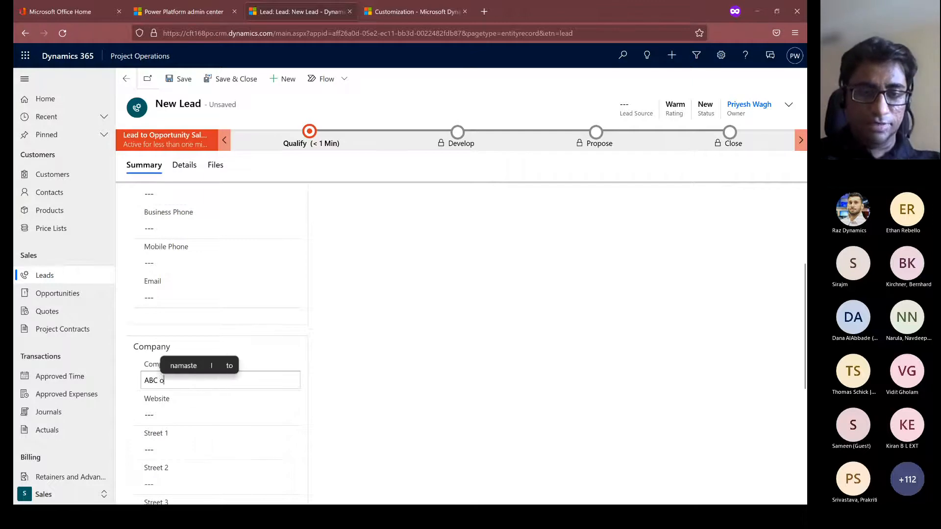
{"action": "type", "text": "mpany"}
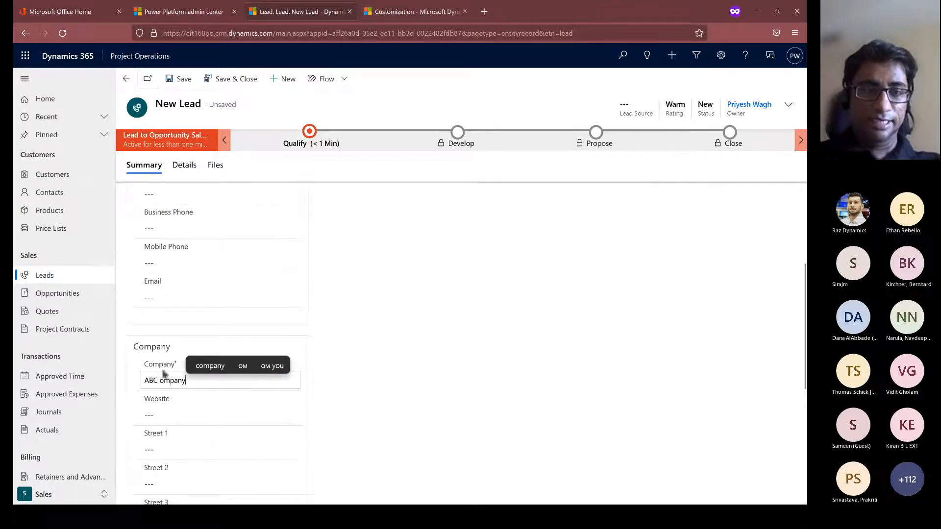
{"action": "left_click", "coordinate": [161, 380]}
{"action": "type", "text": "C"}
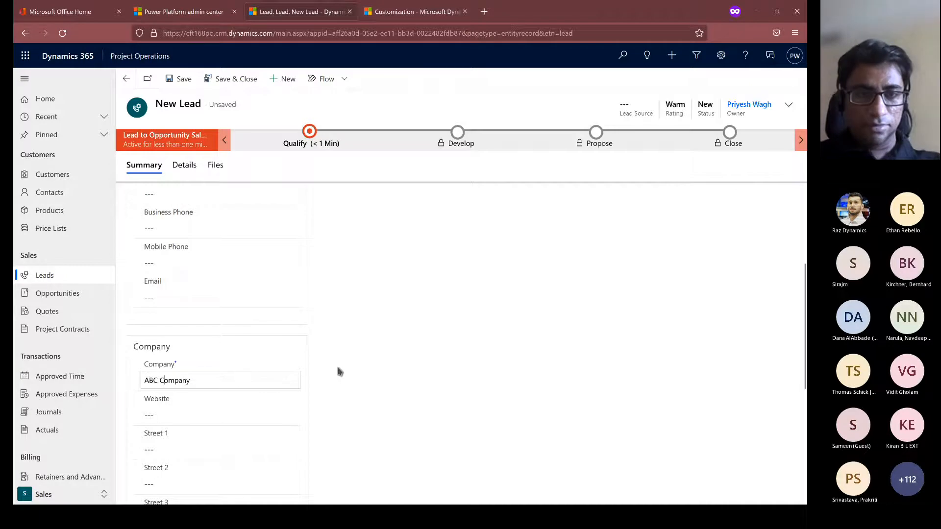
{"action": "scroll", "coordinate": [357, 368], "scroll_direction": "up", "scroll_amount": 5}
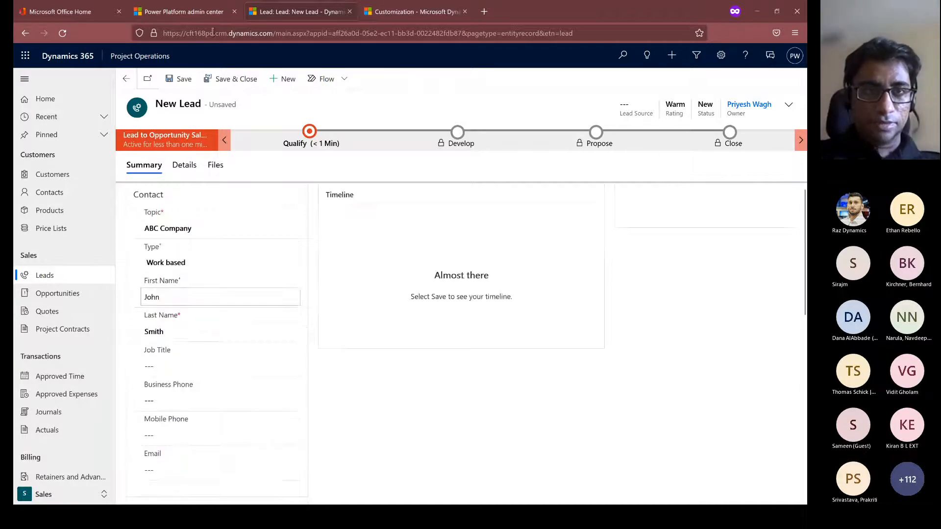
{"action": "left_click", "coordinate": [184, 78]}
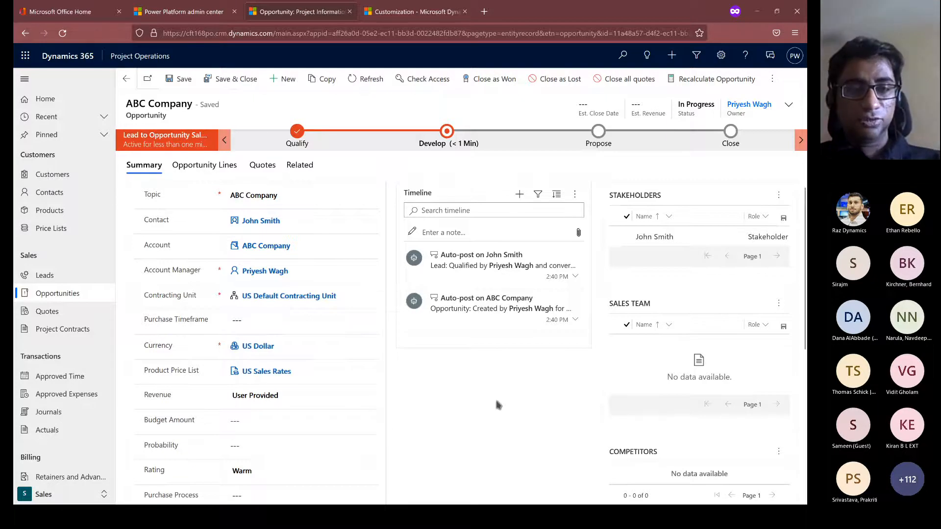
Step: Review the ABC Company opportunity's summary fields, its project-based and product-based opportunity lines, and its quotes
{"action": "scroll", "coordinate": [498, 404], "scroll_direction": "down", "scroll_amount": 1}
{"action": "scroll", "coordinate": [491, 395], "scroll_direction": "up", "scroll_amount": 1}
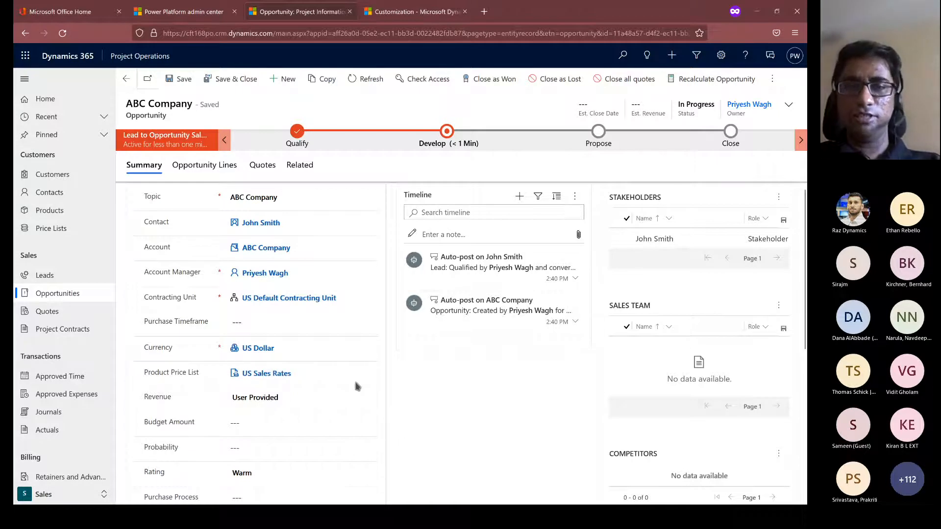
{"action": "left_click", "coordinate": [354, 379]}
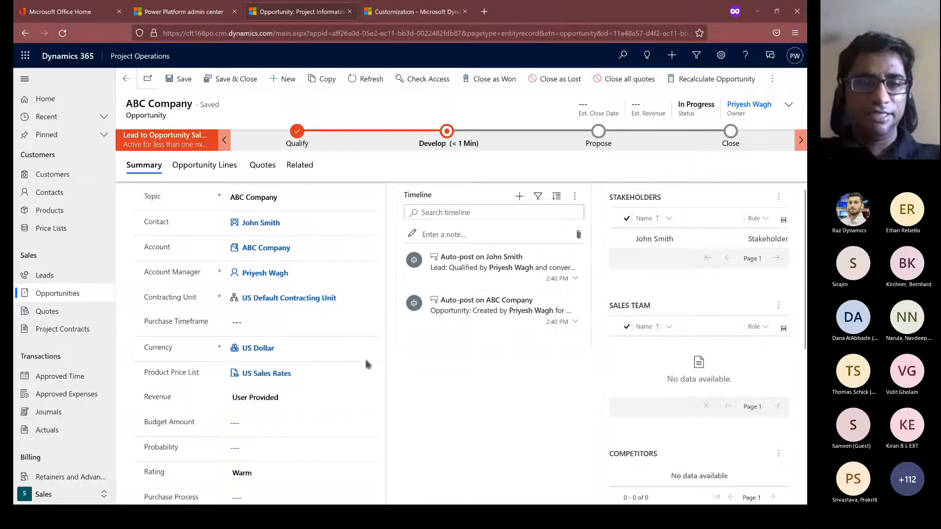
{"action": "scroll", "coordinate": [365, 362], "scroll_direction": "down", "scroll_amount": 2}
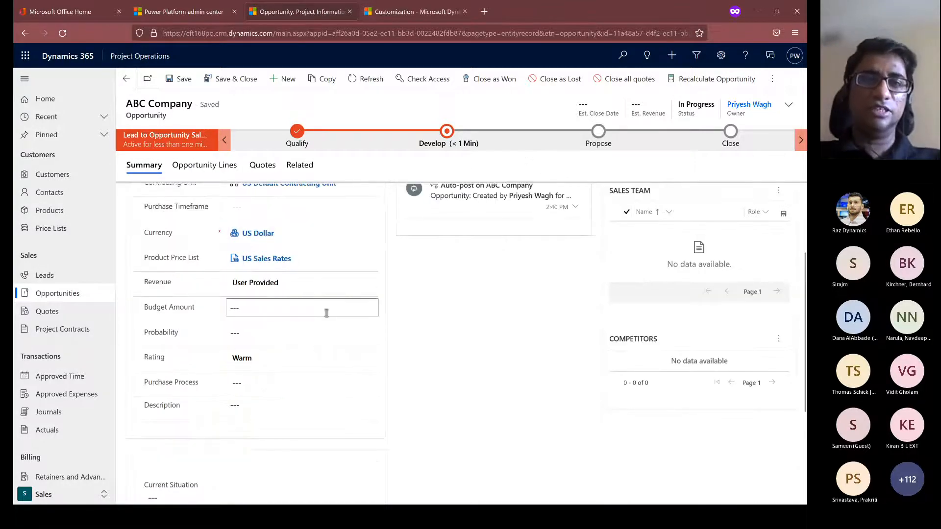
{"action": "scroll", "coordinate": [327, 318], "scroll_direction": "up", "scroll_amount": 2}
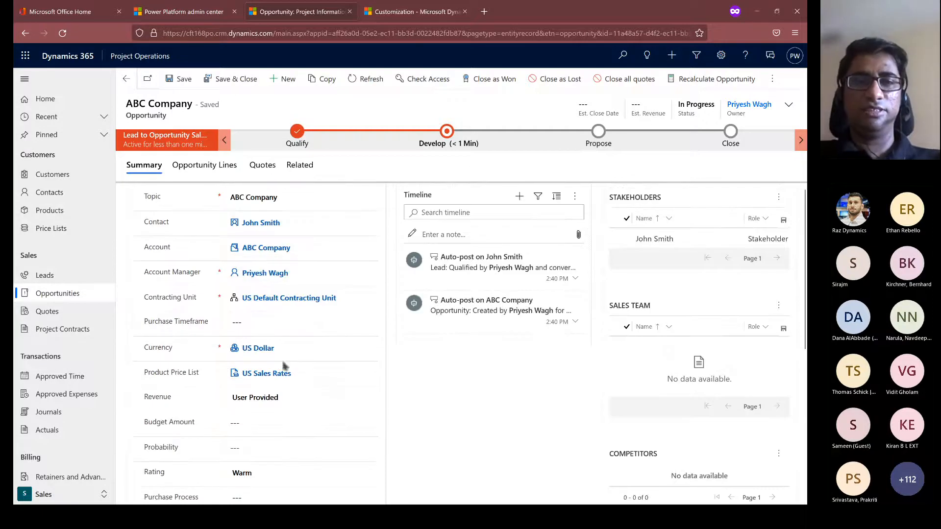
{"action": "left_click", "coordinate": [201, 166]}
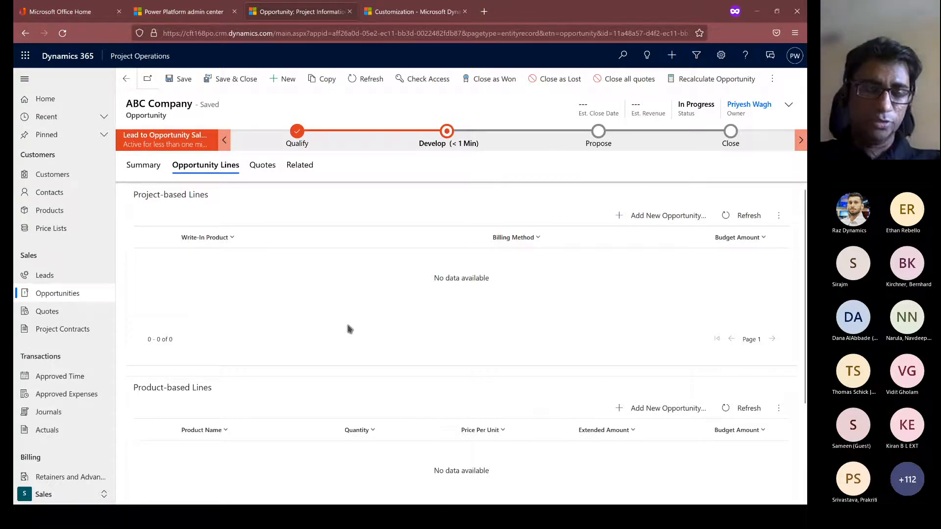
{"action": "left_click", "coordinate": [145, 176]}
{"action": "left_click", "coordinate": [252, 172]}
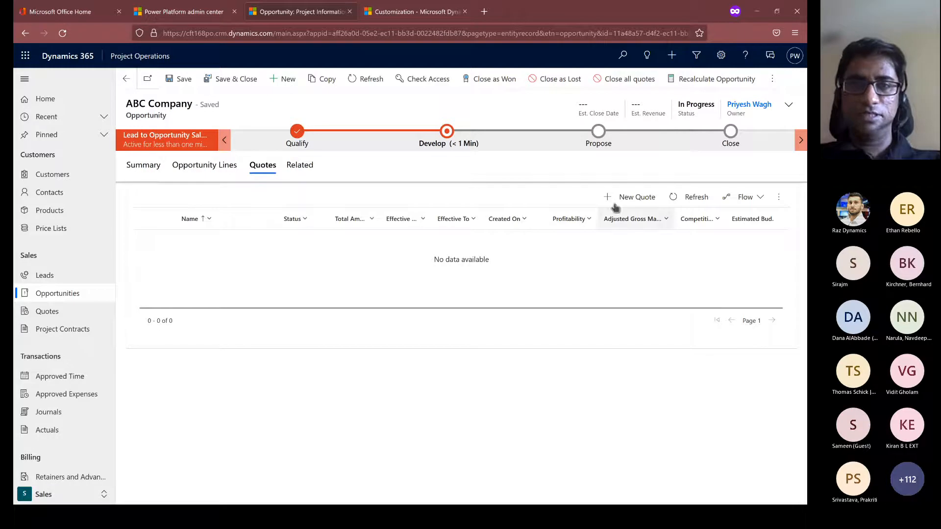
Step: Set the opportunity's budget amount to 10000 in its summary and save the record
{"action": "left_click", "coordinate": [144, 165]}
{"action": "left_click", "coordinate": [263, 420]}
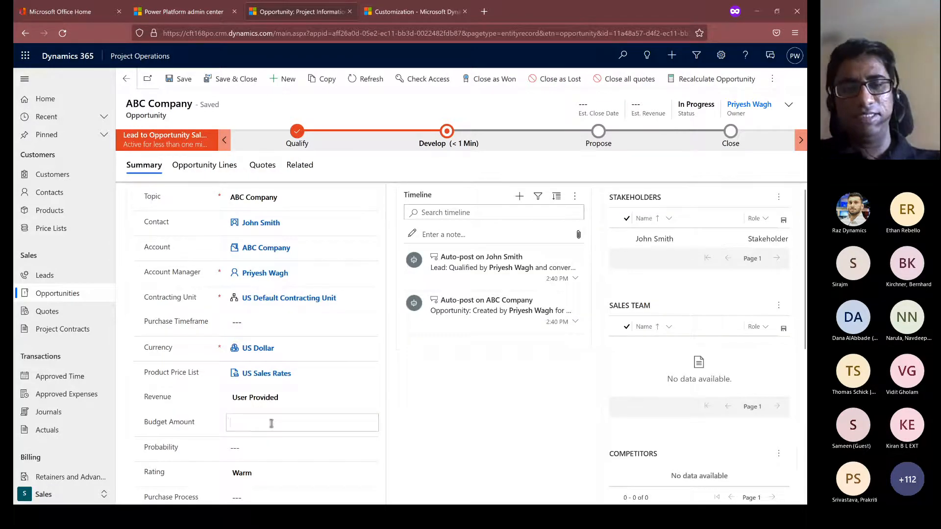
{"action": "type", "text": "10000"}
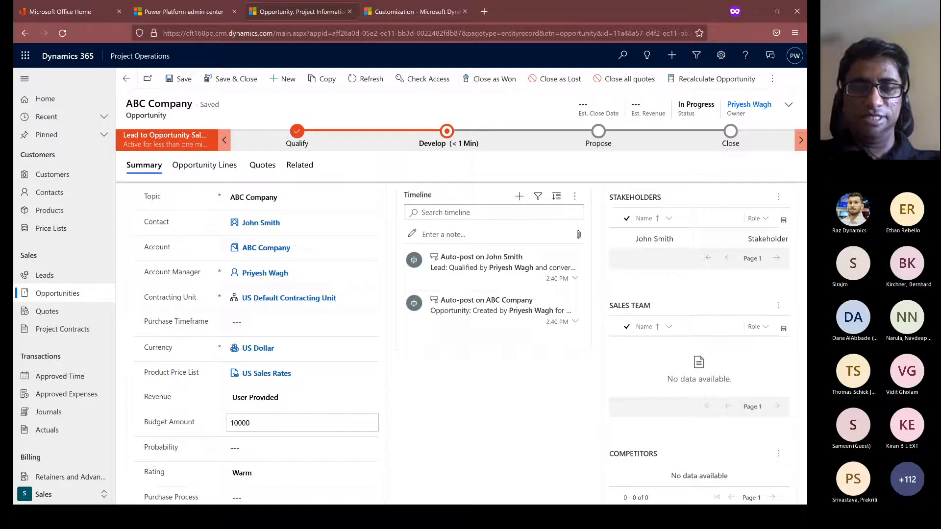
{"action": "left_click", "coordinate": [491, 456]}
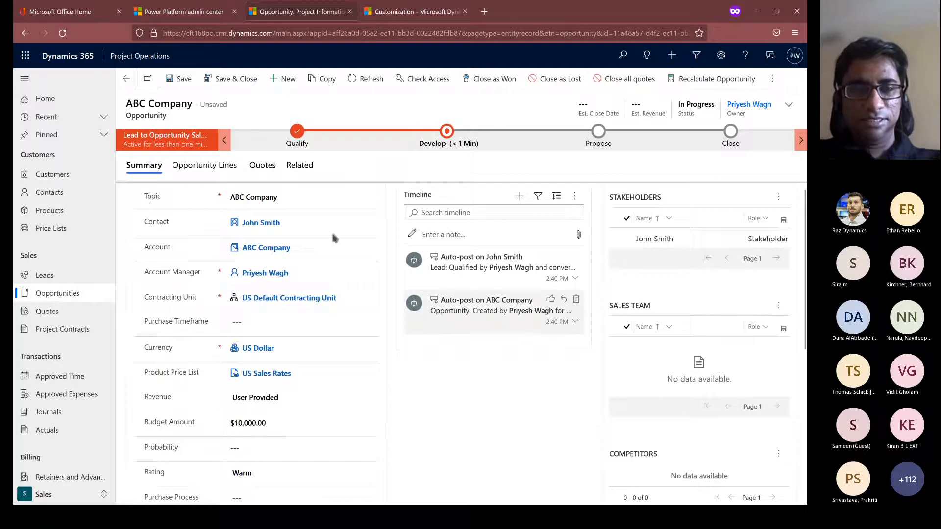
{"action": "left_click", "coordinate": [179, 81]}
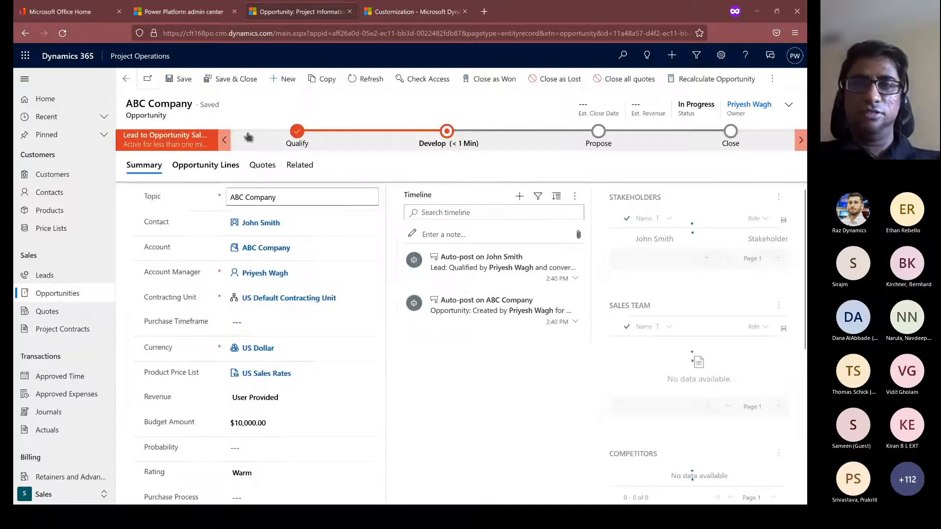
Step: Create a project quote from the opportunity's quotes, set its not-to-exceed limit to 1000, and save it
{"action": "left_click", "coordinate": [260, 165]}
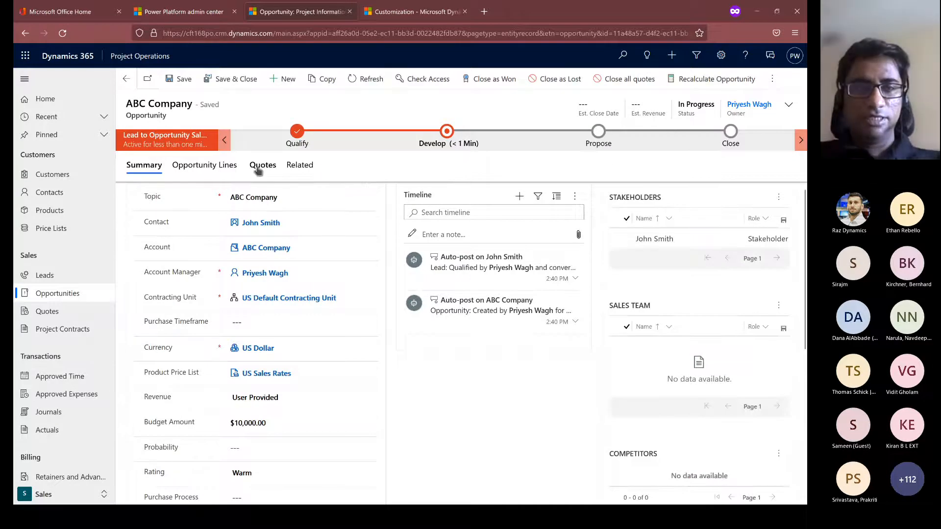
{"action": "left_click", "coordinate": [634, 197]}
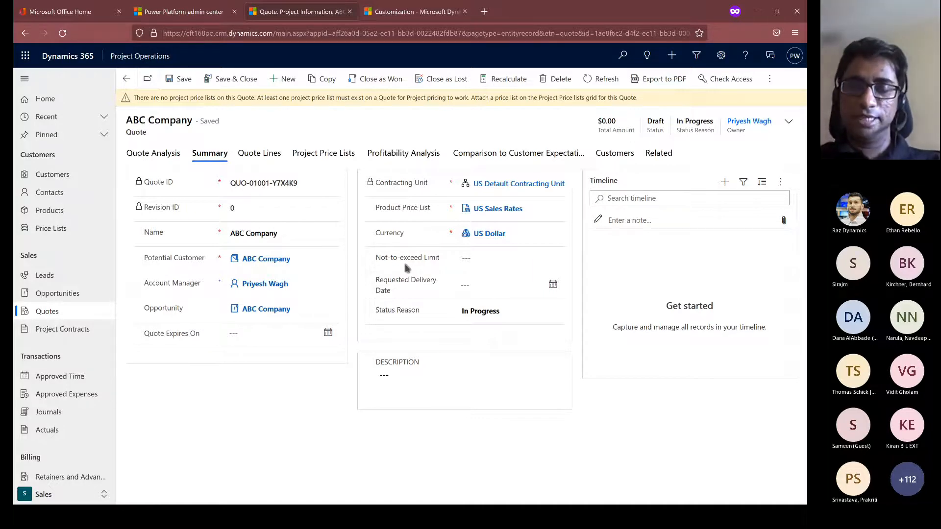
{"action": "left_click", "coordinate": [472, 257]}
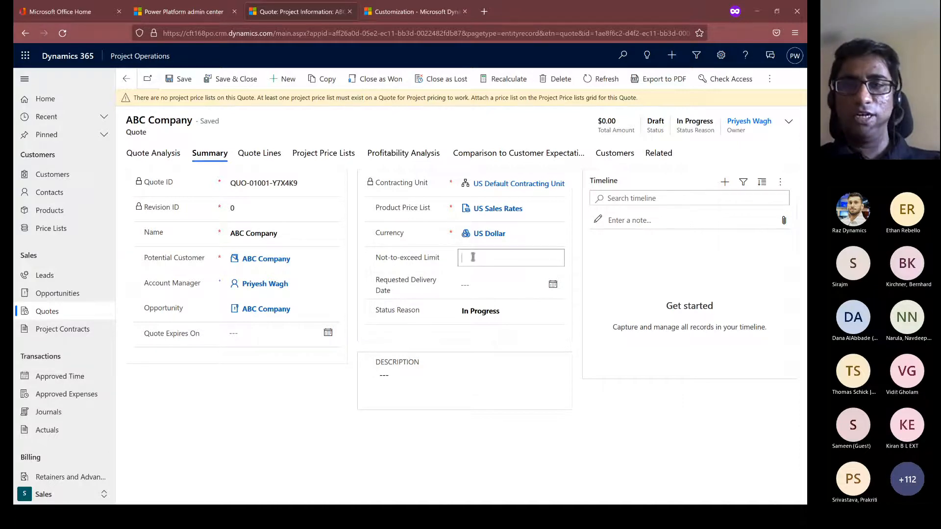
{"action": "type", "text": "1000"}
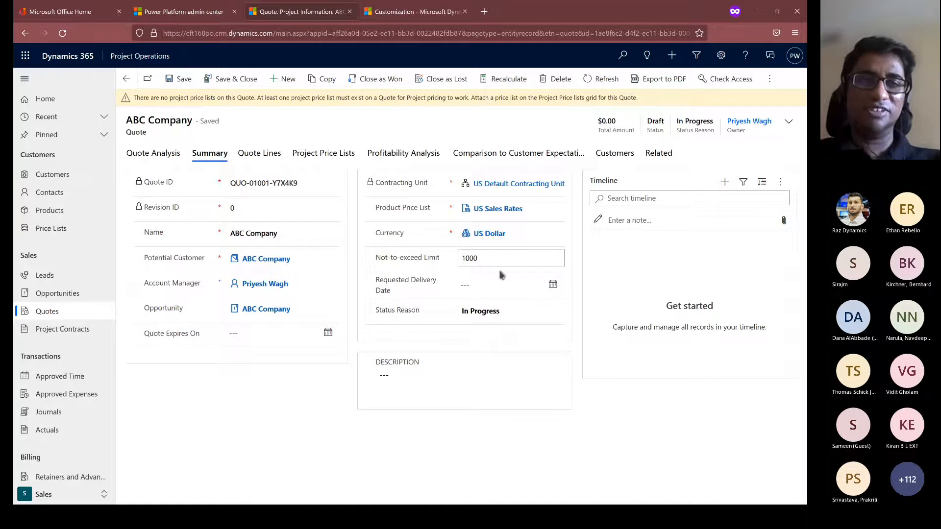
{"action": "key", "text": "ctrl+s"}
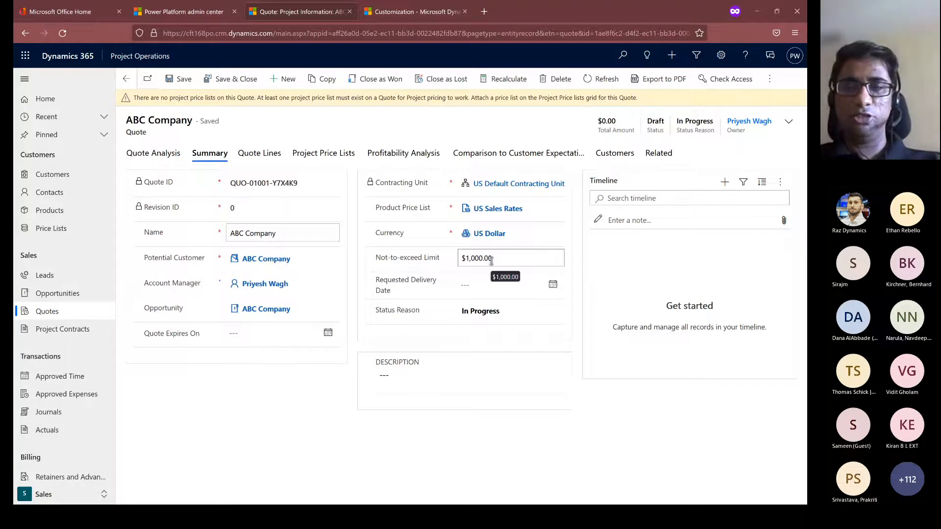
Step: Set the quote's requested delivery date to 8/31/2022, save the quote, and check its customers' billing split
{"action": "left_click", "coordinate": [554, 285]}
{"action": "left_click", "coordinate": [555, 311]}
{"action": "left_click", "coordinate": [554, 311]}
{"action": "left_click", "coordinate": [510, 403]}
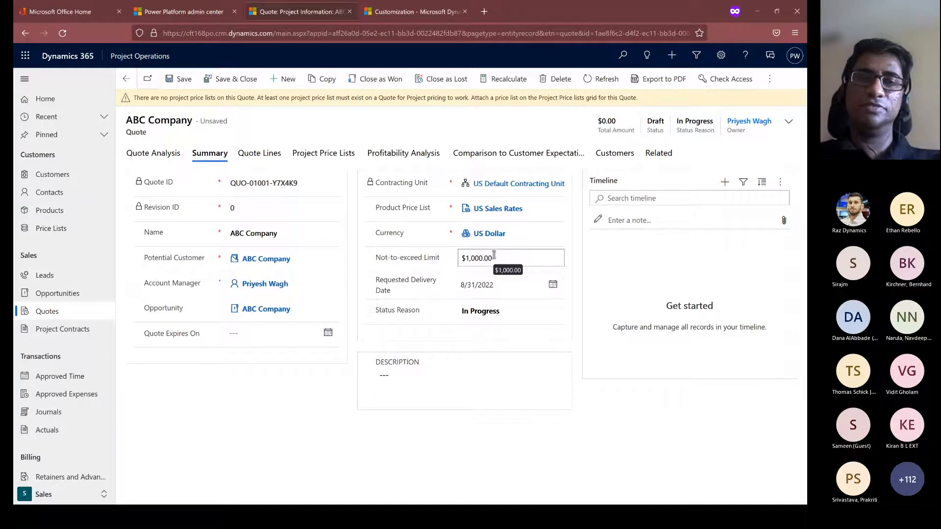
{"action": "left_click", "coordinate": [183, 81]}
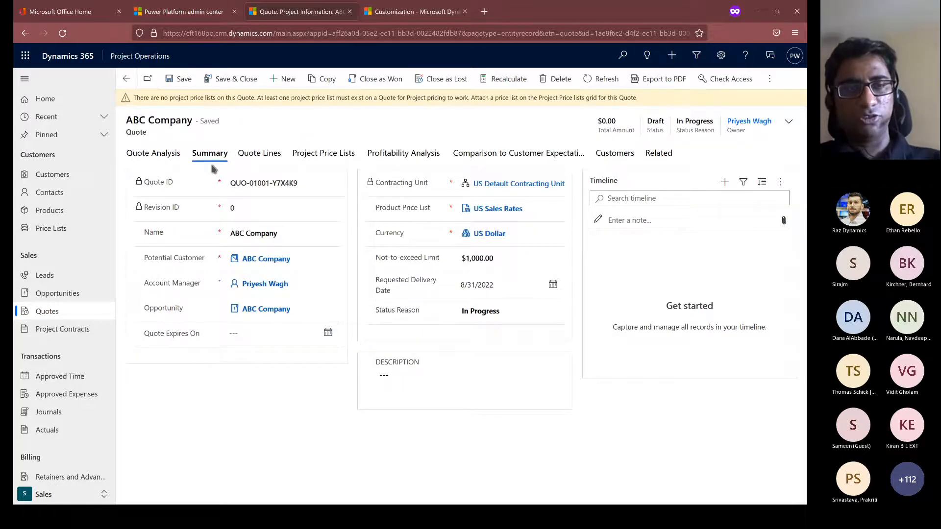
{"action": "left_click", "coordinate": [622, 159]}
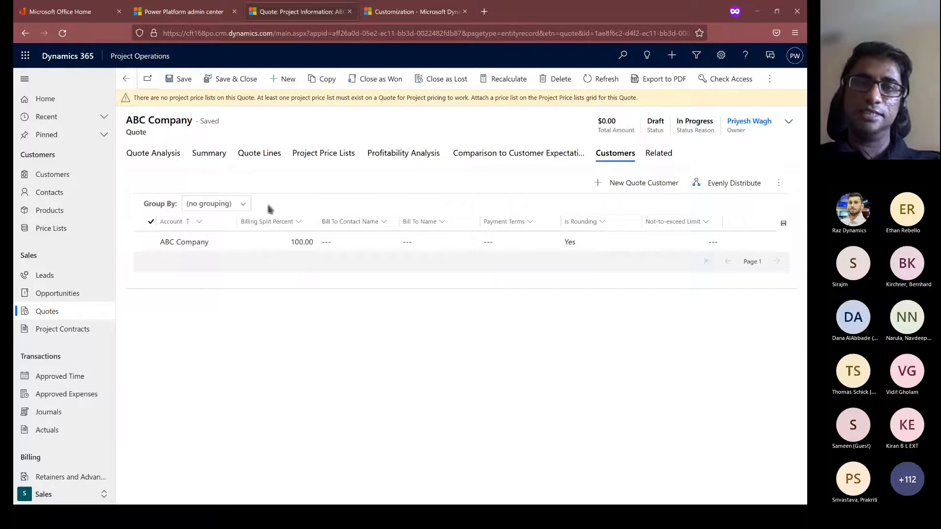
{"action": "left_click", "coordinate": [217, 152]}
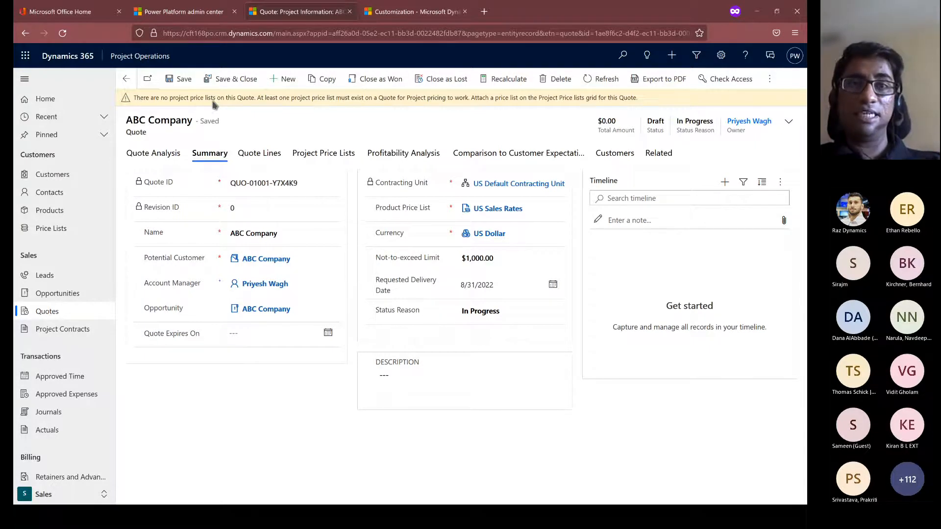
Step: Attach the US Sales Rates price list to the quote's project price lists and refresh the quote
{"action": "left_click", "coordinate": [317, 156]}
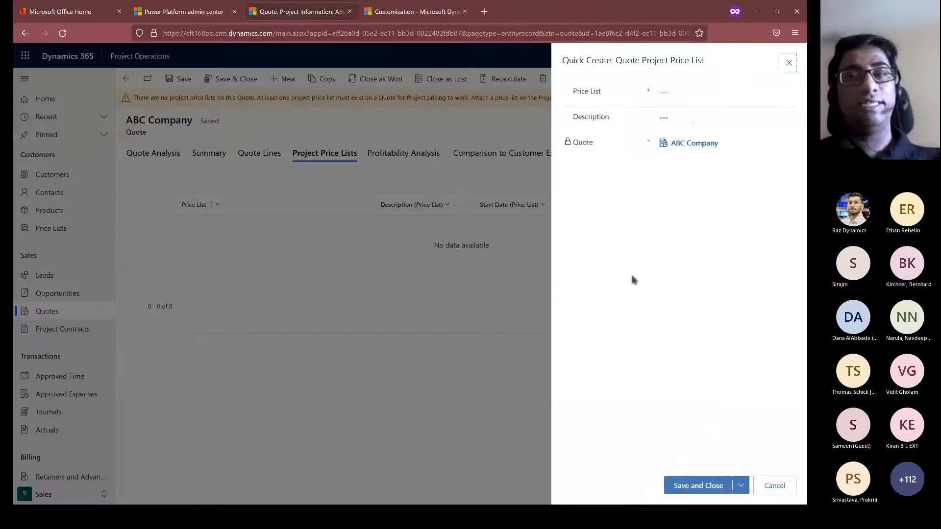
{"action": "left_click", "coordinate": [709, 92]}
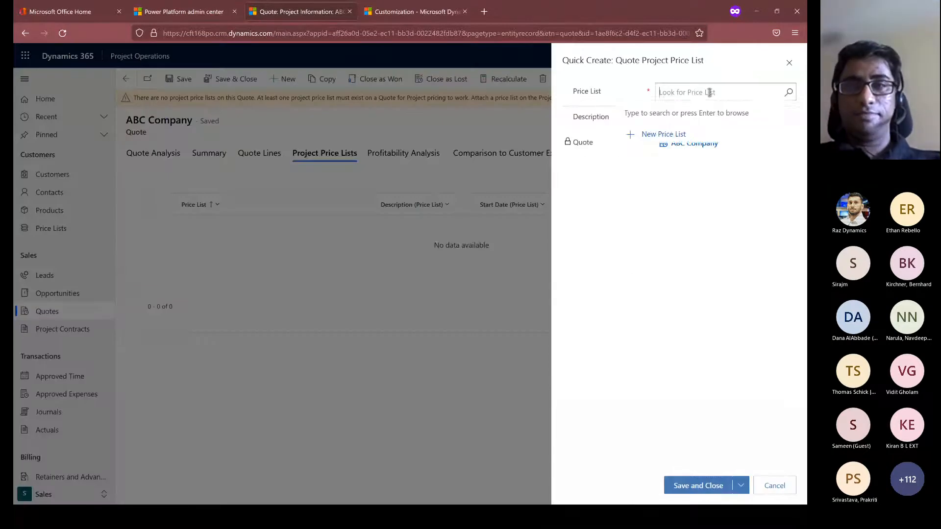
{"action": "type", "text": "us s"}
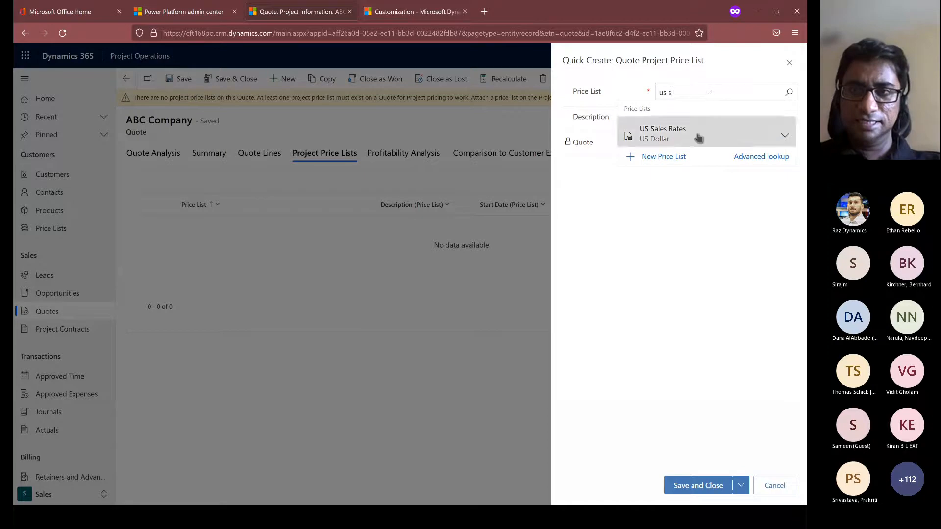
{"action": "left_click", "coordinate": [699, 137]}
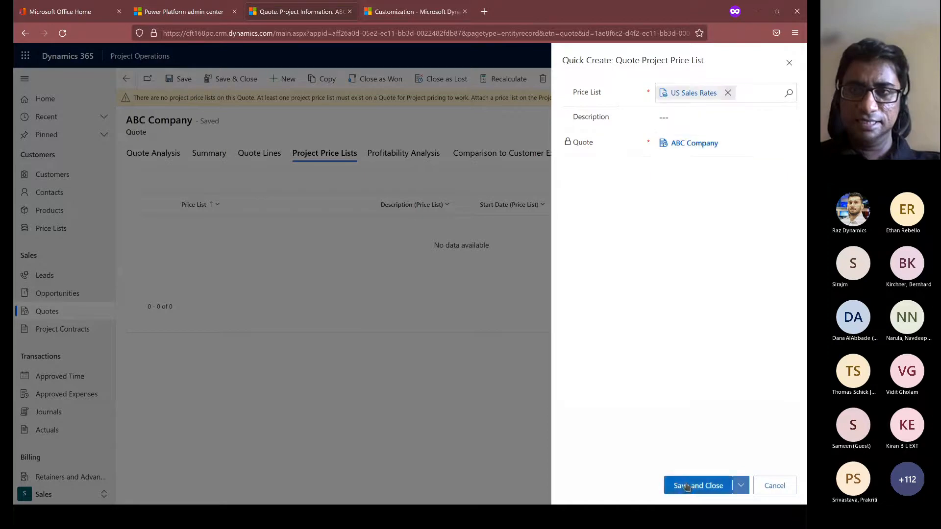
{"action": "left_click", "coordinate": [701, 486]}
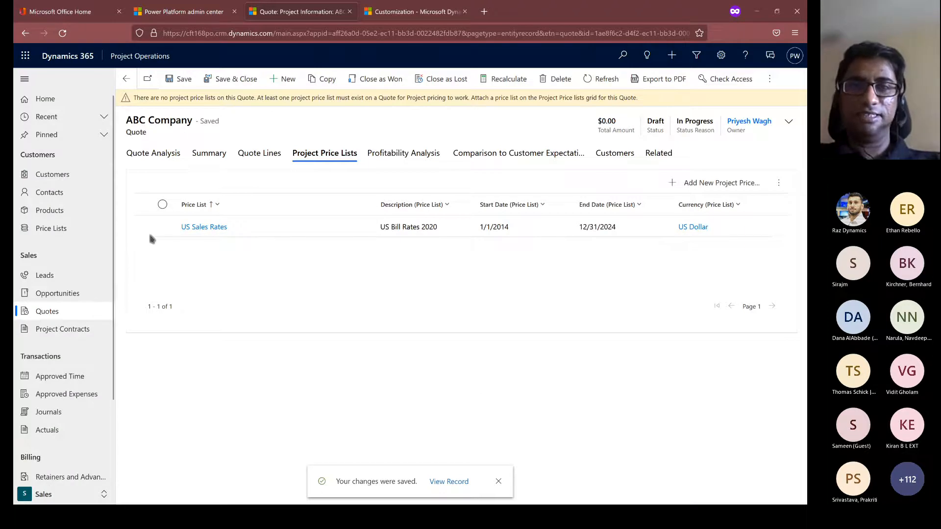
{"action": "left_click", "coordinate": [162, 226]}
{"action": "left_click", "coordinate": [162, 226]}
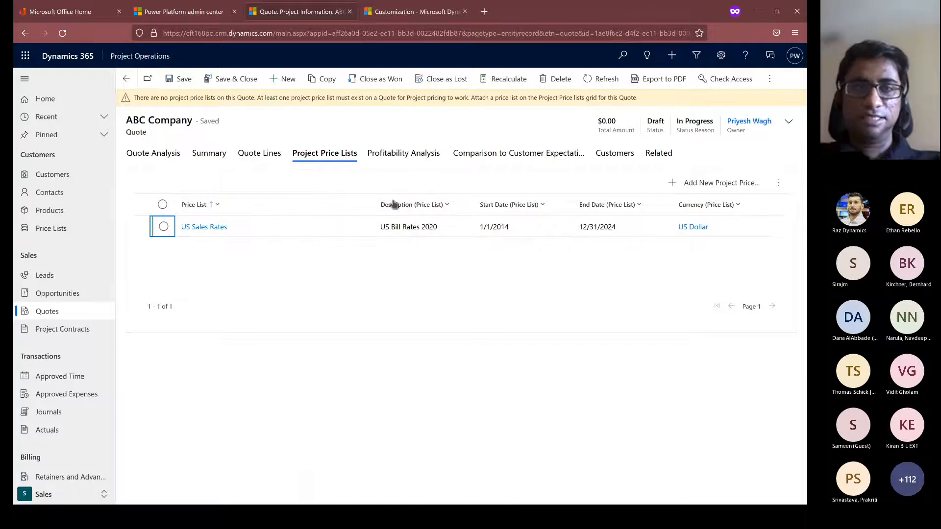
{"action": "left_click", "coordinate": [613, 80]}
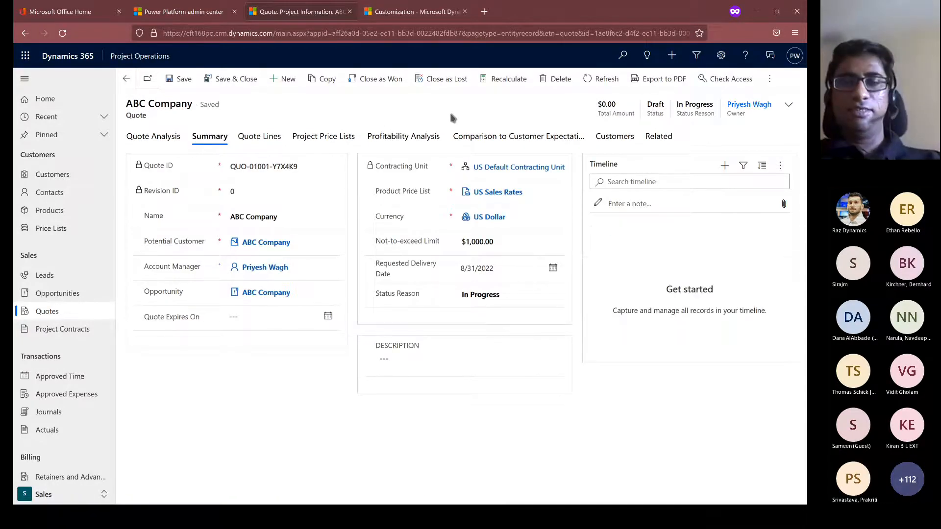
Step: Review the US Sales Rates role prices by descending resourcing unit and the list's general details, and return to the quote's summary
{"action": "left_click", "coordinate": [325, 137]}
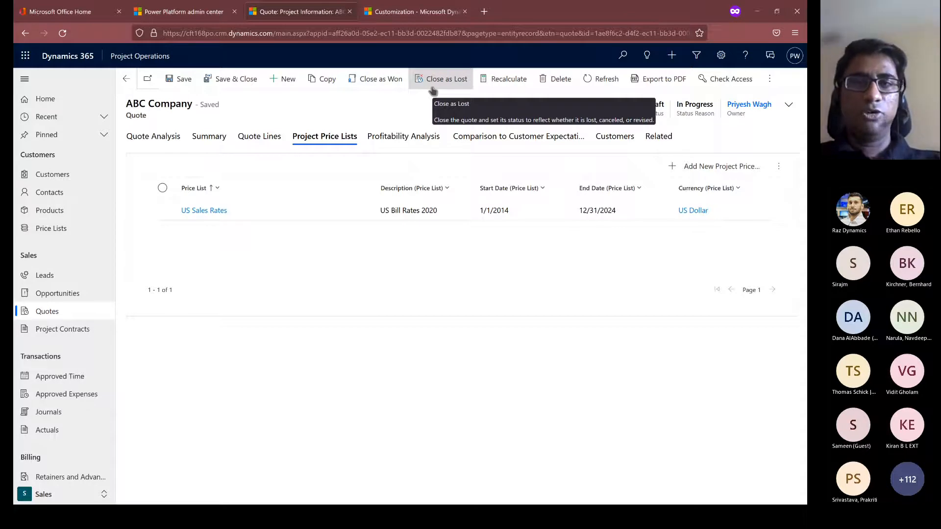
{"action": "left_click", "coordinate": [204, 211]}
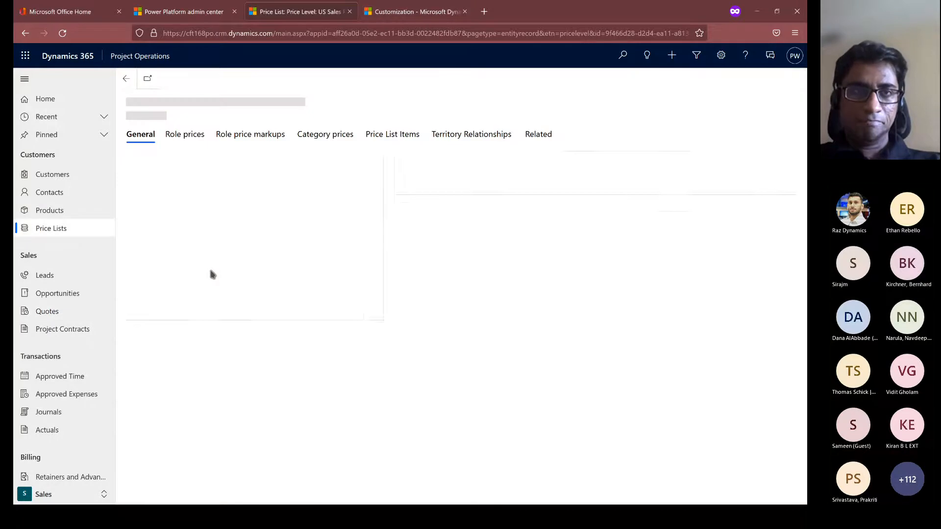
{"action": "left_click", "coordinate": [178, 139]}
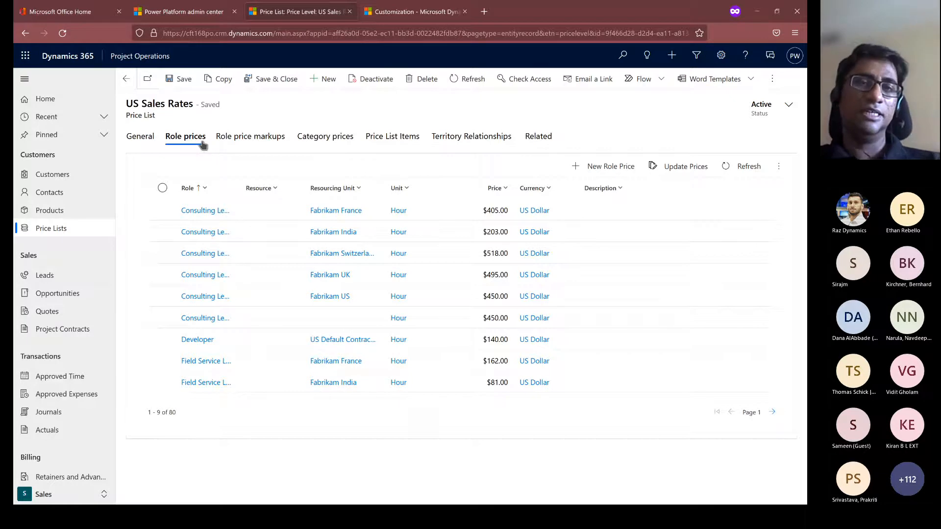
{"action": "left_click", "coordinate": [351, 188]}
{"action": "left_click", "coordinate": [367, 227]}
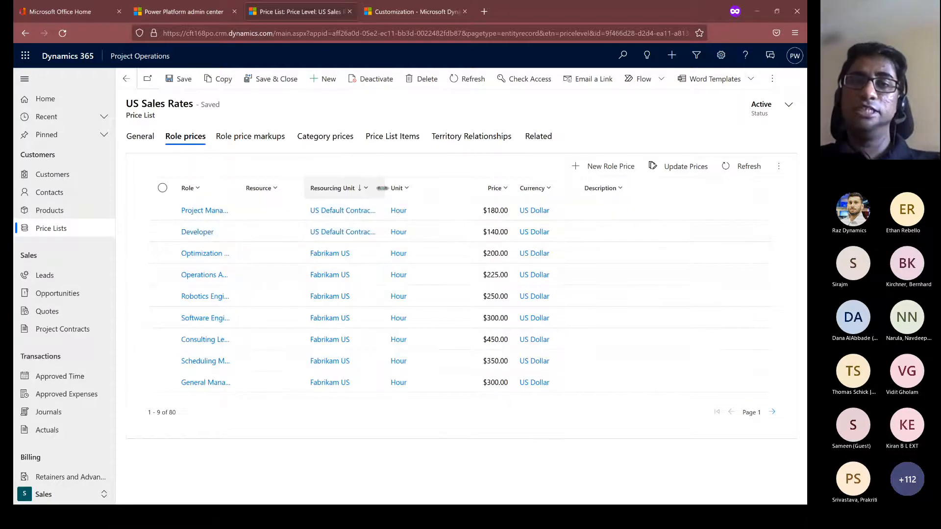
{"action": "left_click_drag", "start_coordinate": [383, 188], "coordinate": [472, 194]}
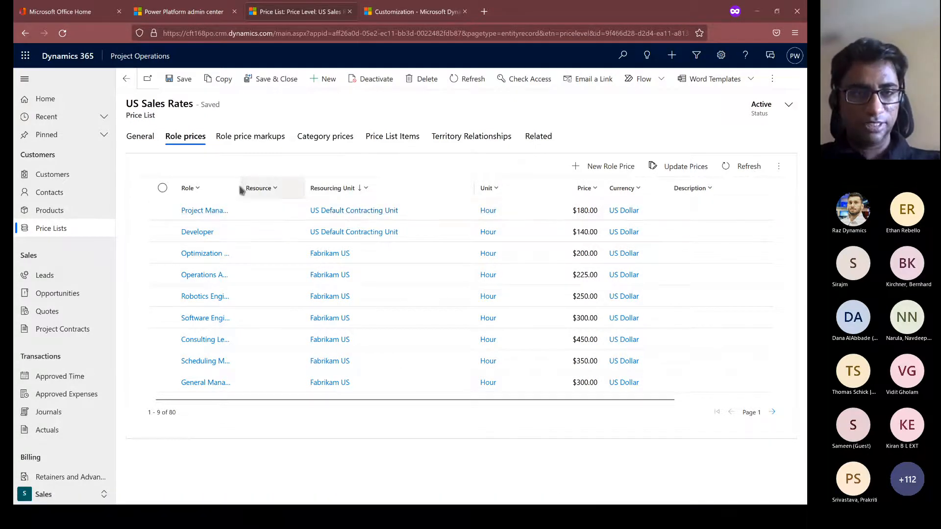
{"action": "left_click_drag", "start_coordinate": [239, 189], "coordinate": [314, 189]}
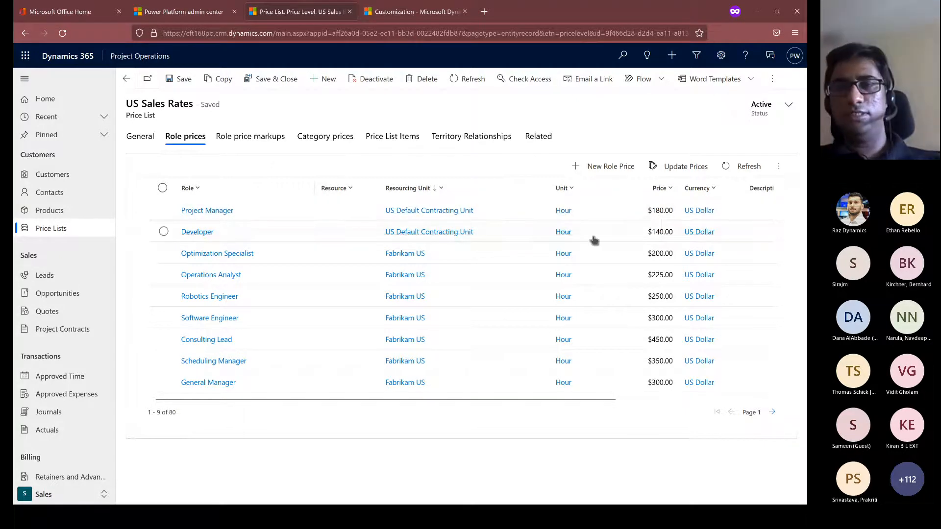
{"action": "left_click", "coordinate": [143, 137]}
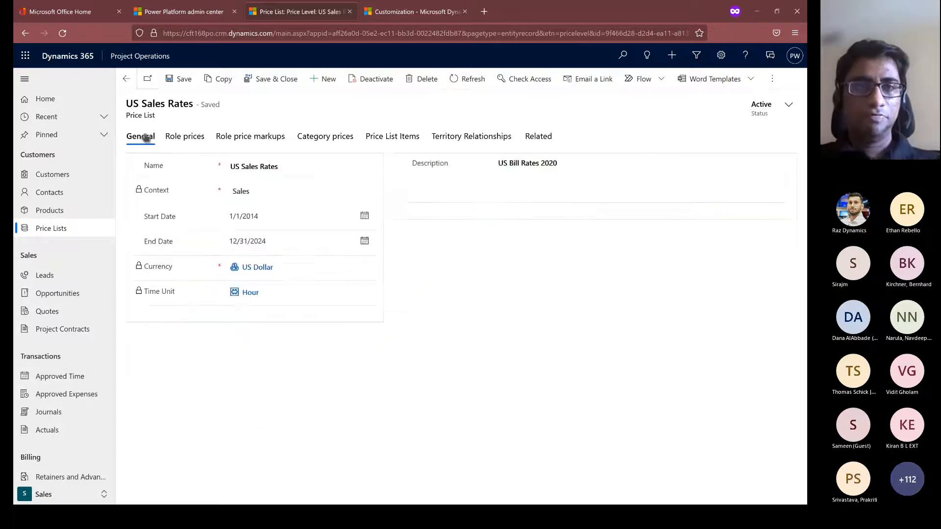
{"action": "left_click", "coordinate": [126, 78]}
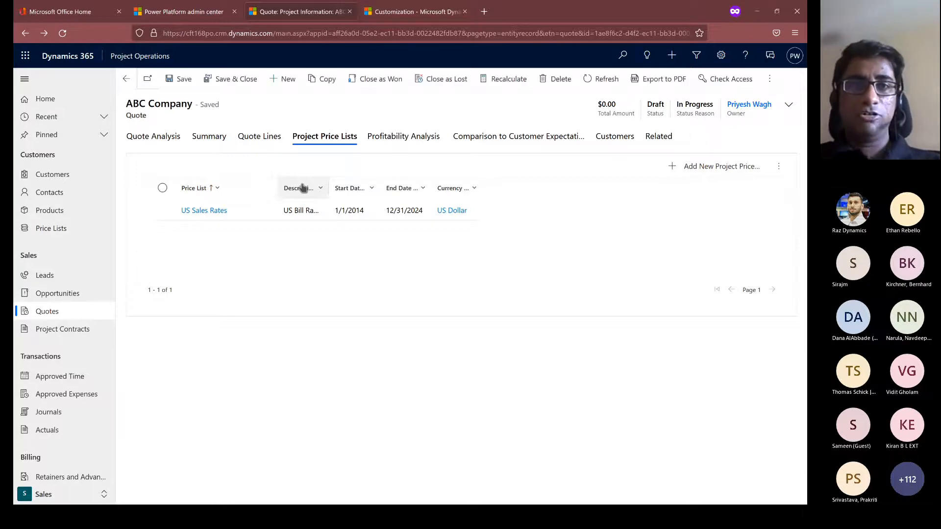
{"action": "left_click", "coordinate": [174, 138]}
{"action": "left_click", "coordinate": [201, 137]}
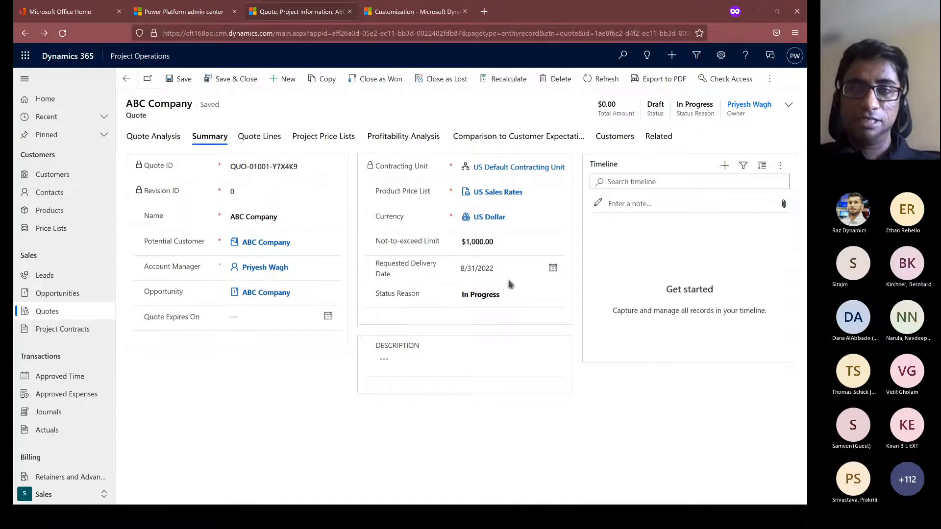
Step: Start a project-based quote line named "ABC D365 Implementation Services" with the Time and Material billing method
{"action": "left_click", "coordinate": [249, 140]}
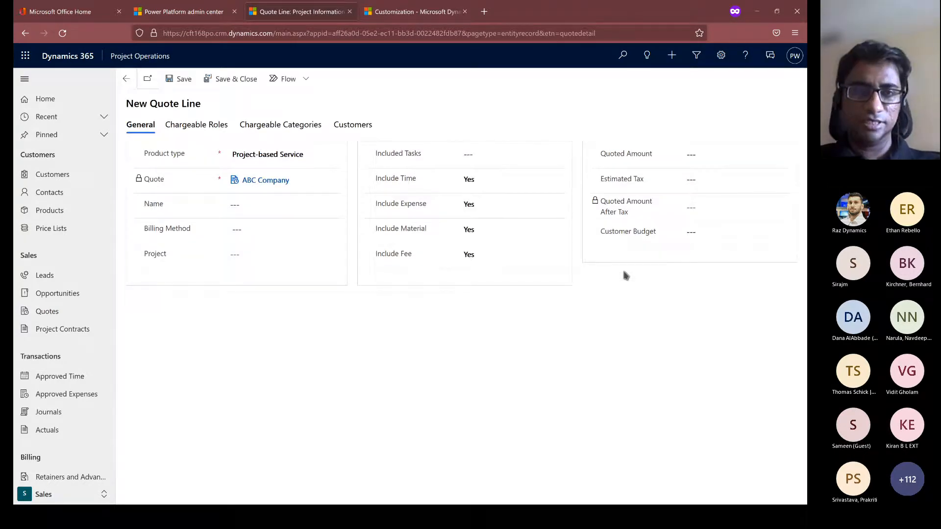
{"action": "left_click", "coordinate": [256, 201]}
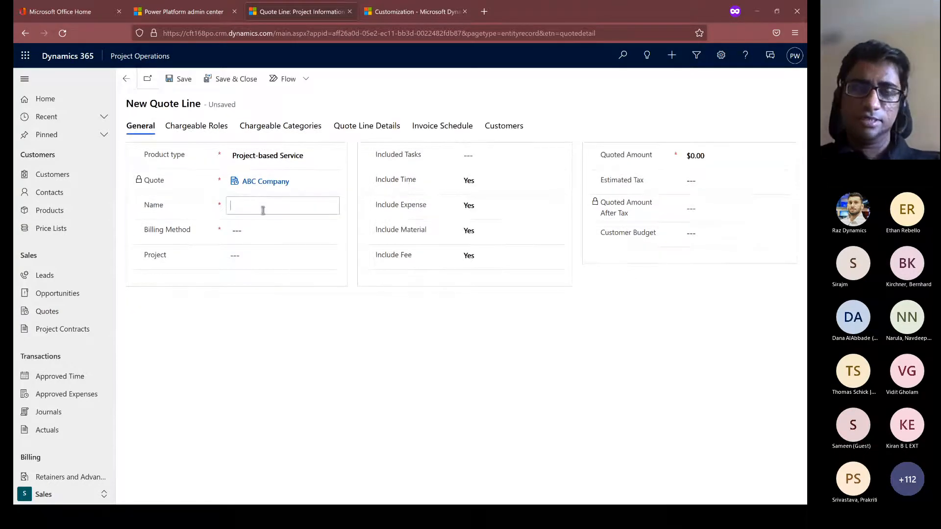
{"action": "type", "text": "ABC"}
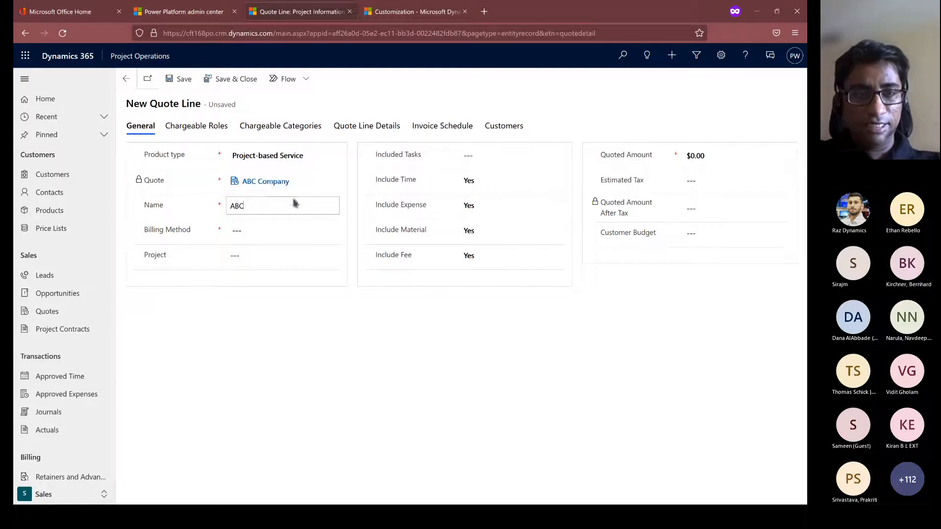
{"action": "type", "text": " D365 Im"}
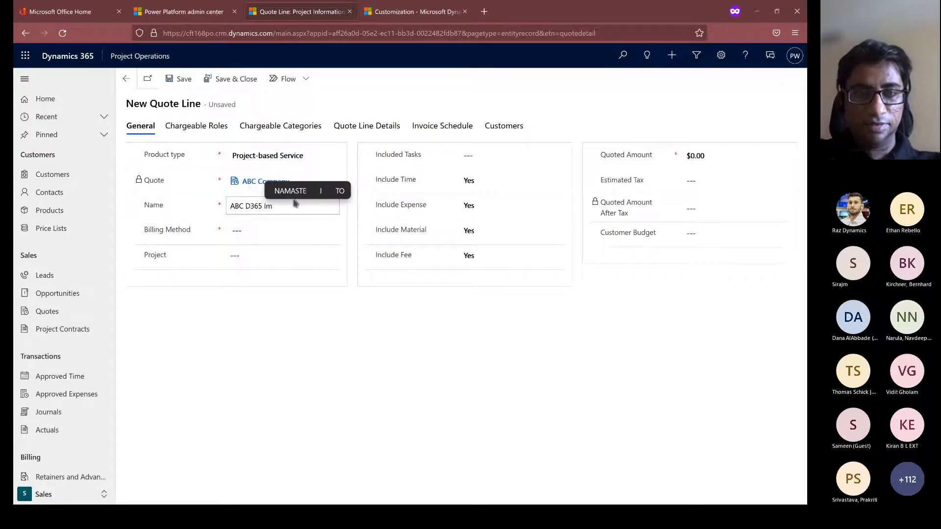
{"action": "type", "text": "plementation "}
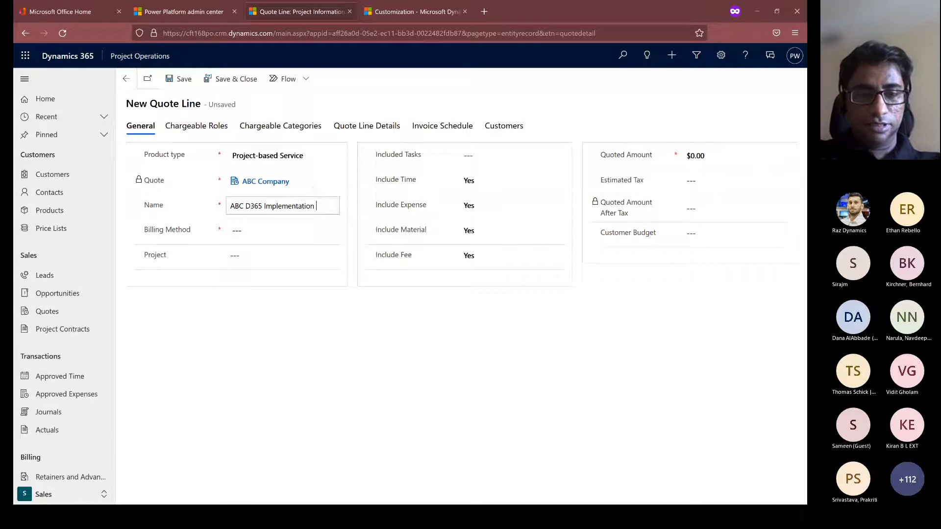
{"action": "type", "text": "Services"}
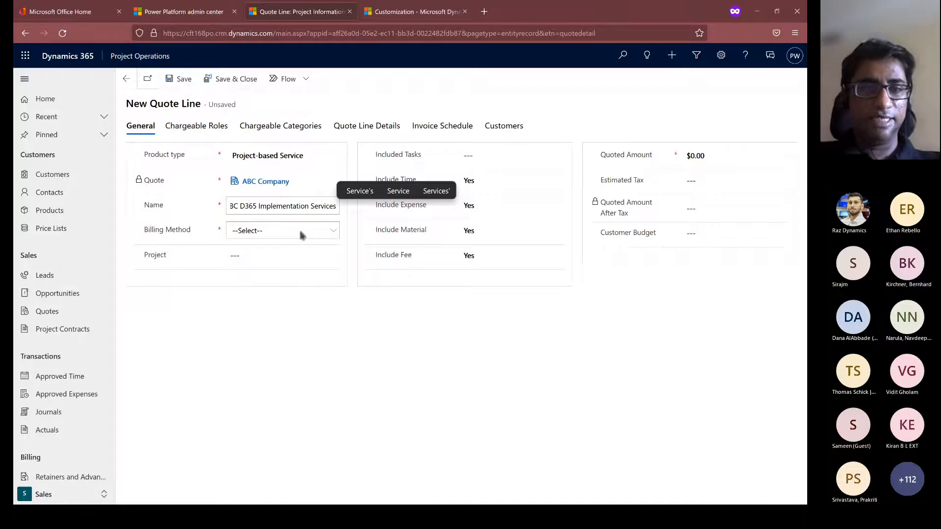
{"action": "left_click", "coordinate": [301, 233]}
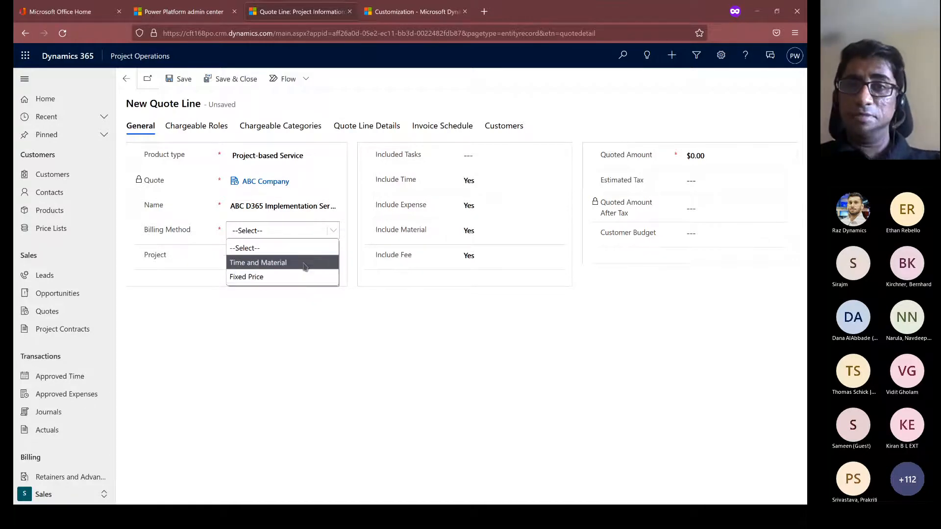
{"action": "left_click", "coordinate": [304, 266]}
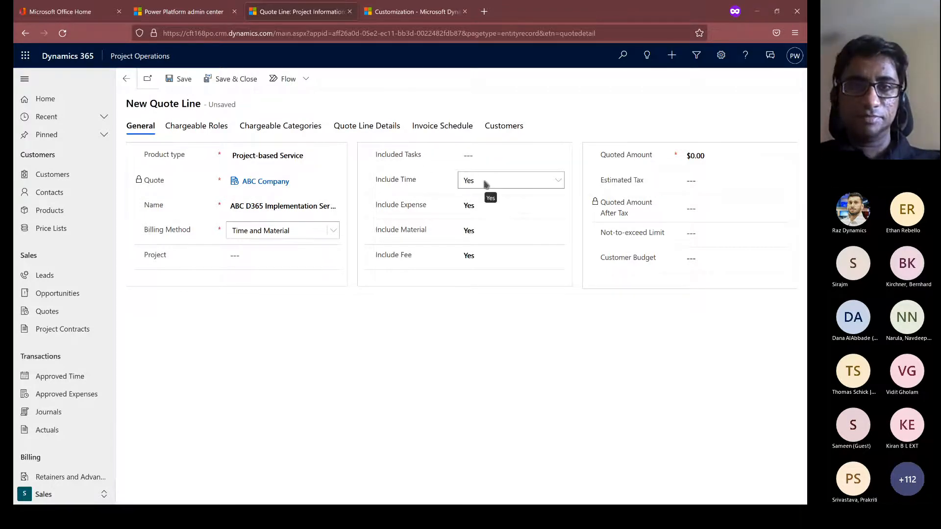
Step: Exclude expenses and materials from the quote line by setting Include Expense and Include Material to No
{"action": "left_click", "coordinate": [486, 205]}
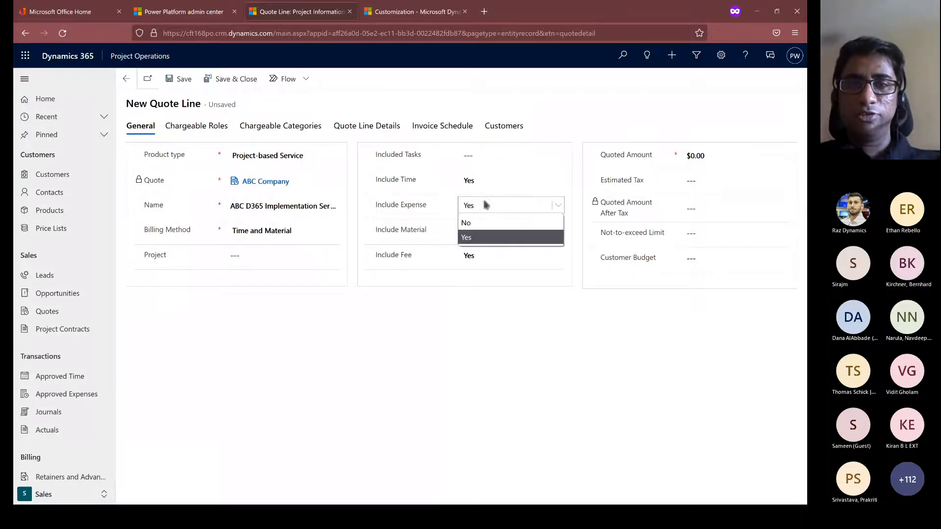
{"action": "left_click", "coordinate": [467, 223]}
{"action": "left_click", "coordinate": [485, 231]}
{"action": "left_click", "coordinate": [478, 248]}
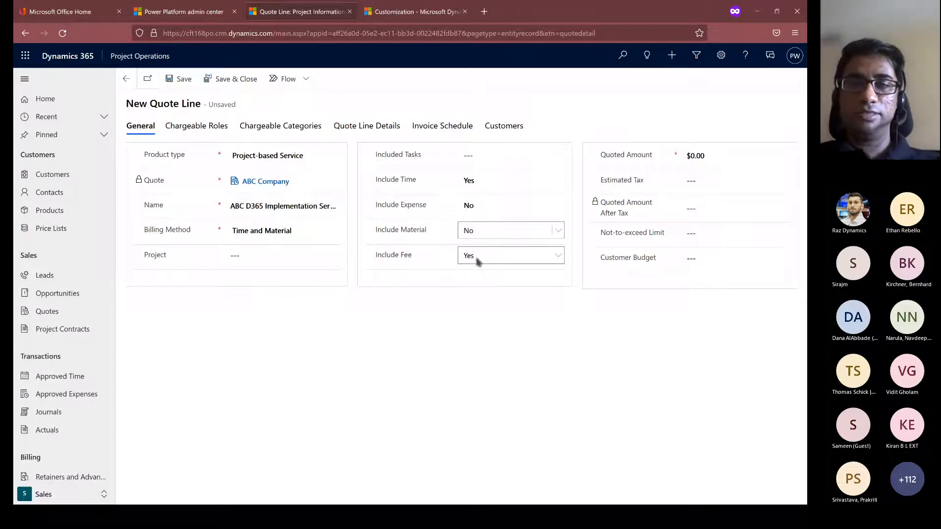
Step: Set the quote line's Include Fee to No and Quoted Amount to 5000, and save the quote line
{"action": "left_click", "coordinate": [478, 259]}
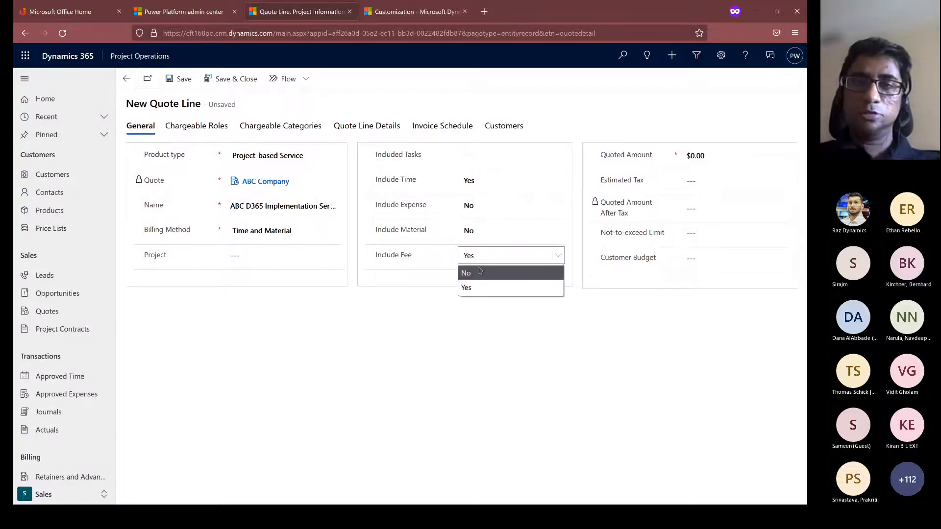
{"action": "left_click", "coordinate": [476, 275]}
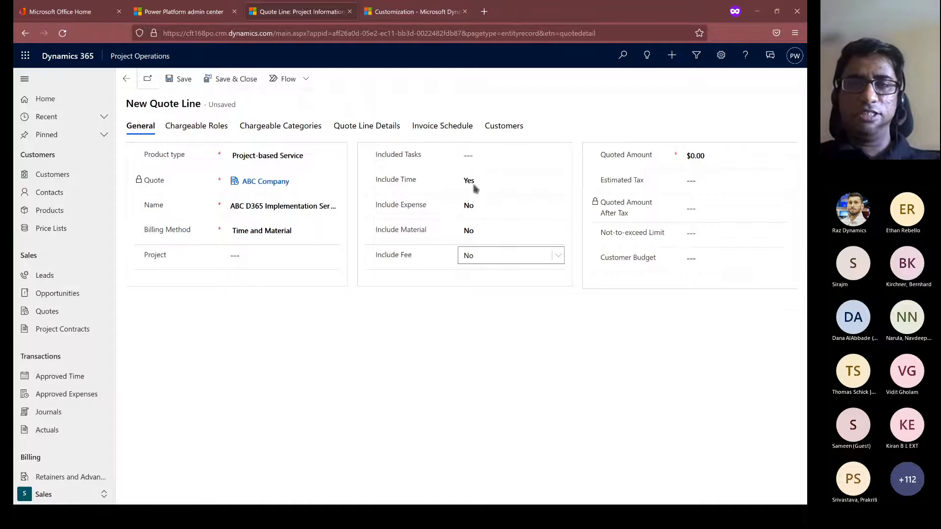
{"action": "left_click", "coordinate": [709, 159]}
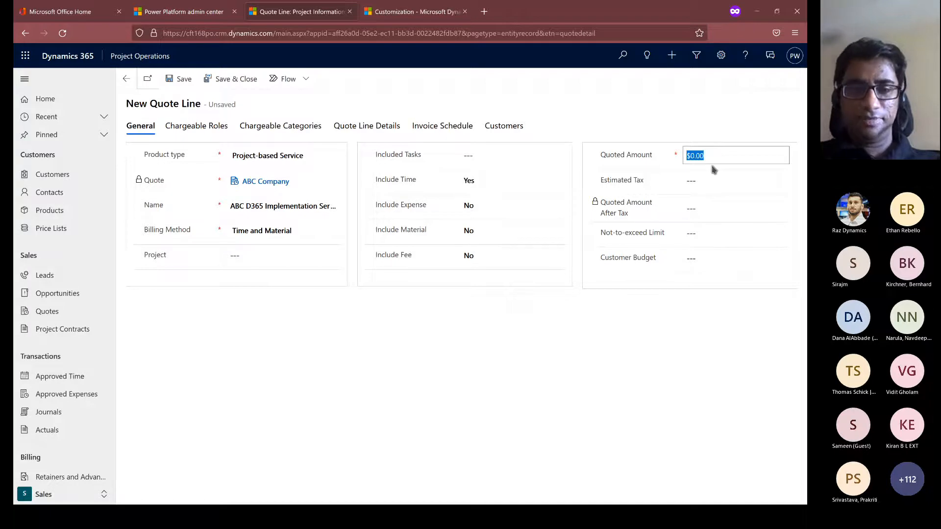
{"action": "type", "text": "5000"}
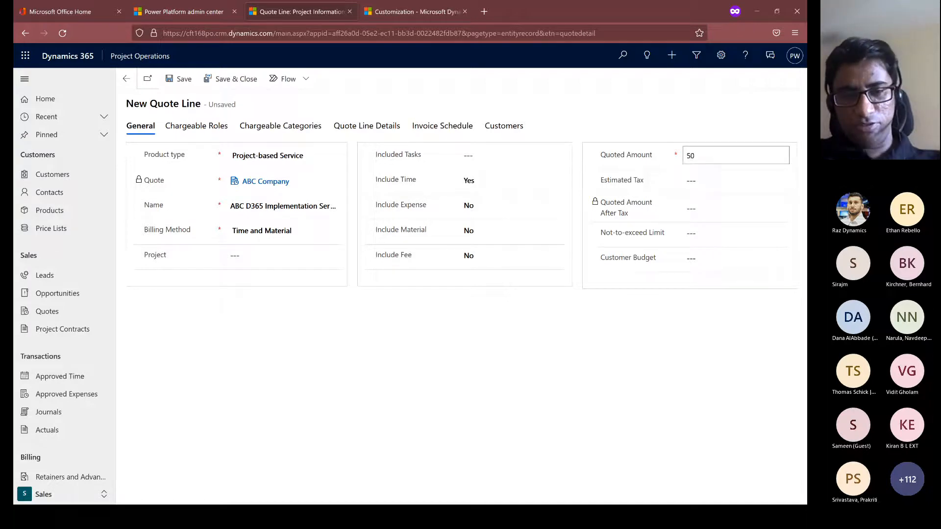
{"action": "left_click", "coordinate": [483, 365]}
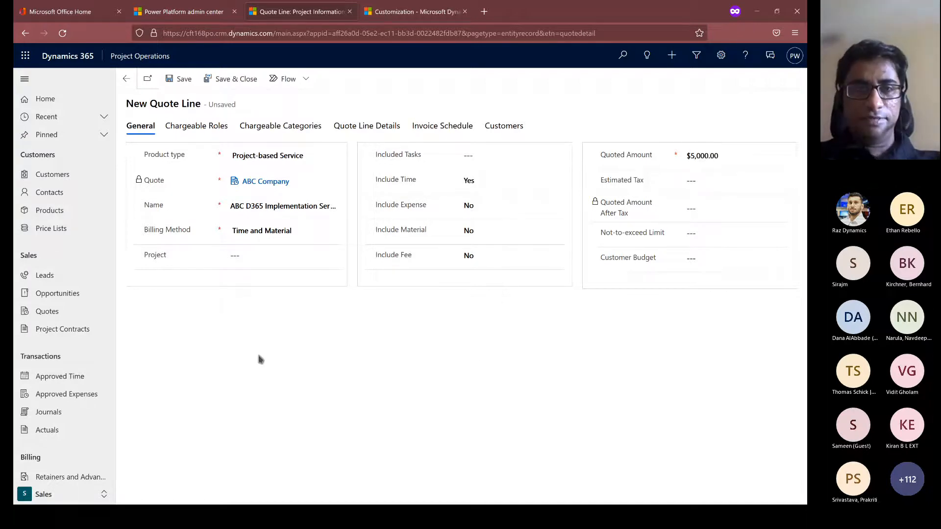
{"action": "left_click", "coordinate": [181, 78]}
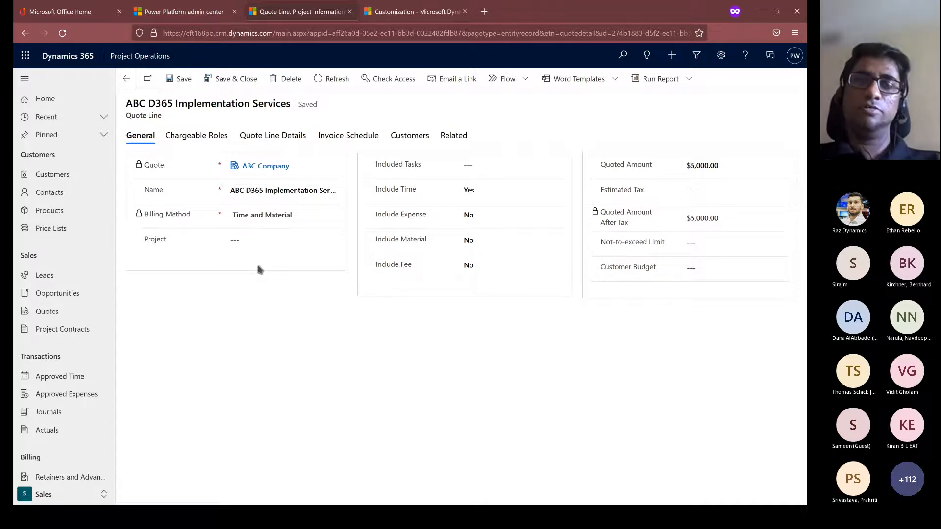
Step: Create a project named "ABC D365 Project" from the quote line's Project field, with estimated start date 6/6/2022 and 500 hours of effort
{"action": "left_click", "coordinate": [258, 240]}
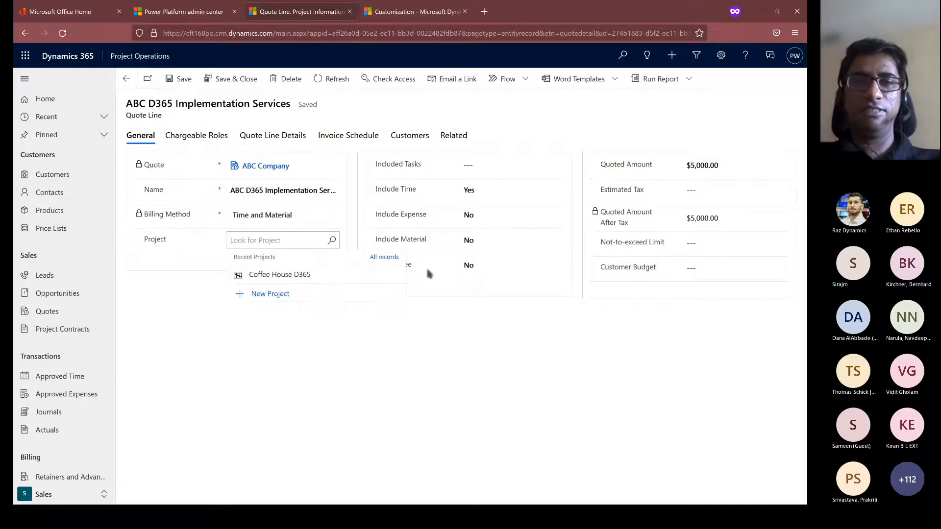
{"action": "left_click", "coordinate": [337, 292]}
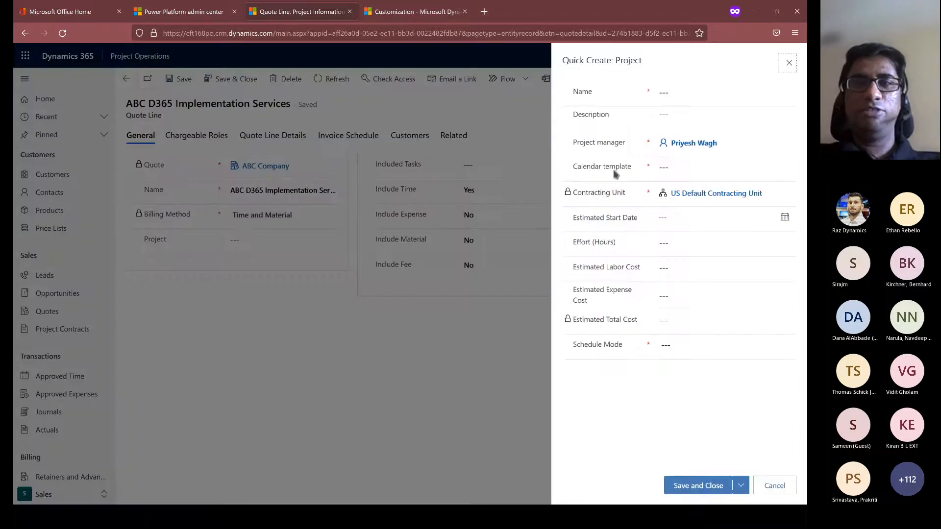
{"action": "left_click", "coordinate": [690, 93]}
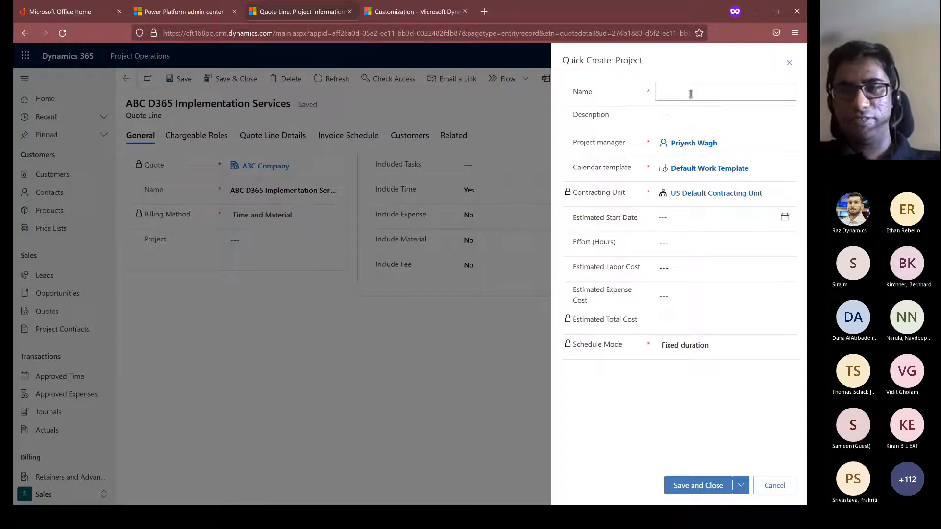
{"action": "type", "text": "ABC D"}
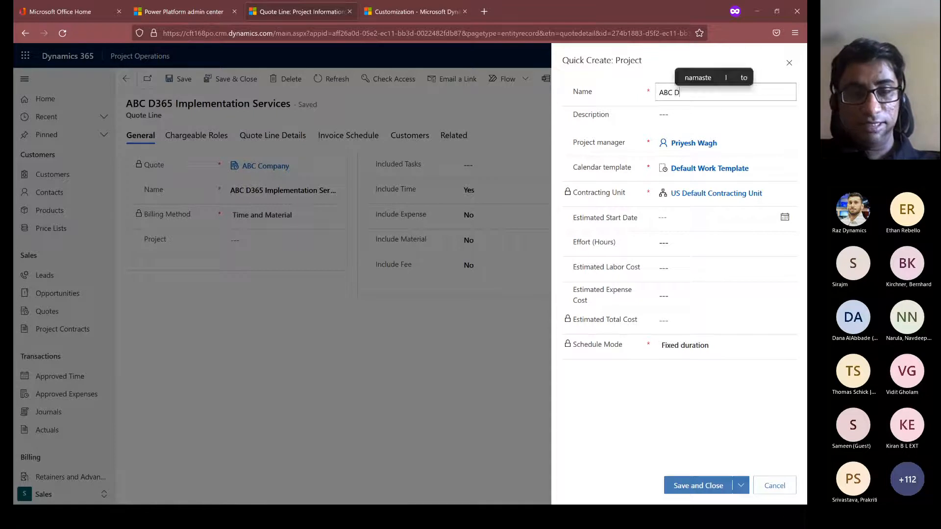
{"action": "type", "text": "365 Project"}
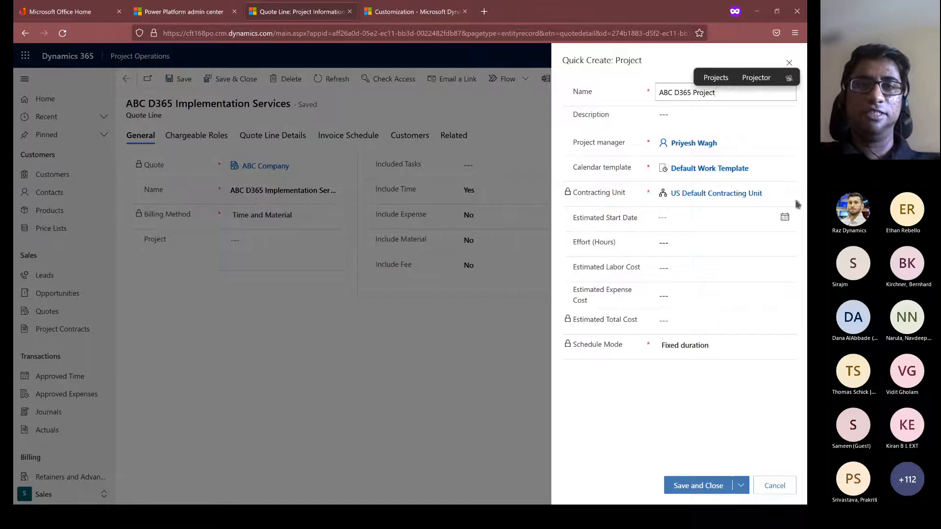
{"action": "left_click", "coordinate": [784, 217]}
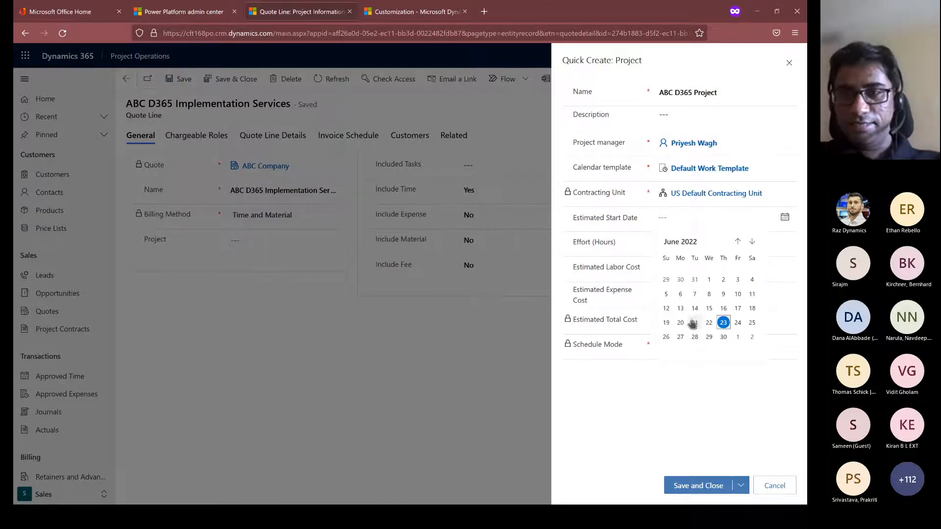
{"action": "left_click", "coordinate": [681, 295]}
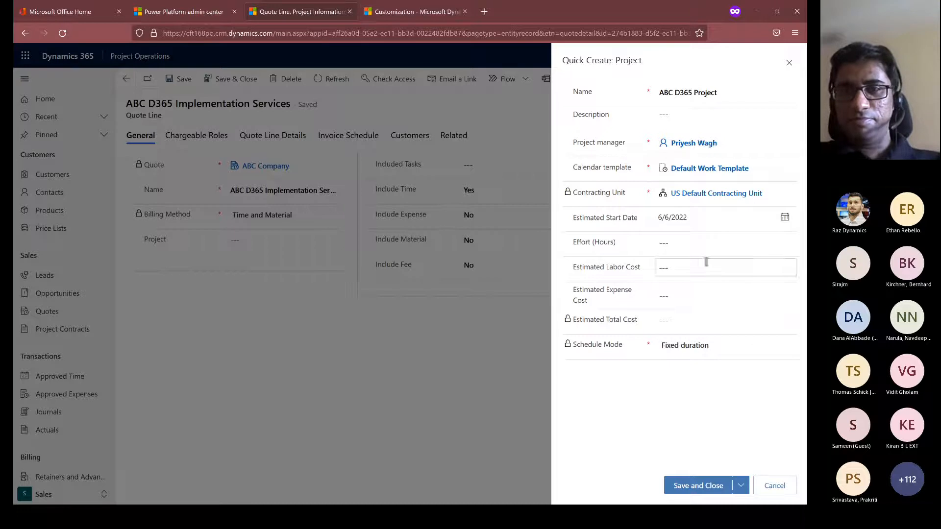
{"action": "type", "text": "500"}
{"action": "left_click", "coordinate": [696, 408]}
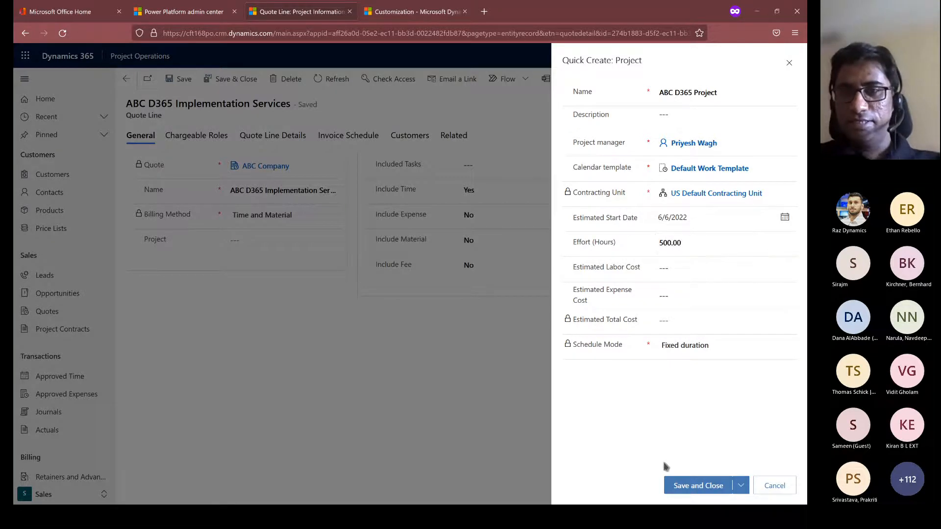
{"action": "left_click", "coordinate": [696, 486]}
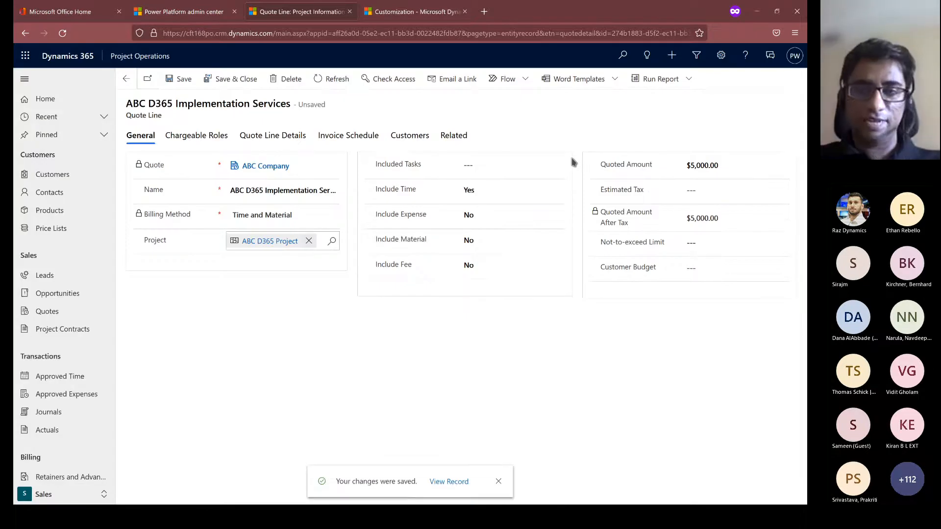
Step: Set the quote line's invoice schedule to billing start date 6/6/2022 and BiMonthly invoice frequency, and save the quote line
{"action": "left_click", "coordinate": [324, 136]}
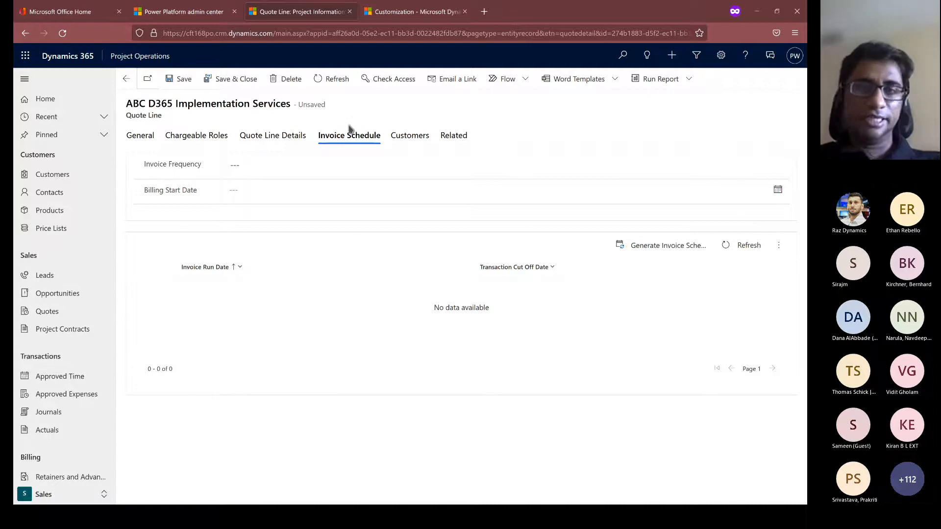
{"action": "left_click", "coordinate": [778, 191]}
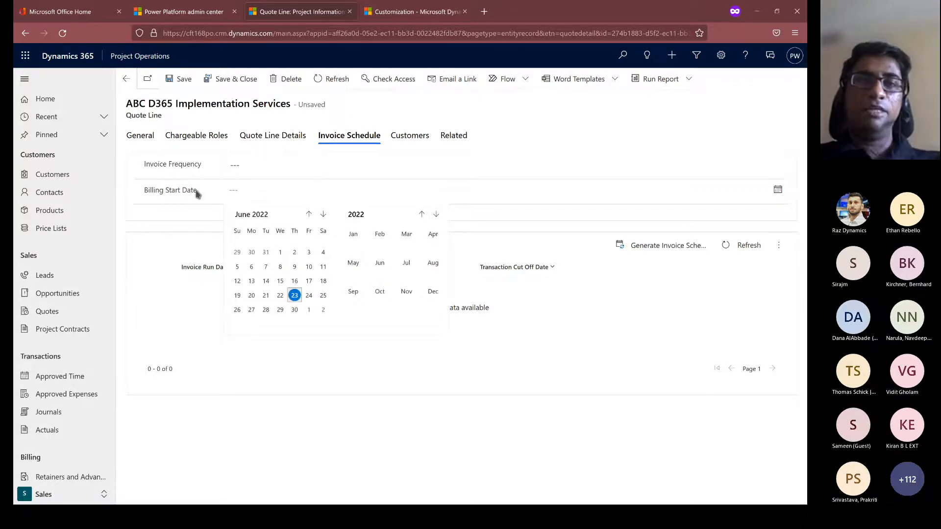
{"action": "left_click", "coordinate": [247, 268]}
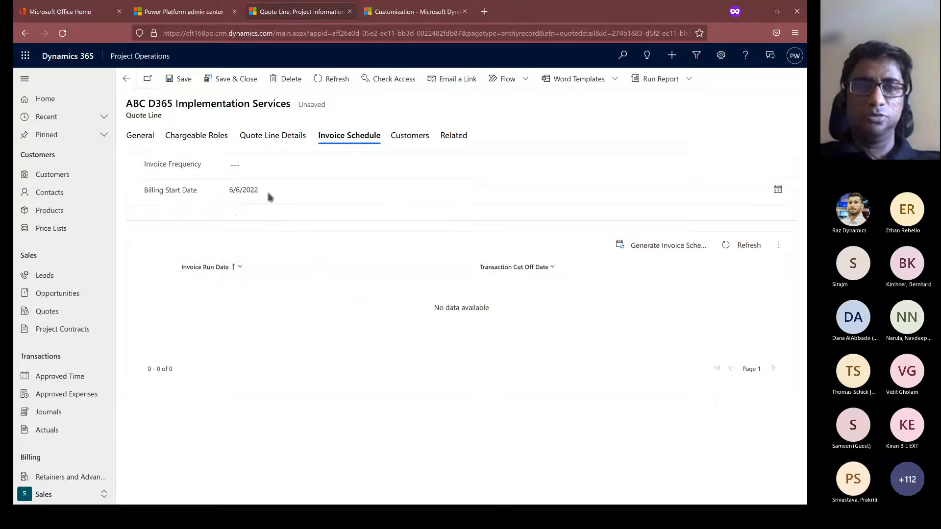
{"action": "left_click", "coordinate": [272, 164]}
{"action": "key", "text": "Return"}
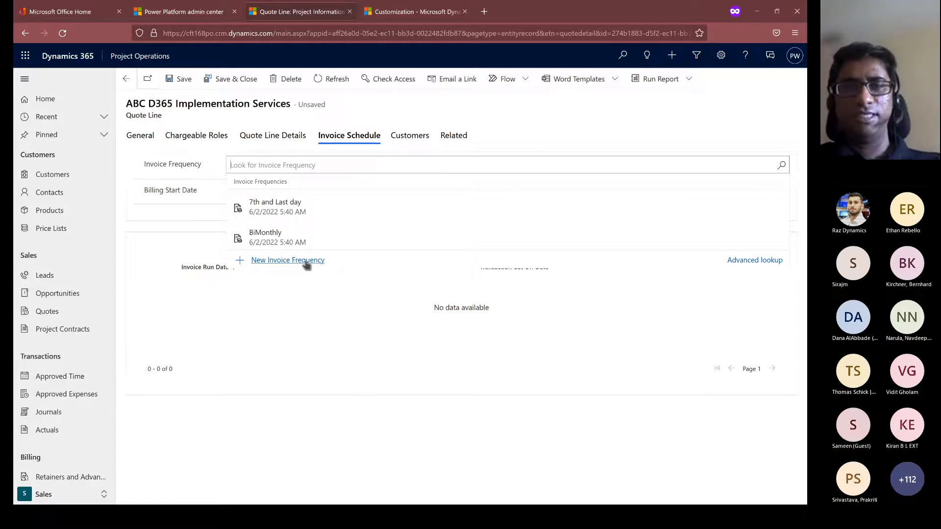
{"action": "left_click", "coordinate": [280, 238]}
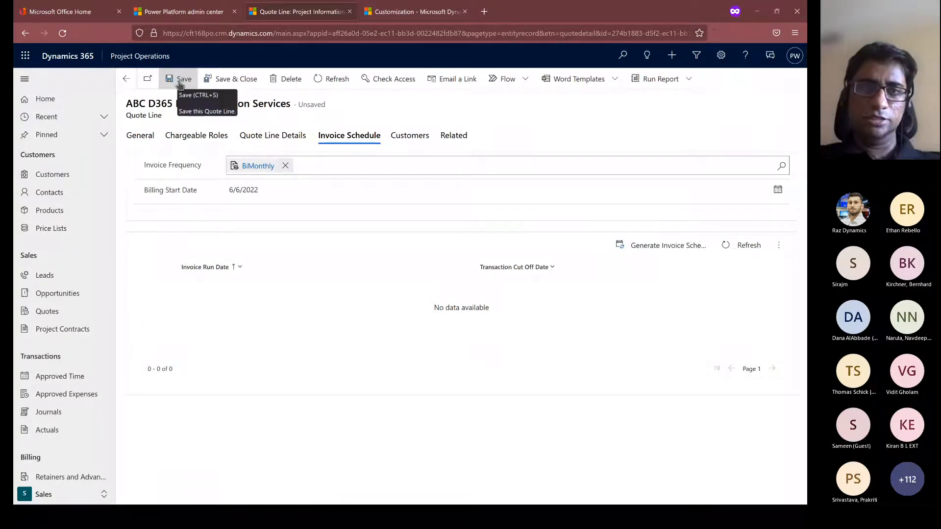
{"action": "left_click", "coordinate": [178, 82]}
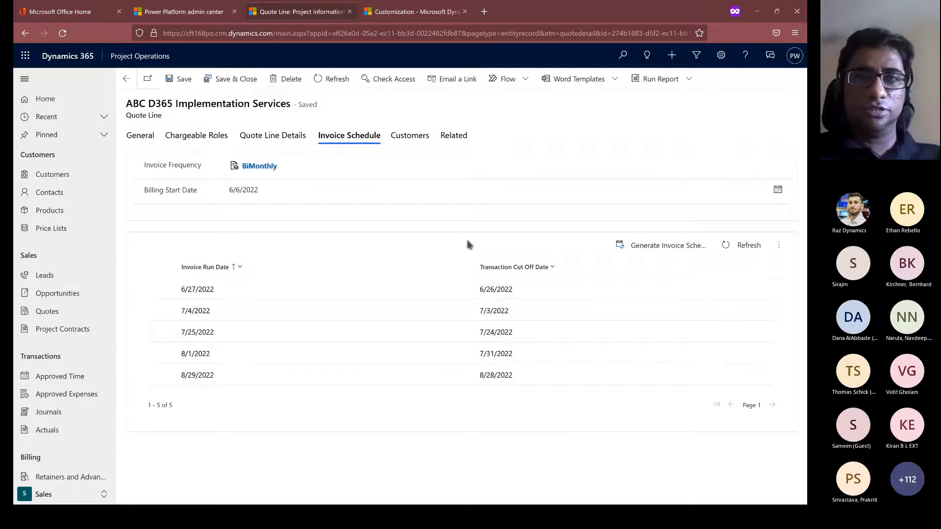
Step: Review the quote line's general details and the choices offered for Included Tasks
{"action": "left_click", "coordinate": [146, 140]}
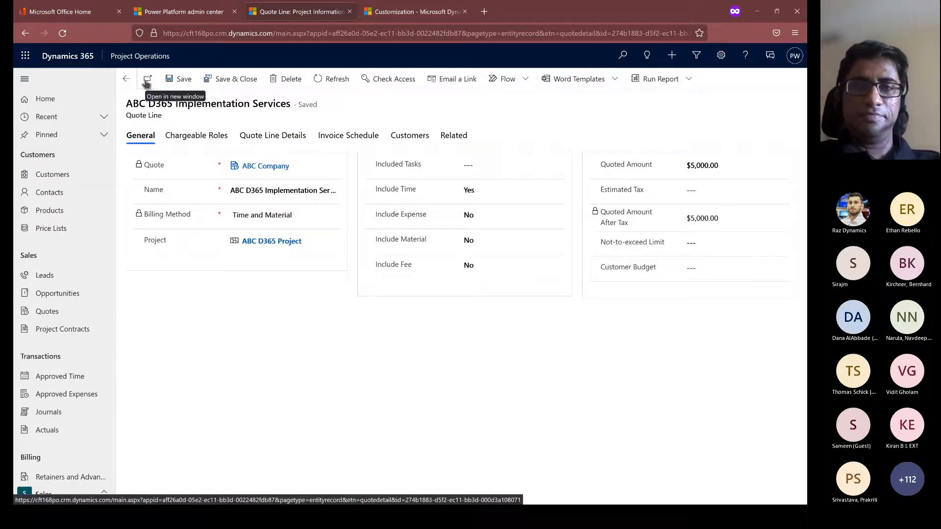
{"action": "left_click", "coordinate": [496, 167]}
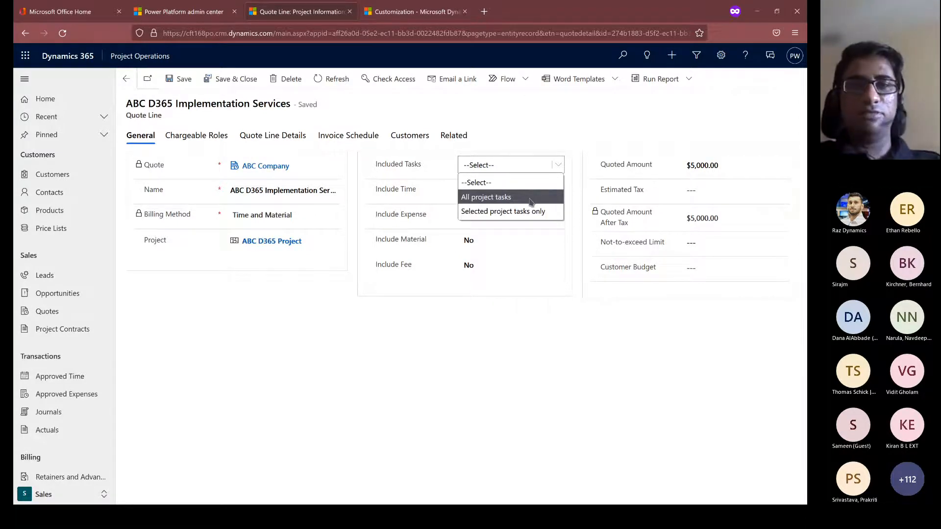
{"action": "left_click", "coordinate": [566, 107]}
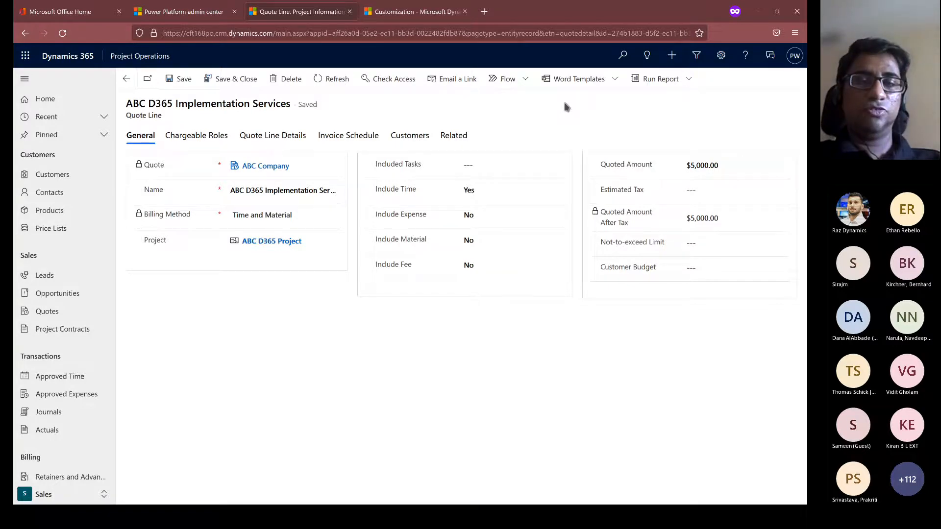
Step: Save and close the quote line, and widen the Project and Billing Method columns in the quote's project-based lines
{"action": "left_click", "coordinate": [236, 78]}
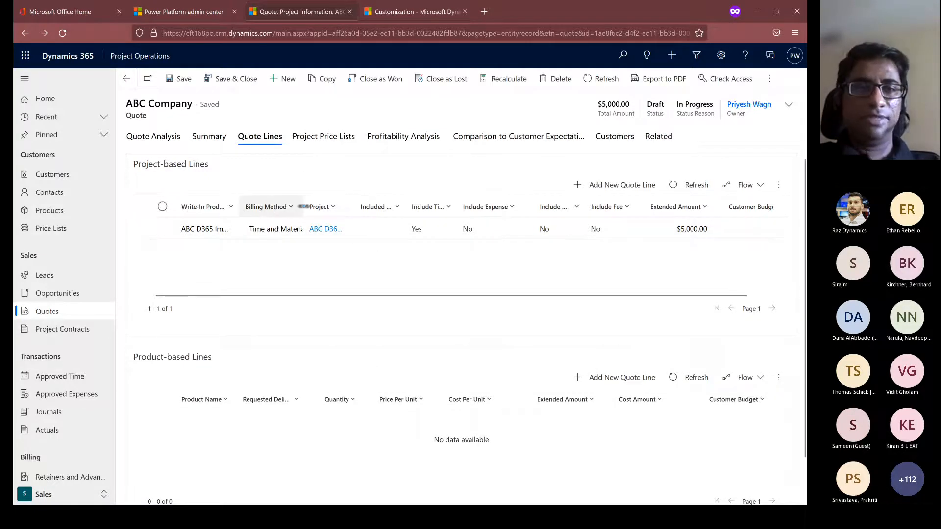
{"action": "left_click_drag", "start_coordinate": [353, 206], "coordinate": [398, 206]}
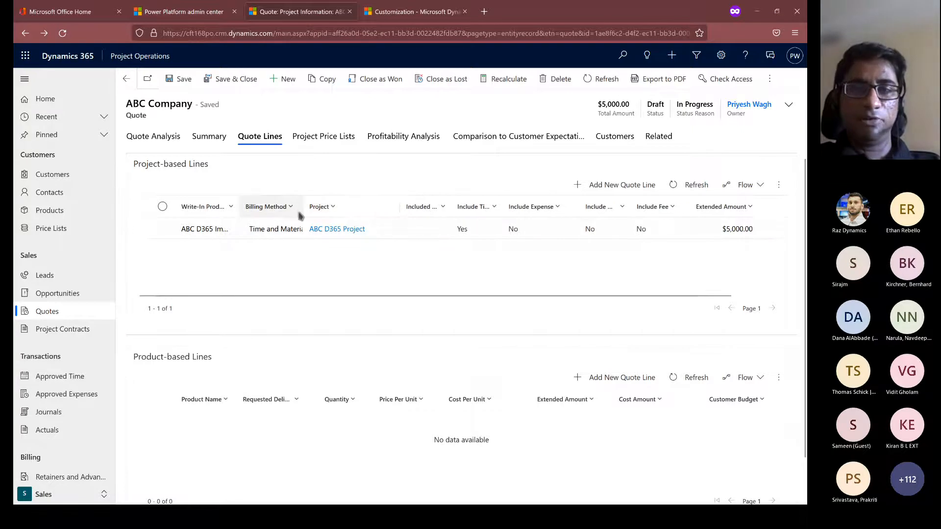
{"action": "left_click_drag", "start_coordinate": [303, 207], "coordinate": [365, 206]}
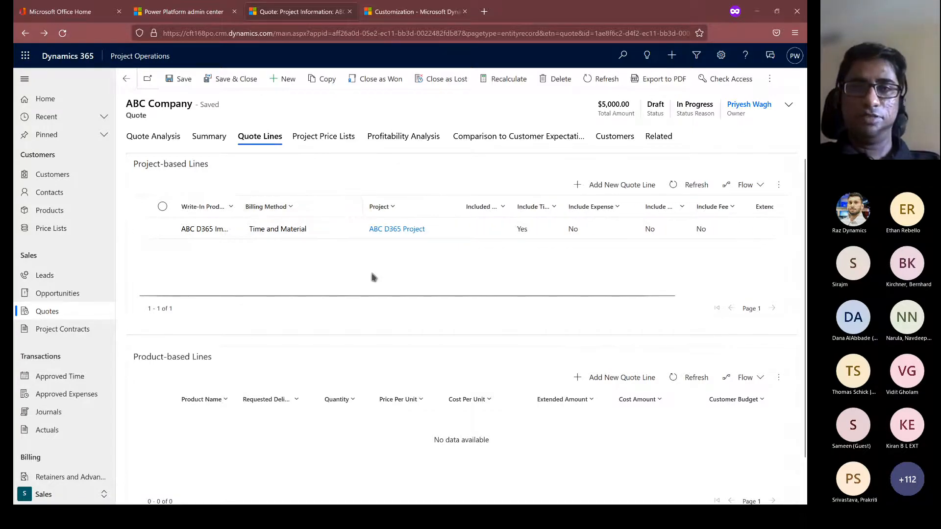
Step: Review the ABC Company quote's analysis and close the quote as Won
{"action": "left_click", "coordinate": [150, 138]}
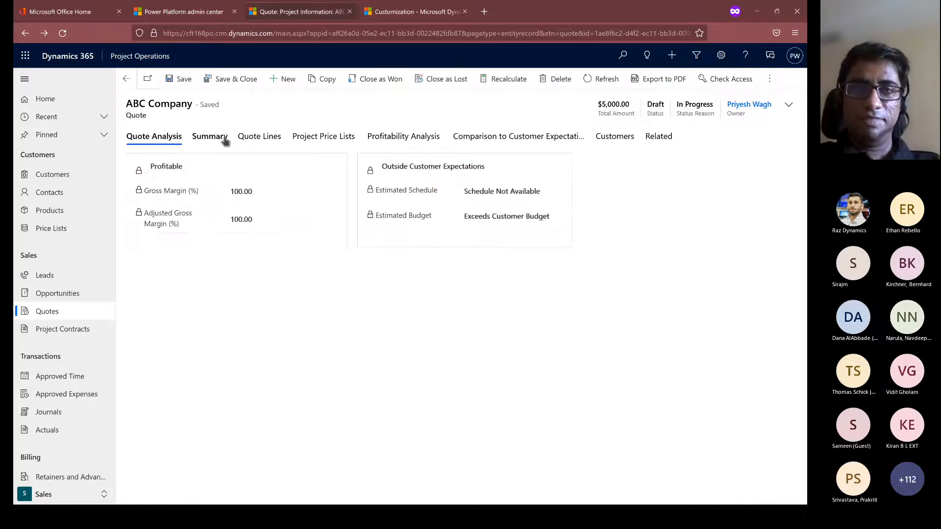
{"action": "left_click", "coordinate": [386, 85]}
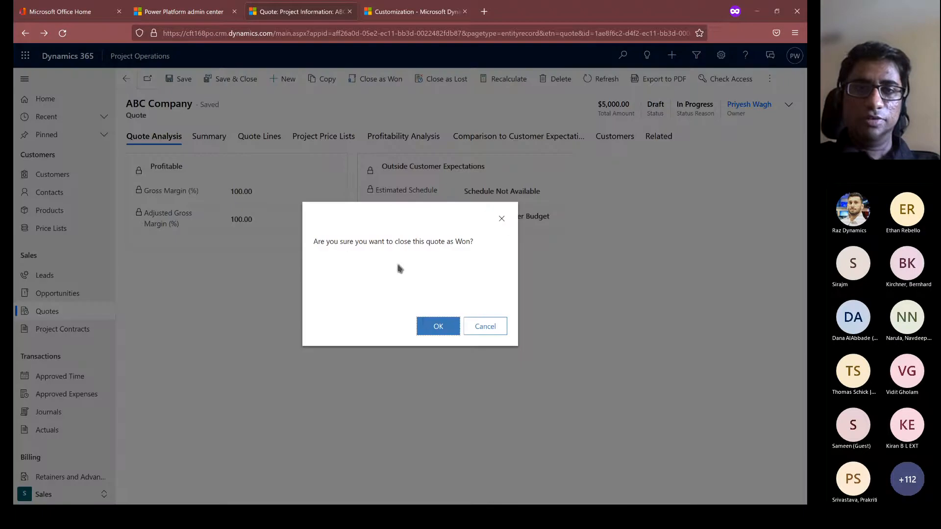
{"action": "left_click", "coordinate": [435, 332]}
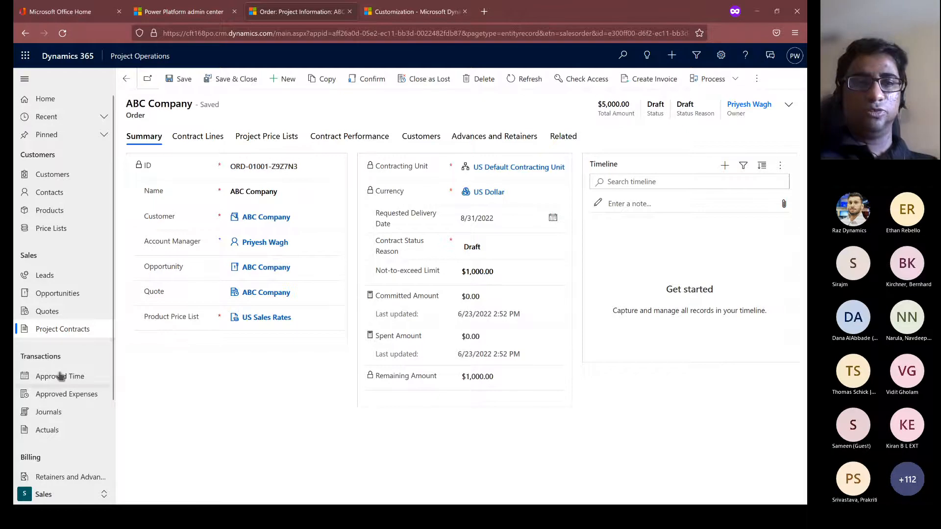
Step: Duplicate the ABC Company project contract's browser tab and return to the original tab
{"action": "double_click", "coordinate": [137, 118]}
{"action": "left_click", "coordinate": [155, 119]}
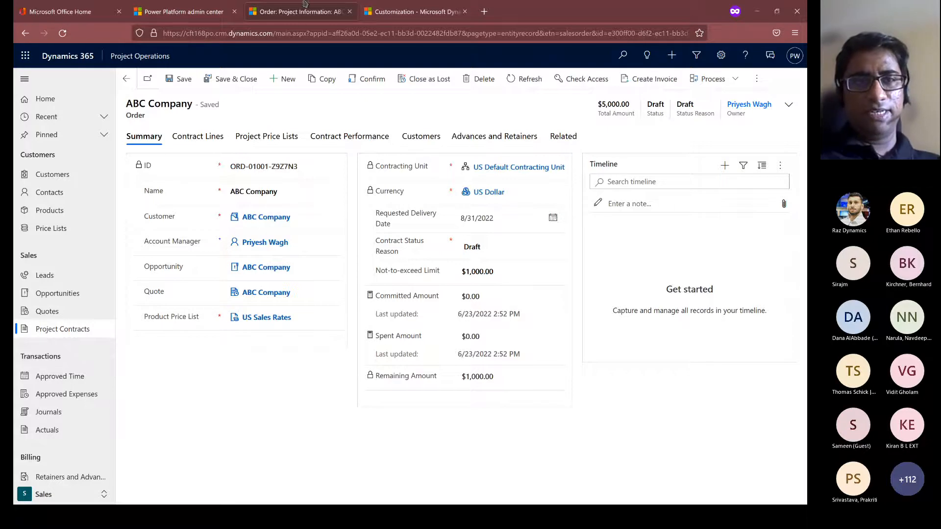
{"action": "right_click", "coordinate": [302, 16]}
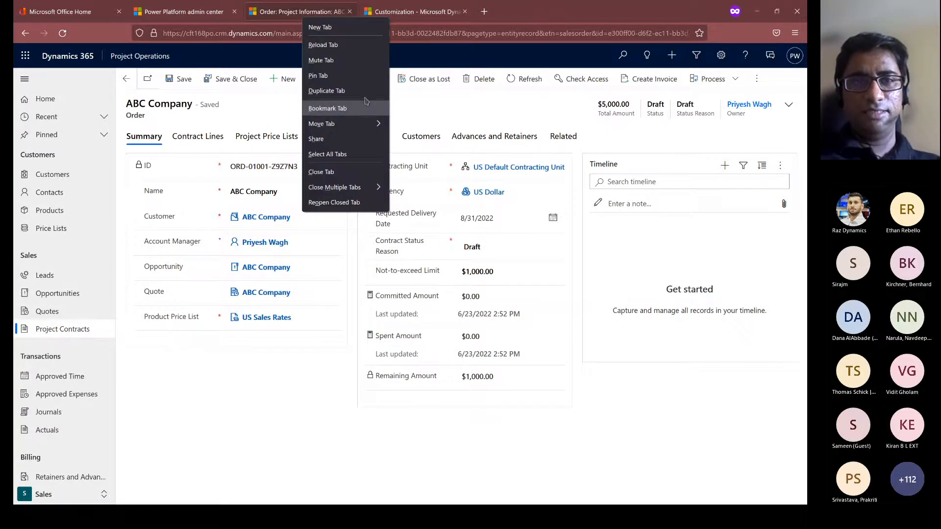
{"action": "key", "text": "Escape"}
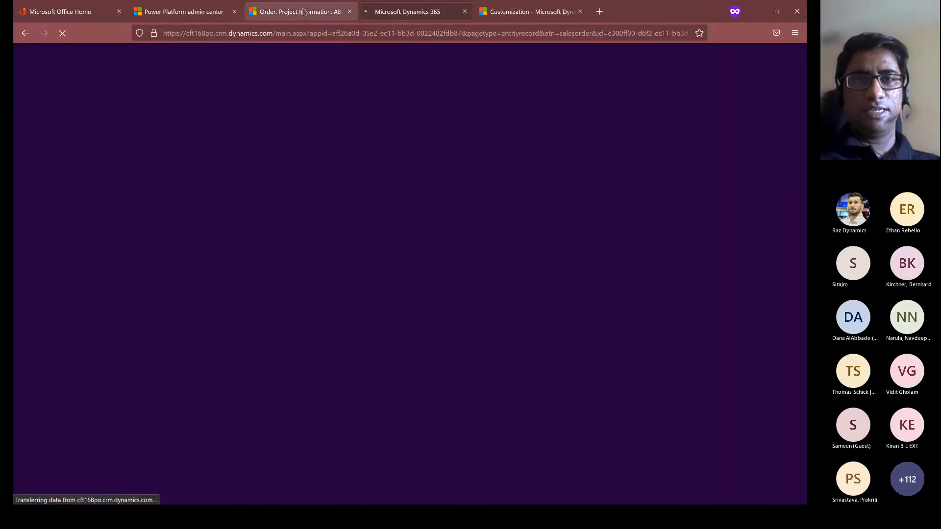
{"action": "left_click", "coordinate": [303, 11]}
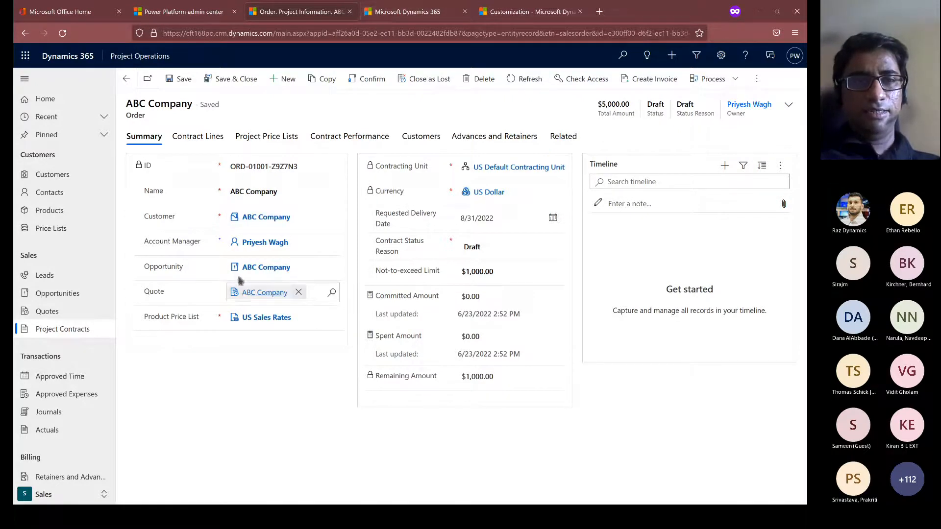
Step: Open ABC D365 Project from the contract's related projects, and check its tasks, reloading the page
{"action": "left_click", "coordinate": [564, 137]}
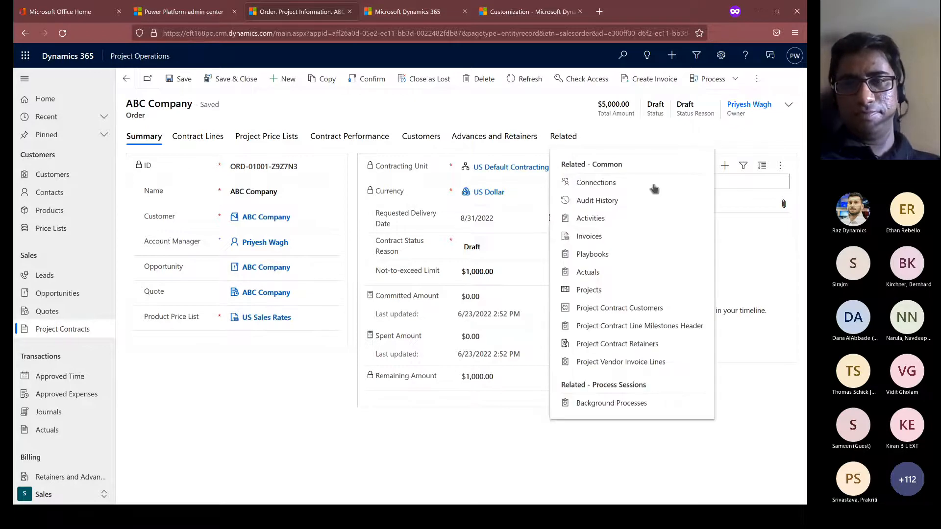
{"action": "left_click", "coordinate": [590, 291]}
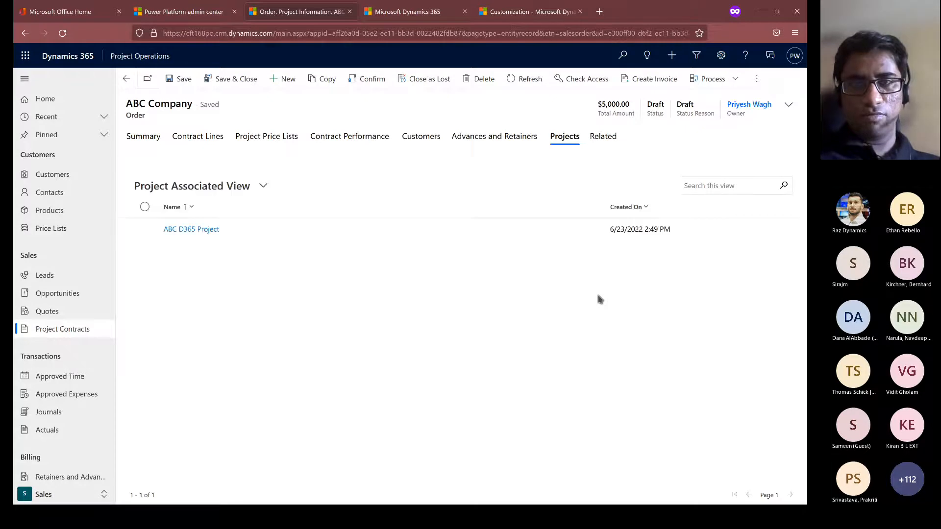
{"action": "left_click", "coordinate": [193, 230]}
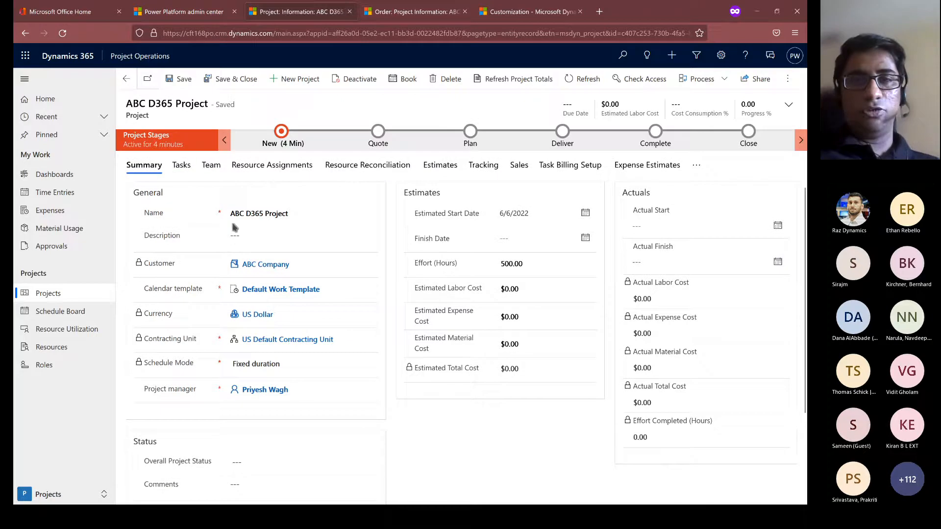
{"action": "left_click", "coordinate": [180, 166]}
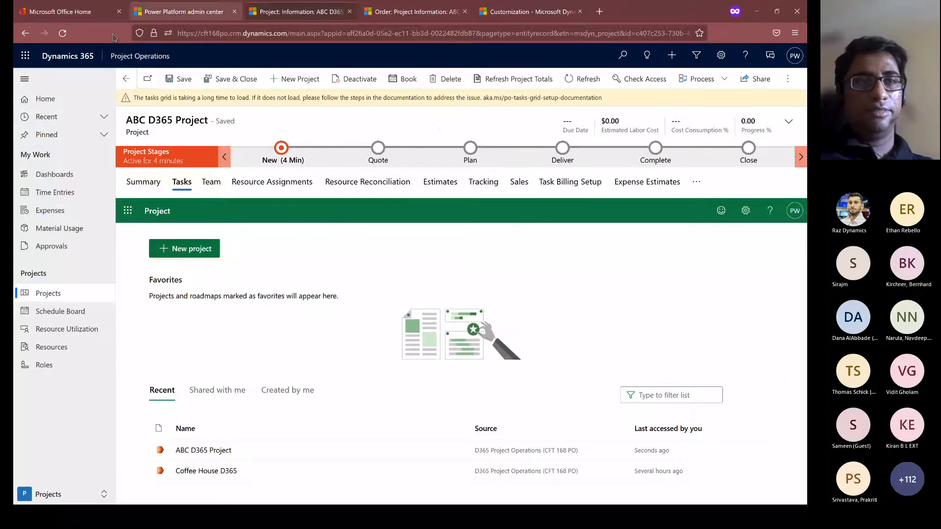
{"action": "left_click", "coordinate": [63, 33]}
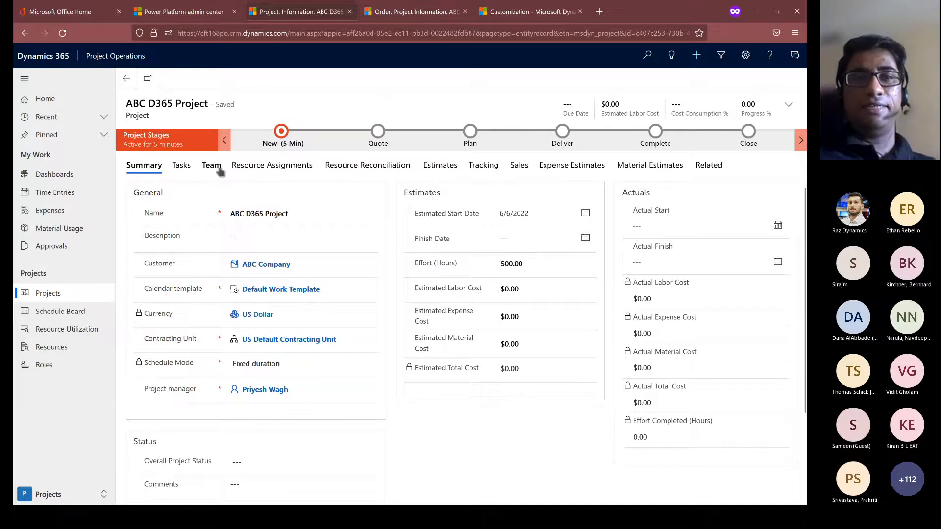
Step: Start a new project team member using the first recent bookable resource, with the allocation method set to None
{"action": "left_click", "coordinate": [216, 187]}
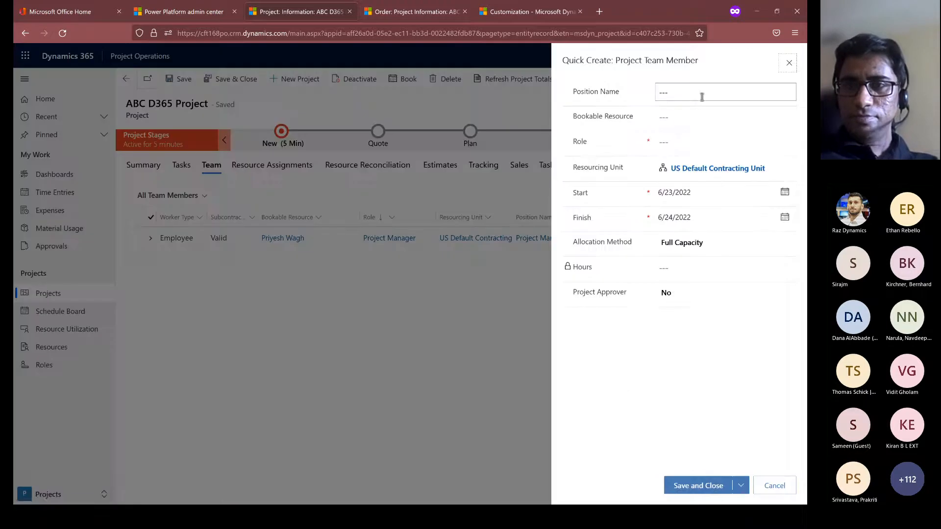
{"action": "left_click", "coordinate": [685, 117]}
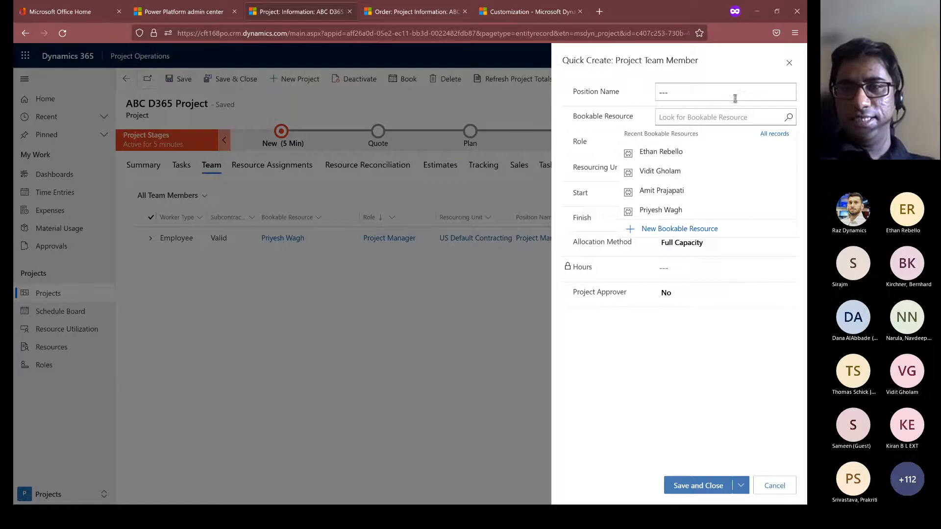
{"action": "left_click", "coordinate": [682, 152]}
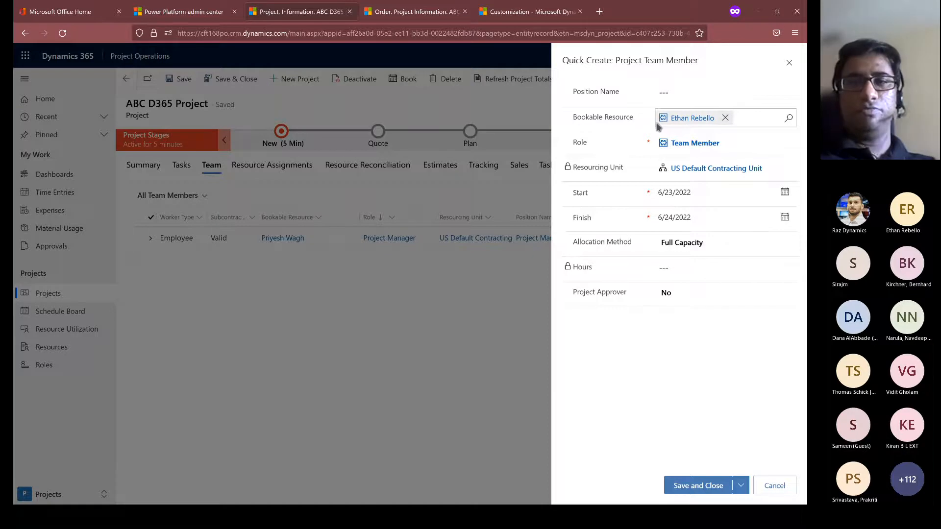
{"action": "left_click", "coordinate": [685, 248]}
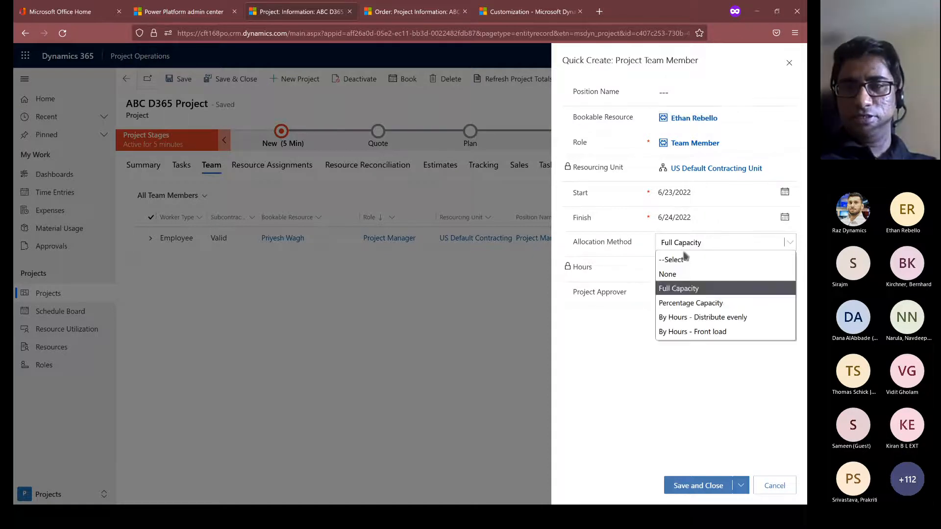
{"action": "left_click", "coordinate": [686, 273]}
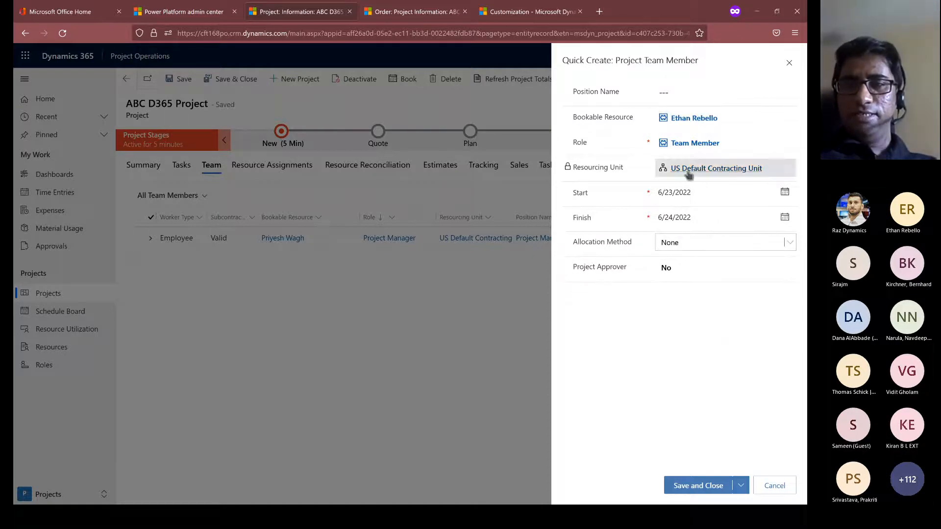
Step: Change the new team member's role from Team Member to Developer and save the record
{"action": "left_click", "coordinate": [729, 143]}
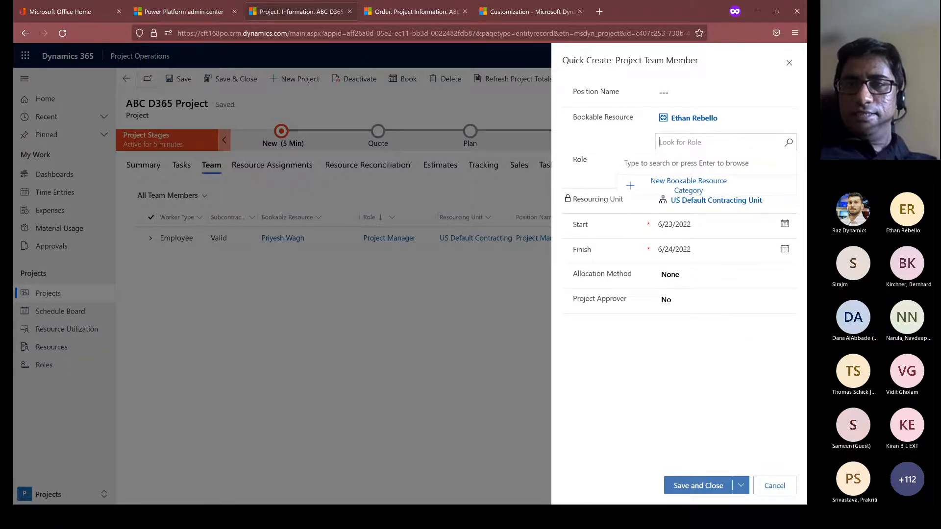
{"action": "key", "text": "Return"}
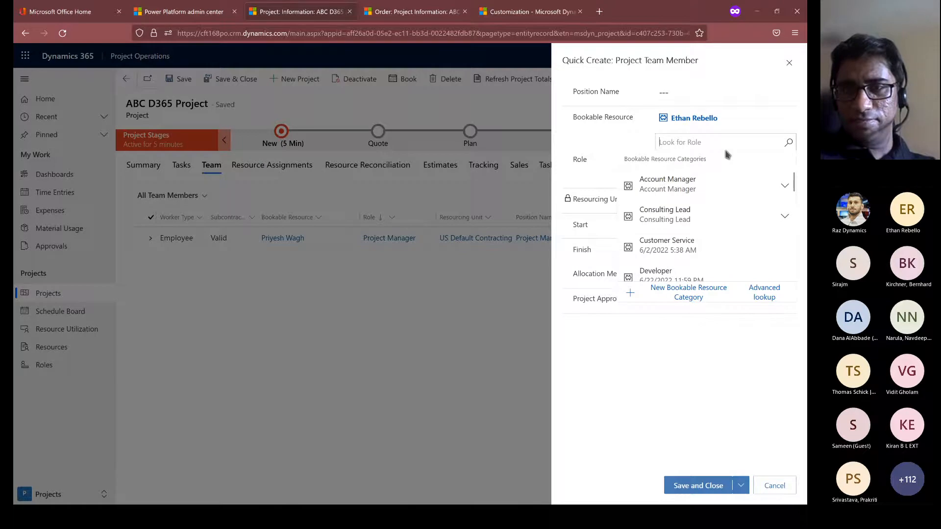
{"action": "key", "text": "Escape"}
{"action": "type", "text": "de"}
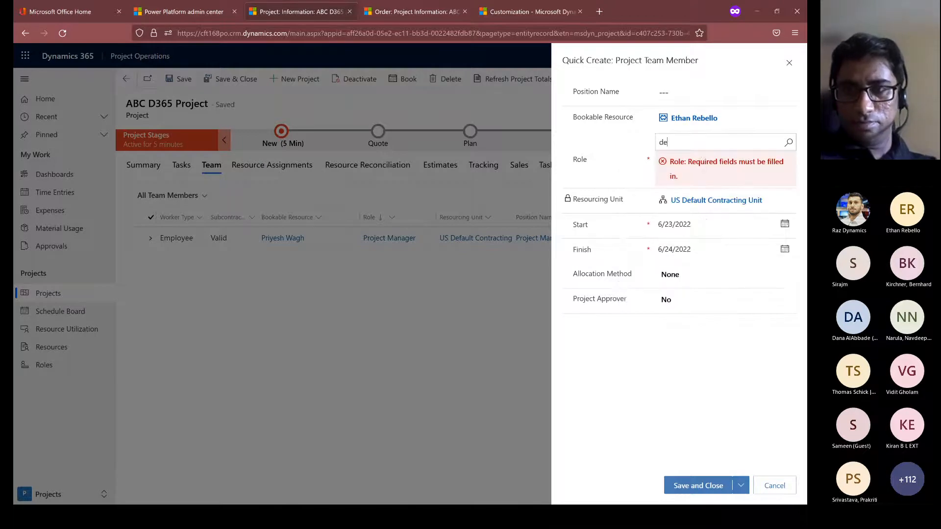
{"action": "type", "text": "v"}
{"action": "left_click", "coordinate": [683, 274]}
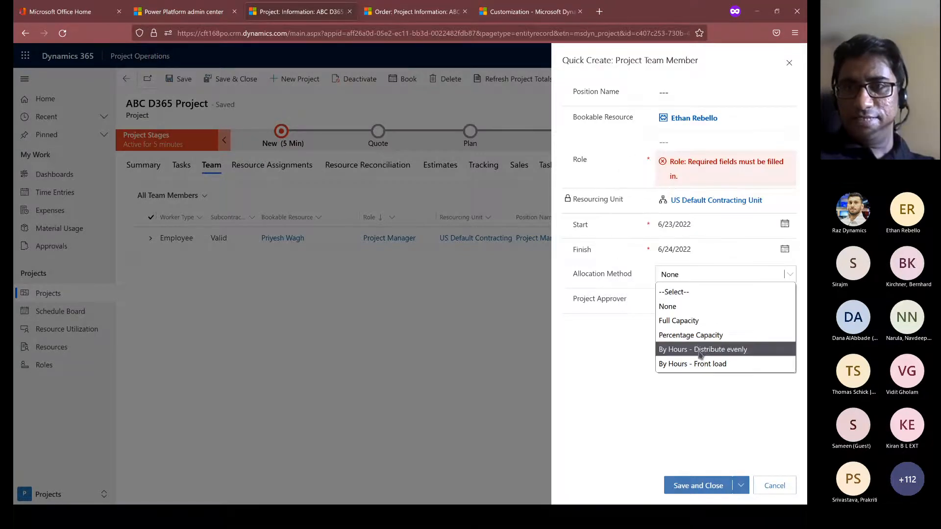
{"action": "left_click", "coordinate": [607, 374]}
{"action": "left_click", "coordinate": [686, 142]}
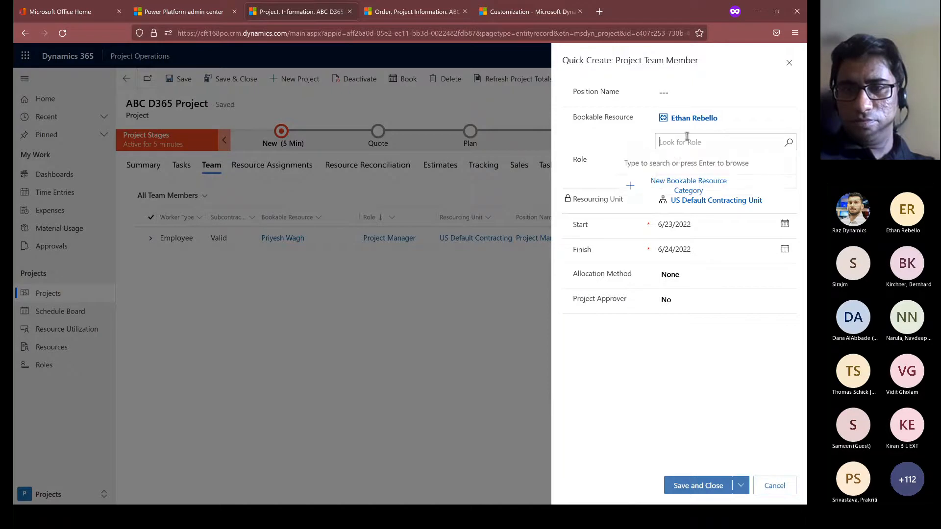
{"action": "type", "text": "deve"}
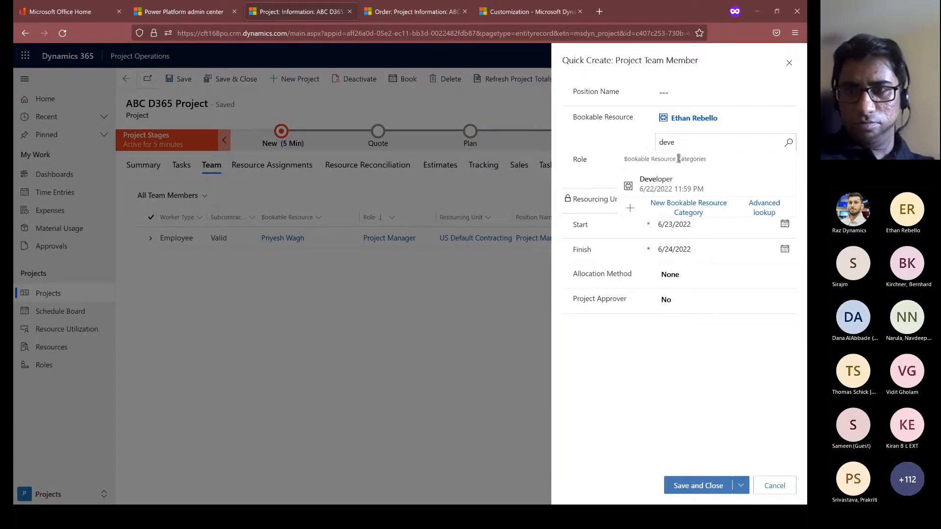
{"action": "left_click", "coordinate": [652, 180]}
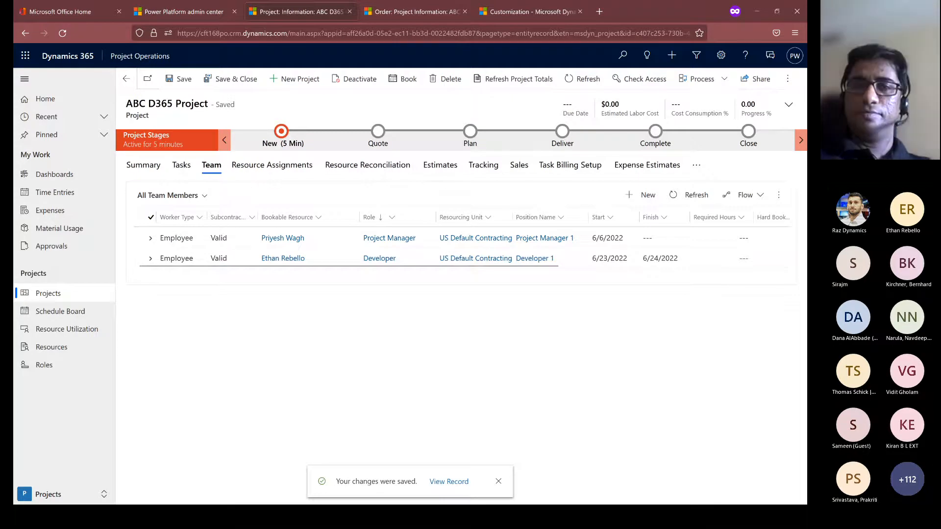
Step: Review the Project Manager team member's record, including the Project Approver setting, and return to the project's team list
{"action": "left_click", "coordinate": [634, 240]}
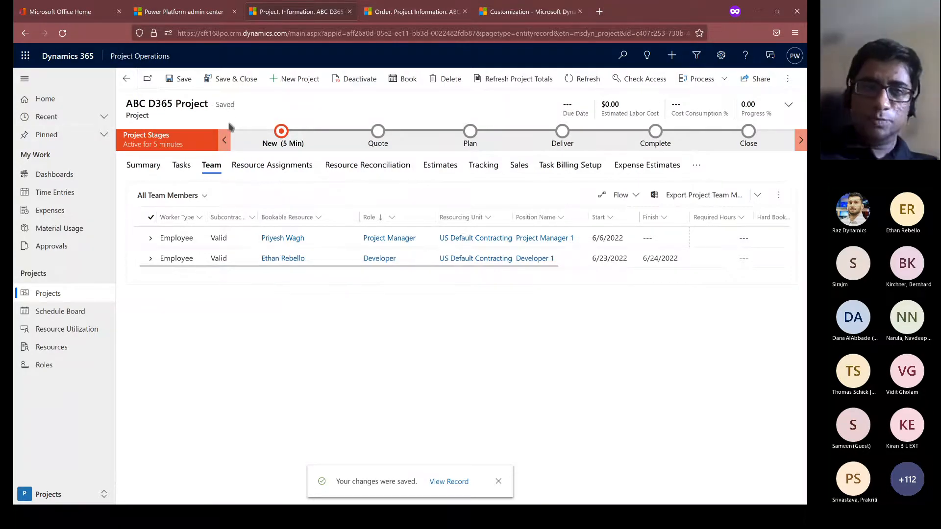
{"action": "double_click", "coordinate": [736, 237]}
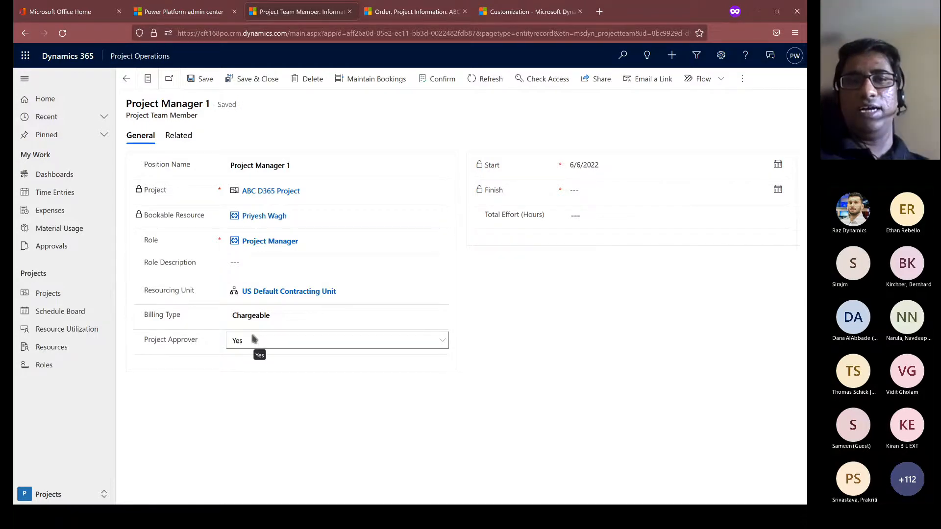
{"action": "left_click", "coordinate": [123, 84]}
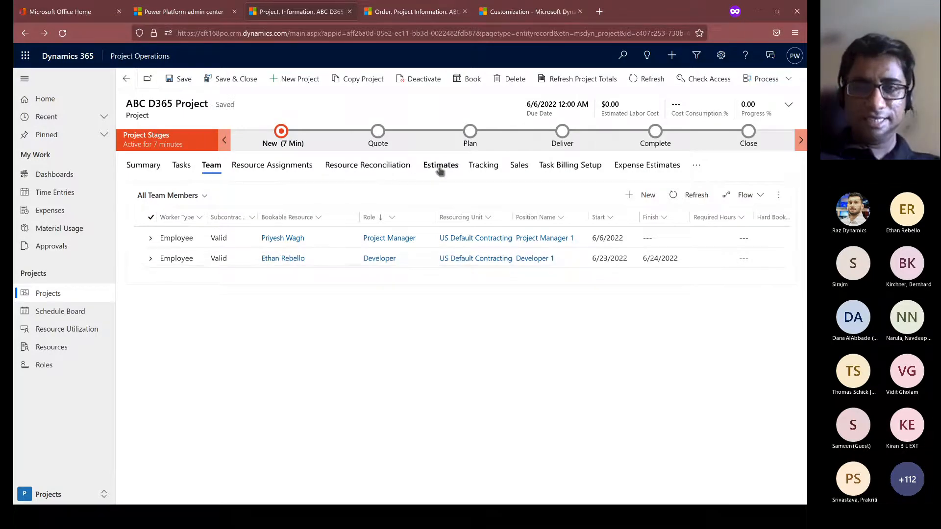
Step: Duplicate the ABC D365 Project browser tab and return to the original tab
{"action": "left_click", "coordinate": [697, 168]}
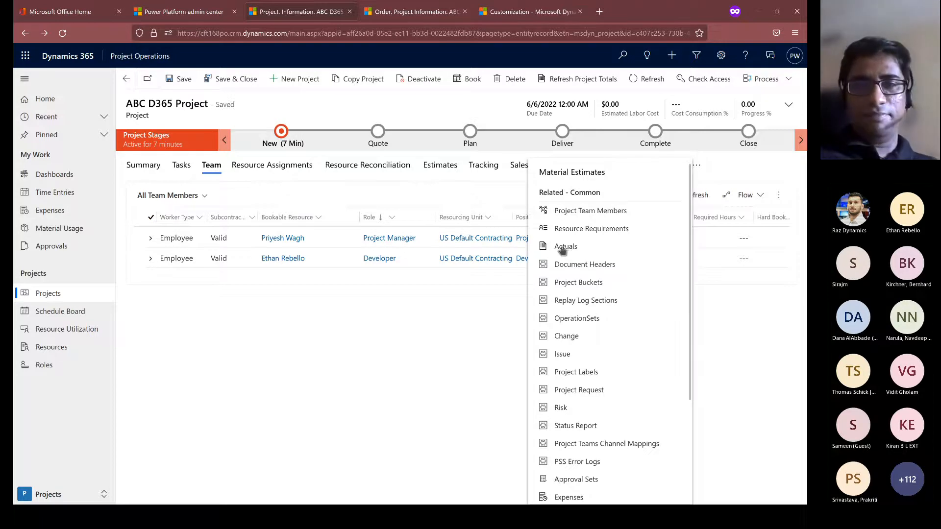
{"action": "left_click", "coordinate": [358, 344]}
{"action": "right_click", "coordinate": [275, 13]}
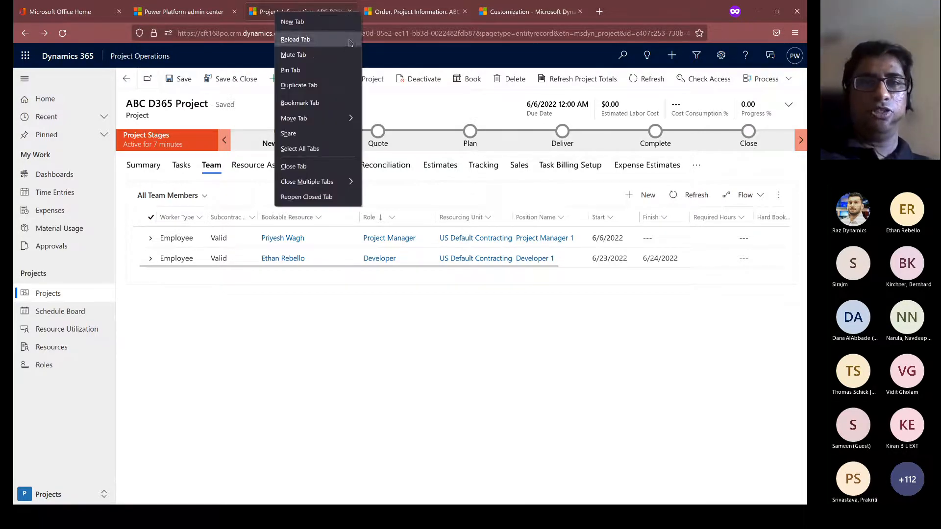
{"action": "left_click", "coordinate": [305, 86]}
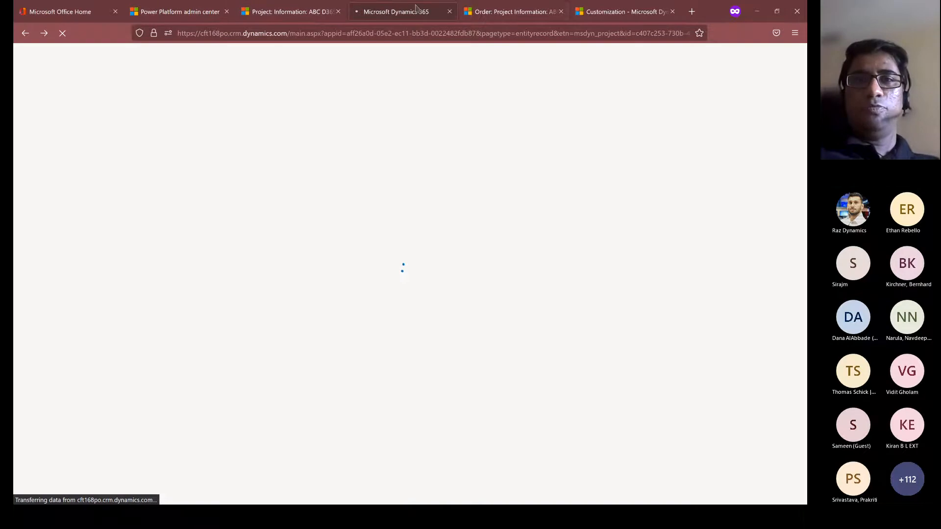
{"action": "left_click", "coordinate": [513, 17]}
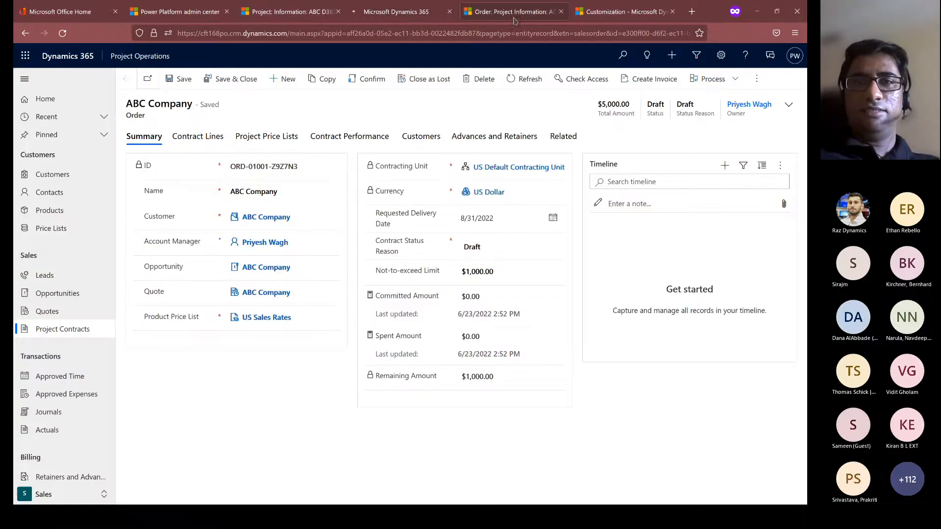
{"action": "left_click", "coordinate": [402, 19]}
{"action": "left_click", "coordinate": [291, 17]}
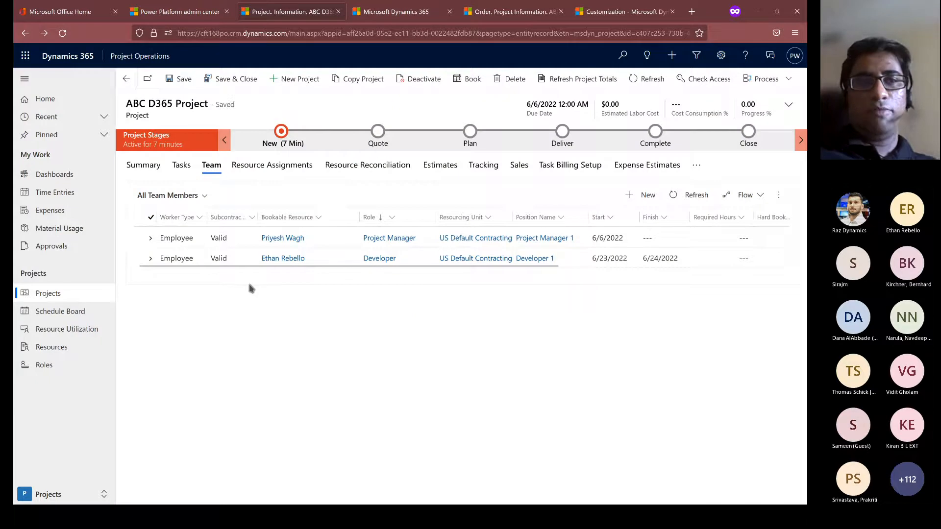
Step: Filter the Schedule Board to the newly added developer and start its date range at 6/12/2022
{"action": "left_click", "coordinate": [88, 311]}
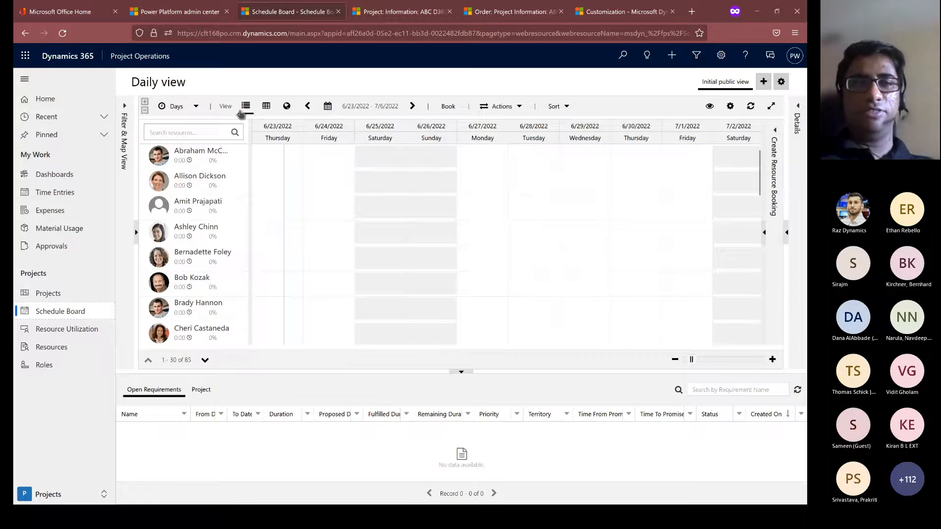
{"action": "left_click", "coordinate": [211, 132]}
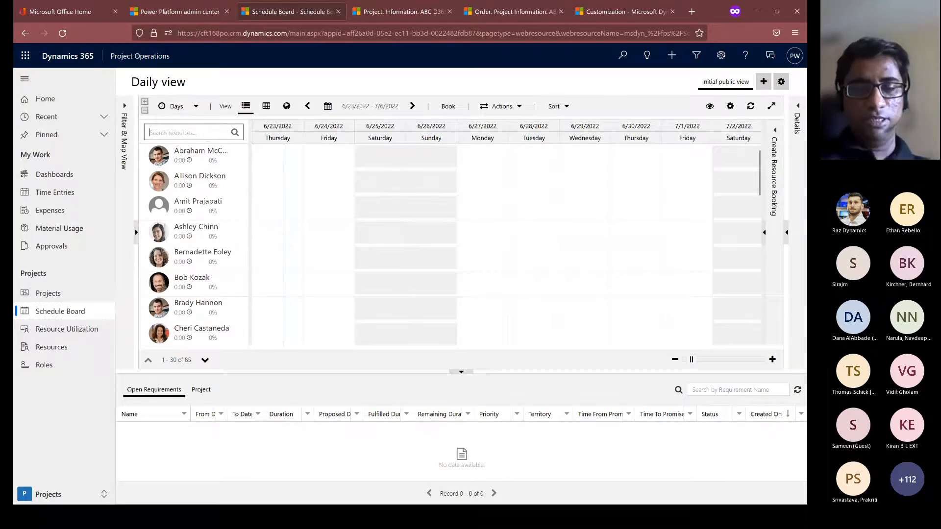
{"action": "type", "text": "eth"}
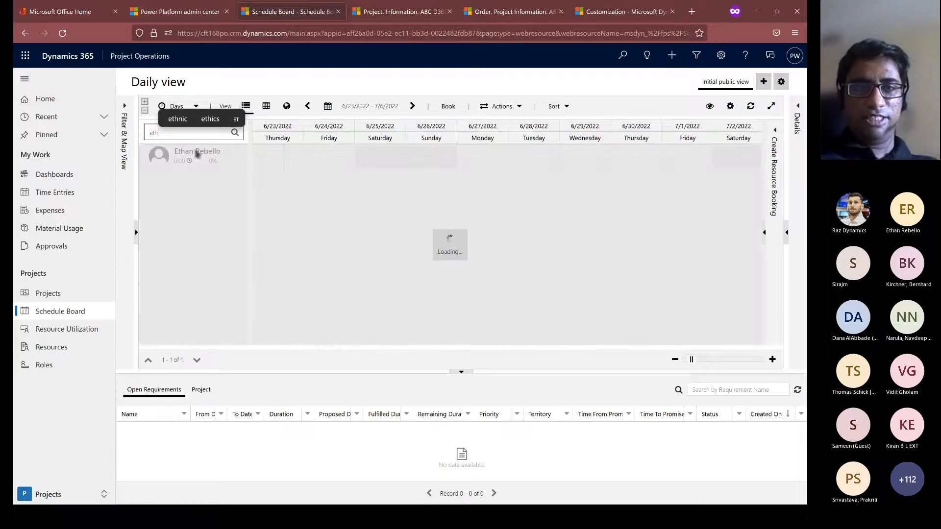
{"action": "left_click", "coordinate": [327, 106]}
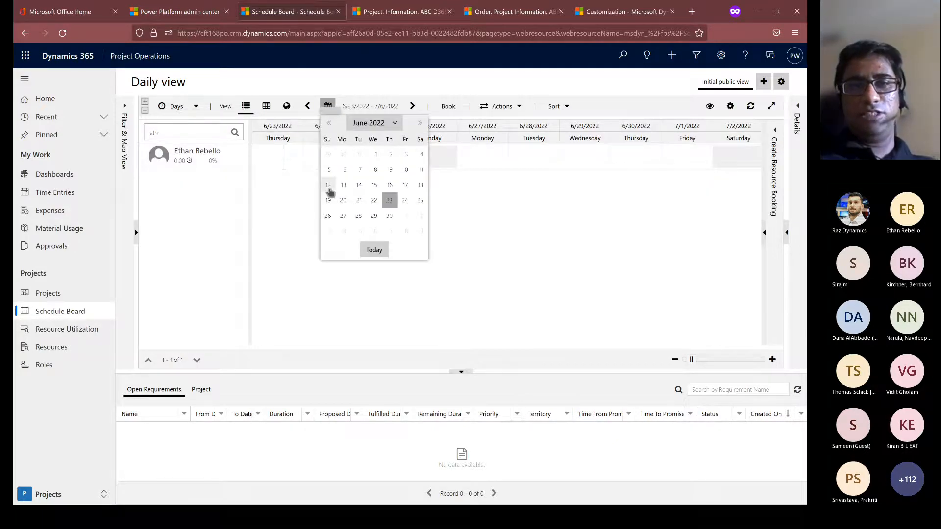
{"action": "left_click", "coordinate": [329, 189]}
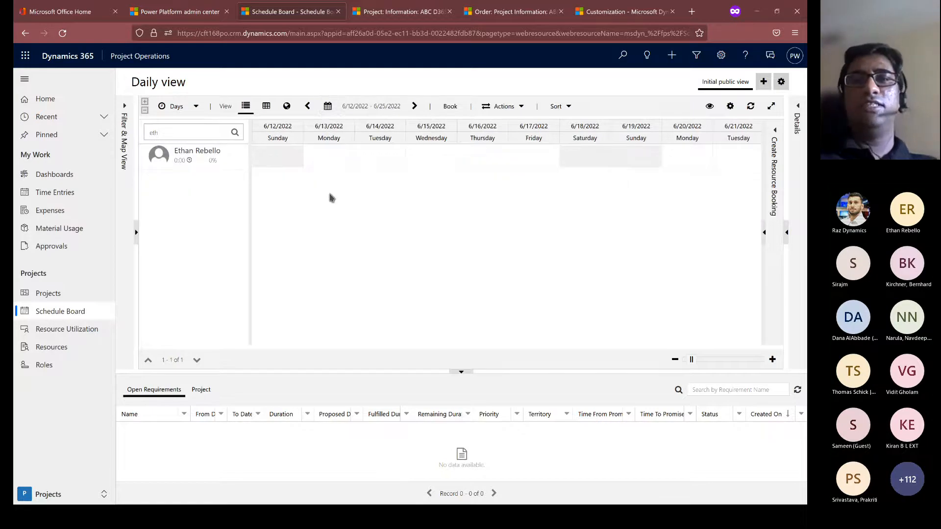
Step: Book the developer on the ABC D365 Project for 6/14/2022 with a 6-hour duration, accepting the past date
{"action": "left_click", "coordinate": [201, 390]}
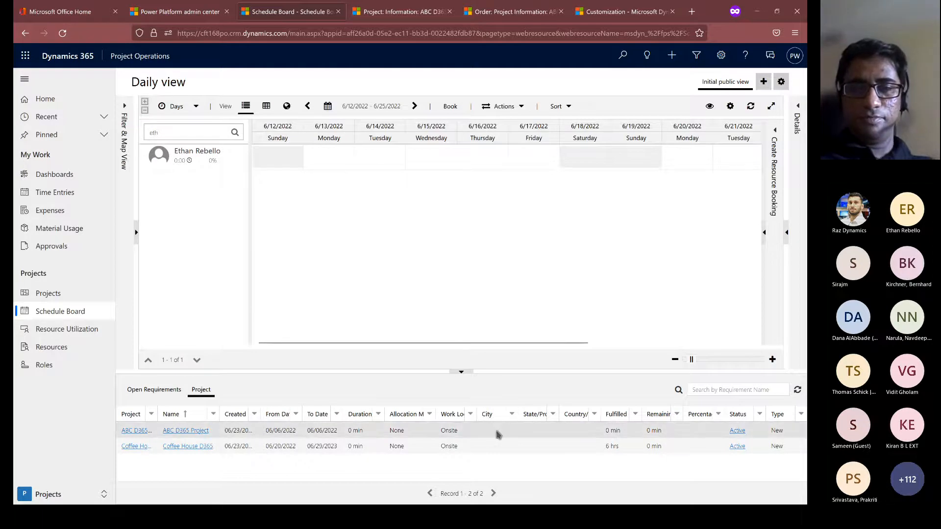
{"action": "left_click", "coordinate": [461, 431]}
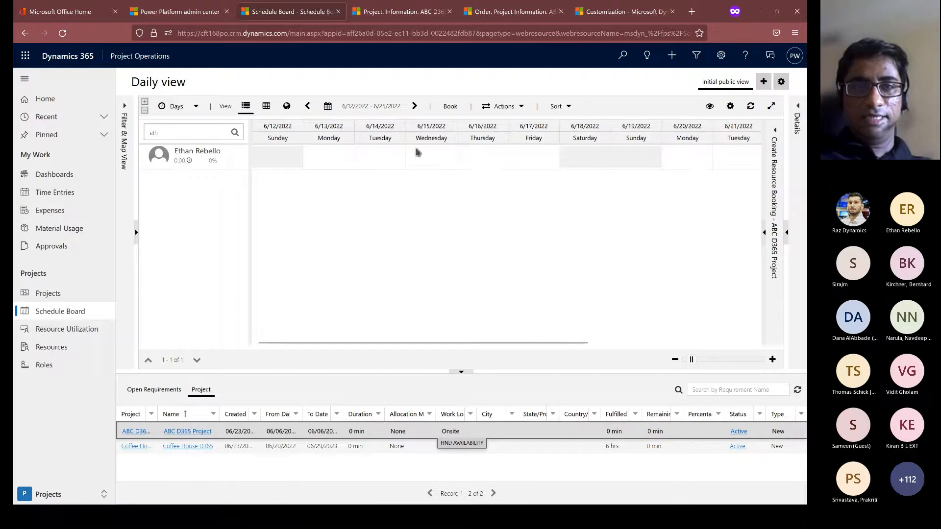
{"action": "left_click", "coordinate": [367, 159]}
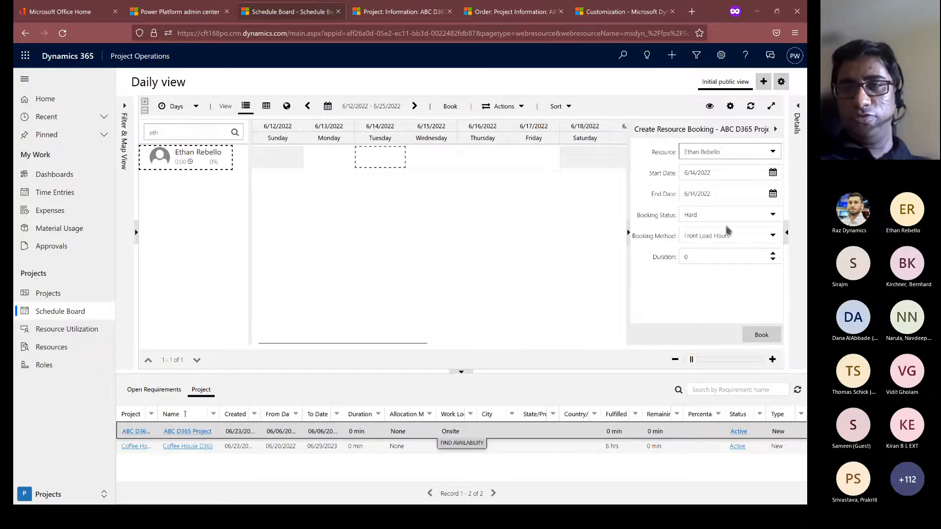
{"action": "left_click", "coordinate": [701, 256]}
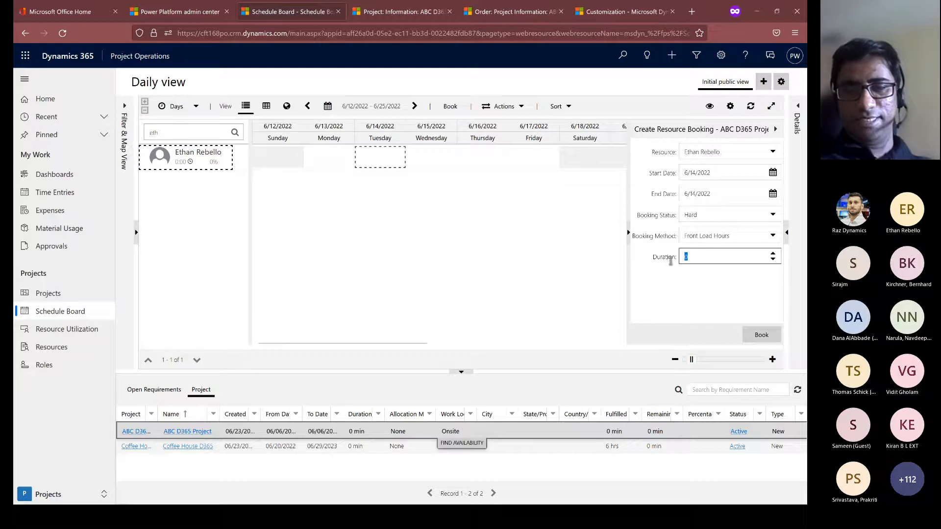
{"action": "type", "text": "6"}
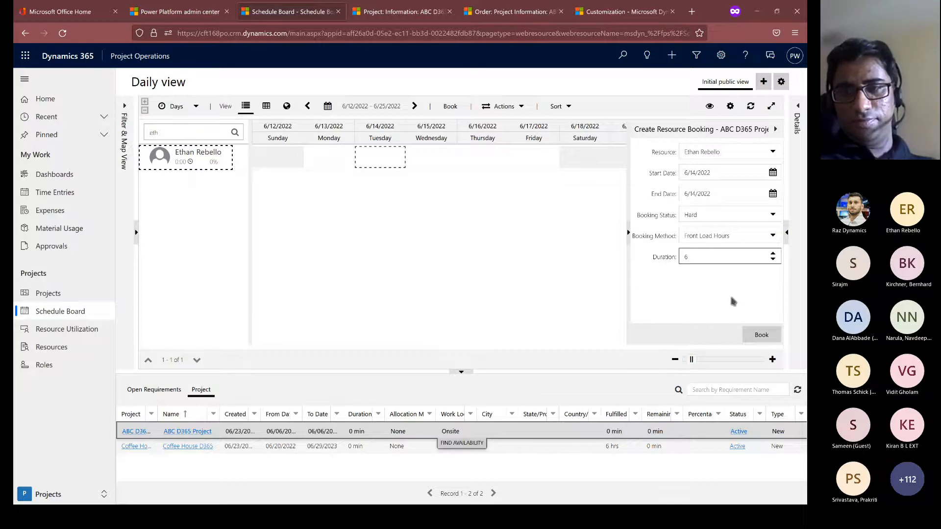
{"action": "left_click", "coordinate": [753, 341]}
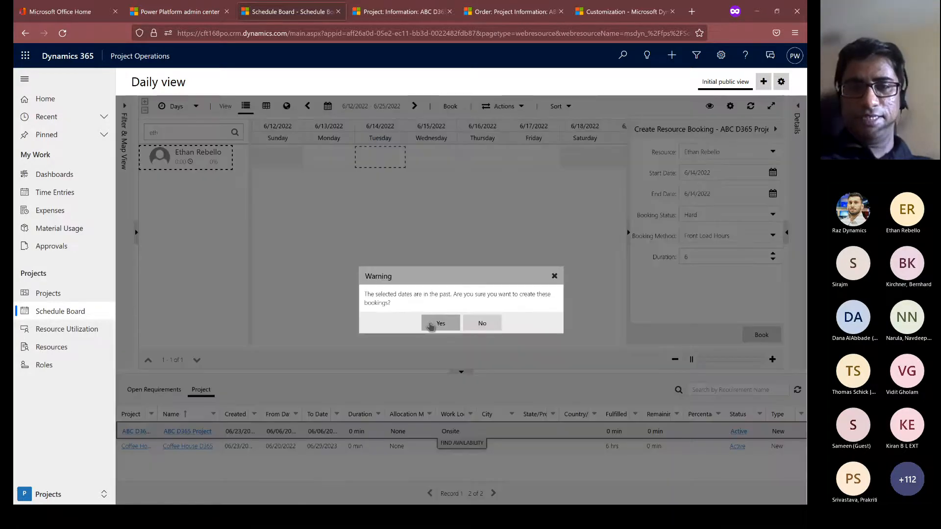
{"action": "left_click", "coordinate": [431, 326]}
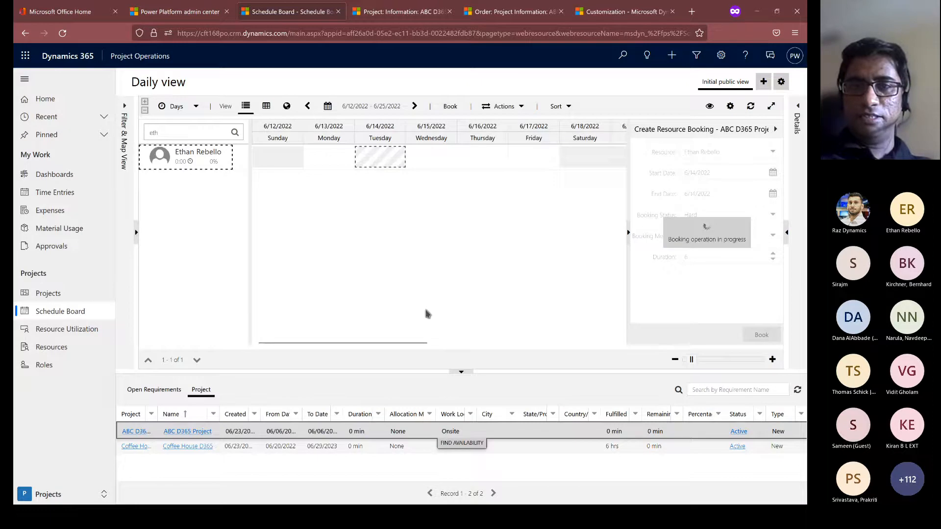
Step: Book the developer on the ABC D365 Project for 6/16/2022 with a 2-hour duration, accepting the past date
{"action": "left_click", "coordinate": [472, 165]}
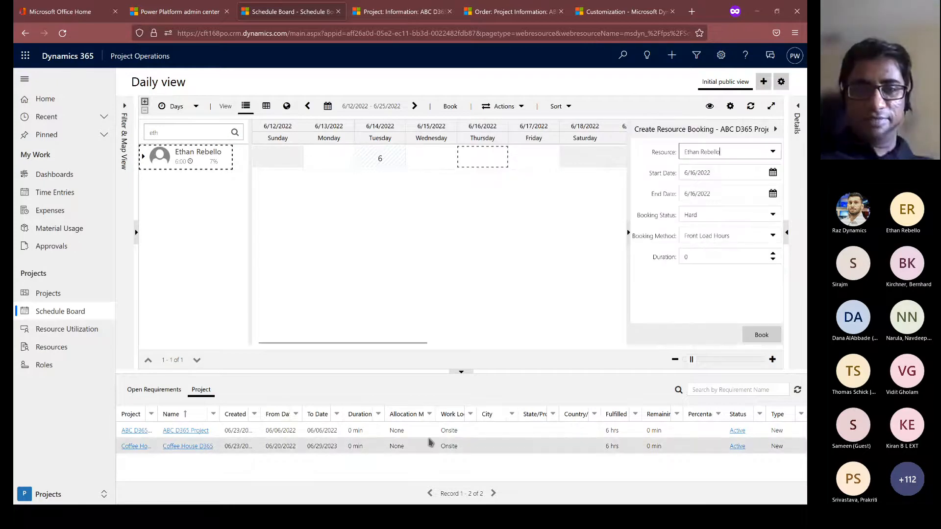
{"action": "left_click", "coordinate": [489, 433]}
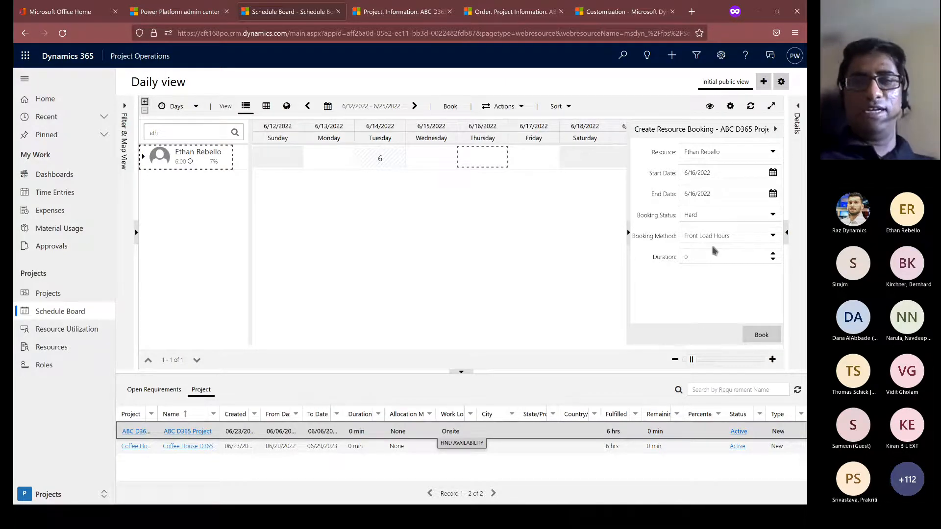
{"action": "left_click", "coordinate": [708, 257]}
{"action": "type", "text": "2"}
{"action": "left_click", "coordinate": [709, 300]}
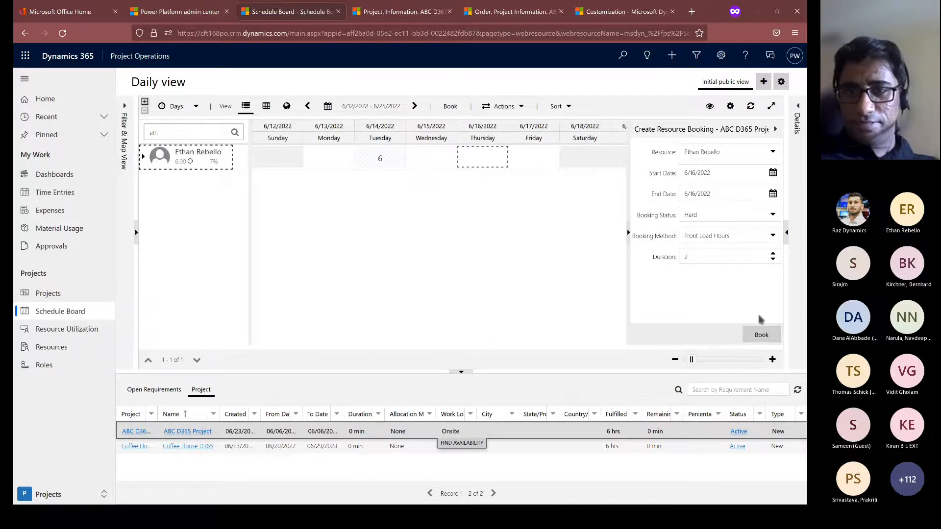
{"action": "left_click", "coordinate": [763, 338]}
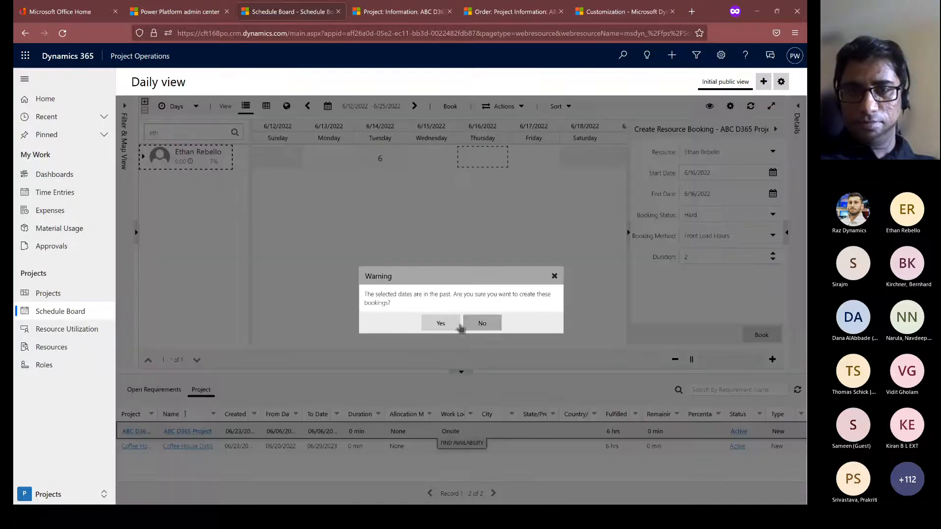
{"action": "left_click", "coordinate": [438, 322]}
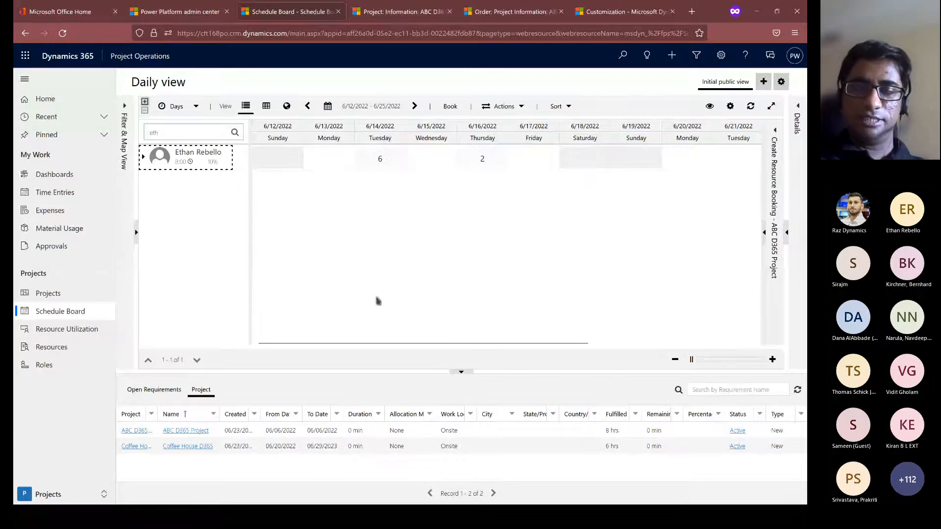
Step: Open the weekly time entries for 6/12/2022 - 6/18/2022 and view the available import sources
{"action": "left_click", "coordinate": [64, 194]}
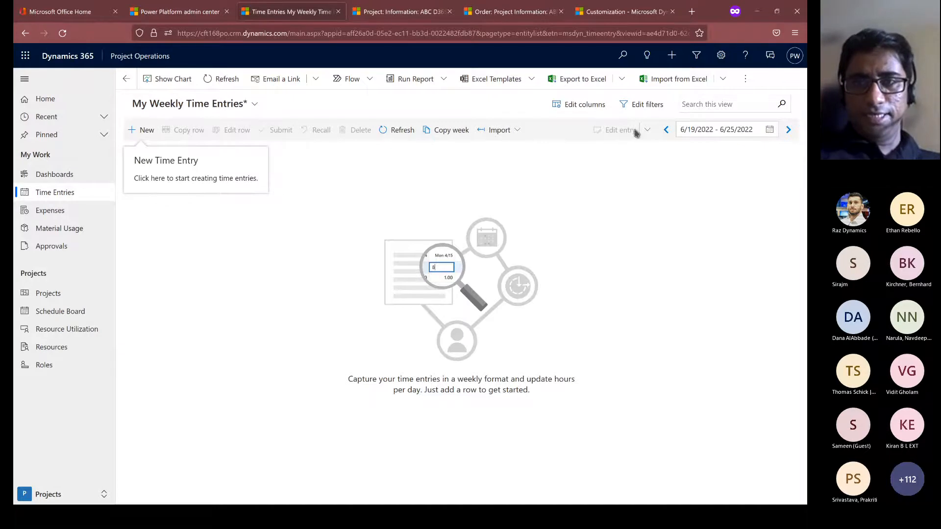
{"action": "left_click", "coordinate": [665, 130]}
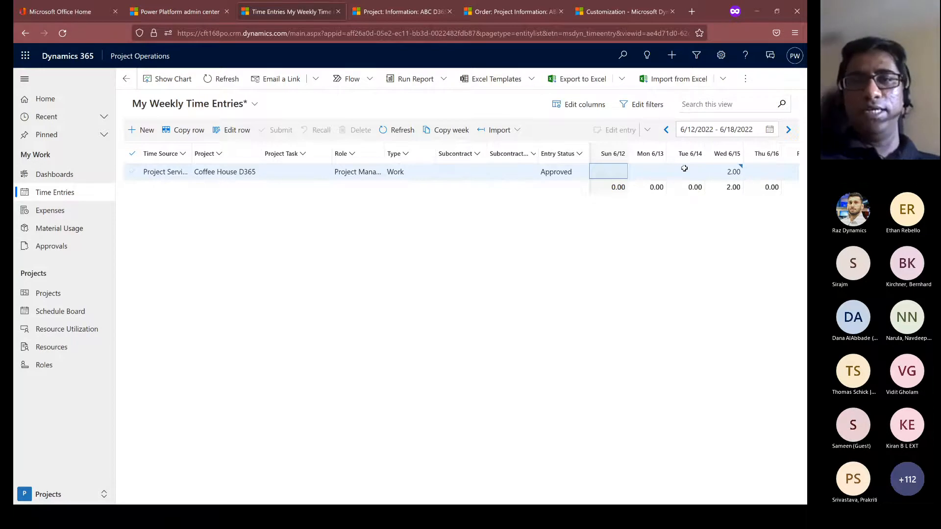
{"action": "left_click", "coordinate": [498, 130]}
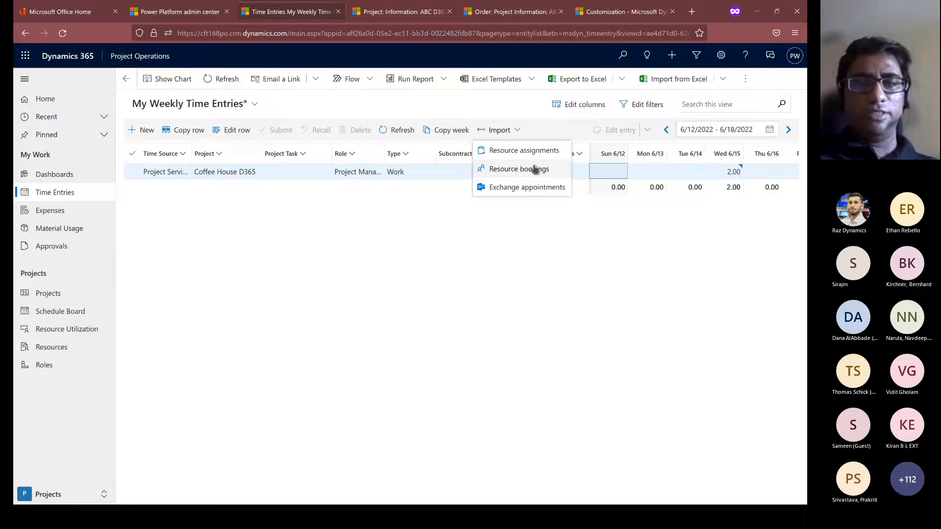
{"action": "left_click", "coordinate": [548, 273]}
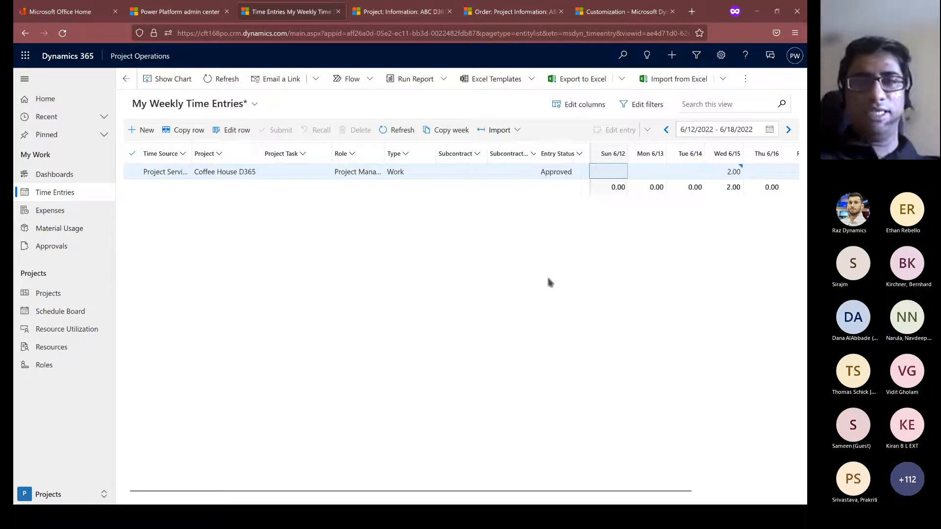
Step: Start a new time entry for 6/14/2022 with a duration of 2 hours on the ABC D365 Project
{"action": "left_click", "coordinate": [679, 169]}
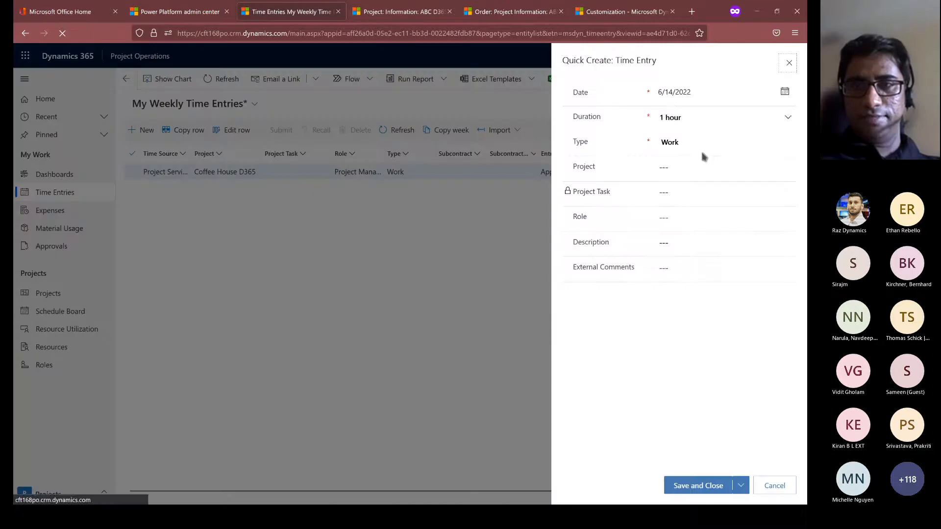
{"action": "left_click_drag", "start_coordinate": [664, 118], "coordinate": [658, 119]}
{"action": "type", "text": "2"}
{"action": "left_click", "coordinate": [673, 135]}
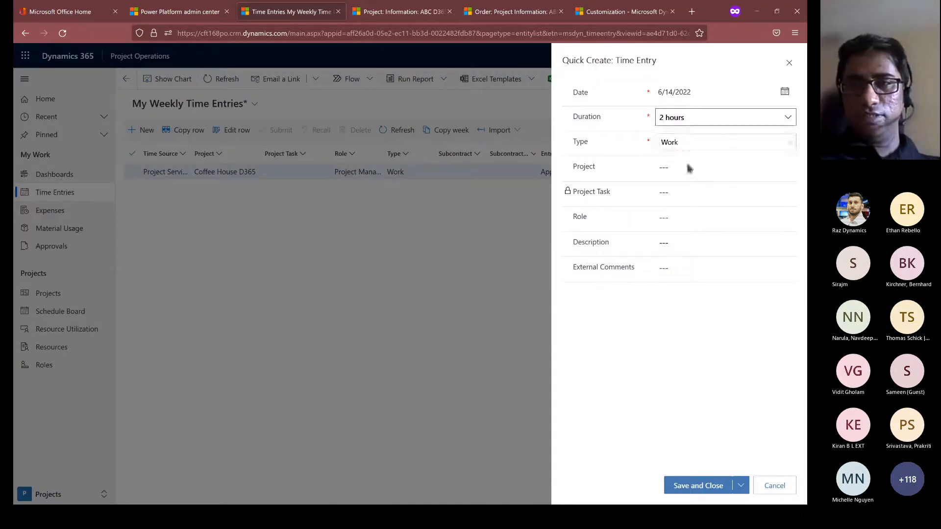
{"action": "left_click", "coordinate": [687, 167]}
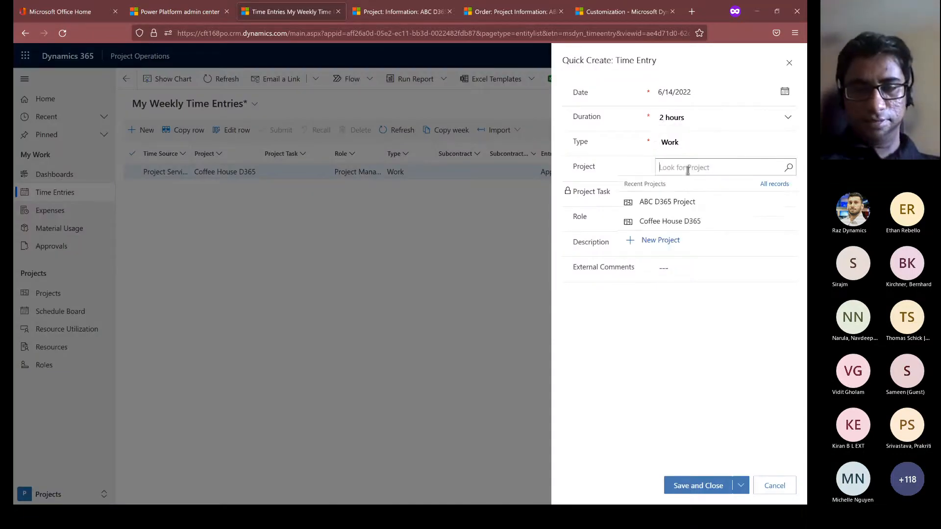
{"action": "left_click", "coordinate": [677, 201]}
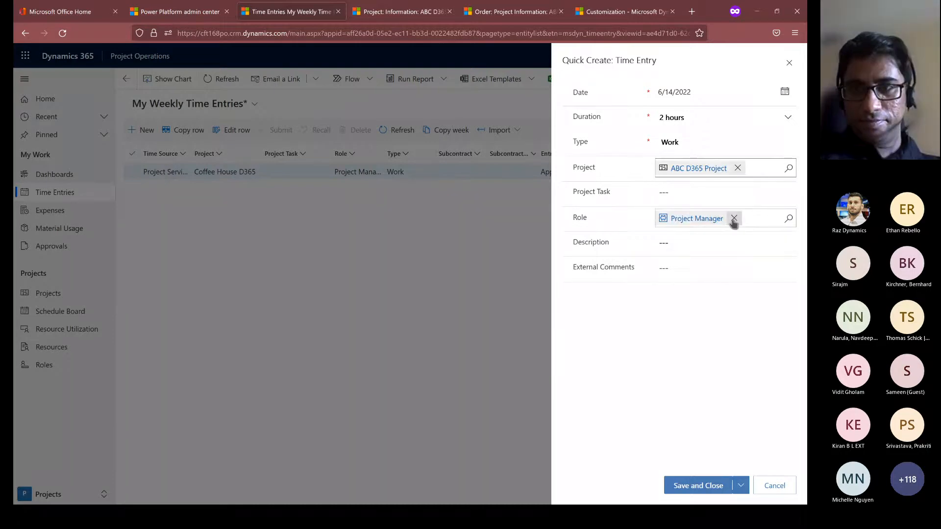
Step: Enter "Initial Meetings with the stakeholders" as the entry's description and external comments, and save the time entry
{"action": "left_click", "coordinate": [721, 239]}
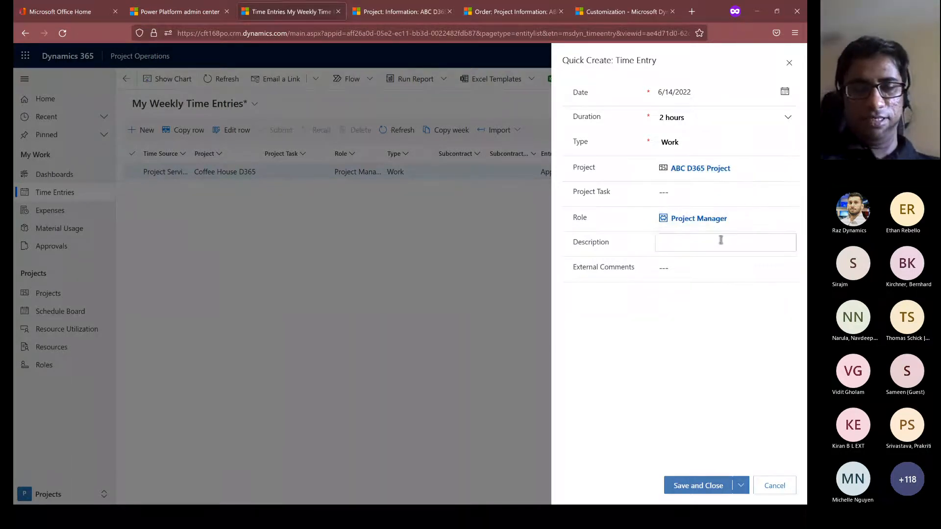
{"action": "type", "text": "Initial Meetings with the stakeholders"}
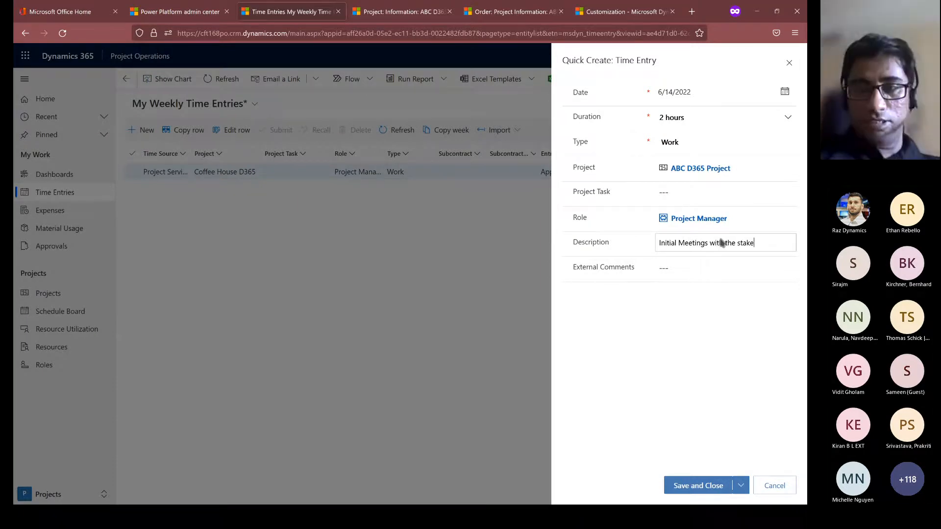
{"action": "key", "text": "Tab"}
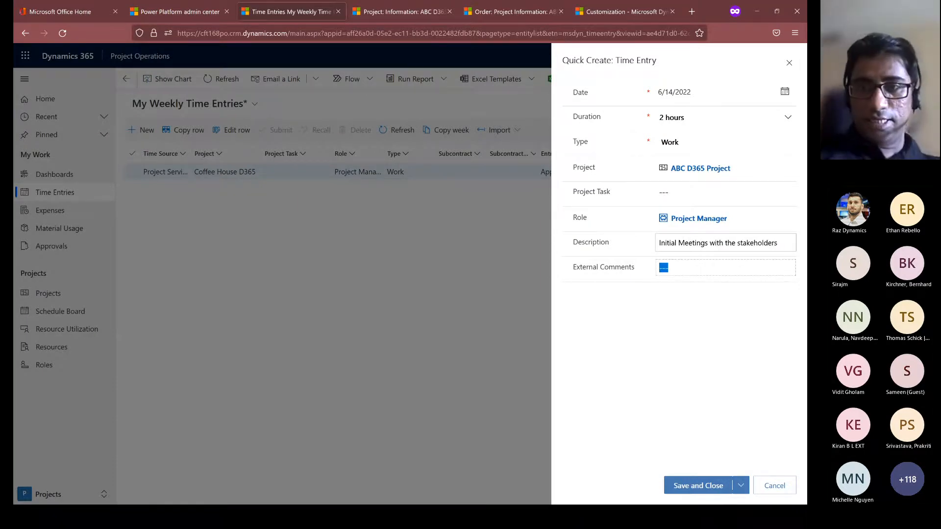
{"action": "type", "text": "Initial Meetings with the stakeholders"}
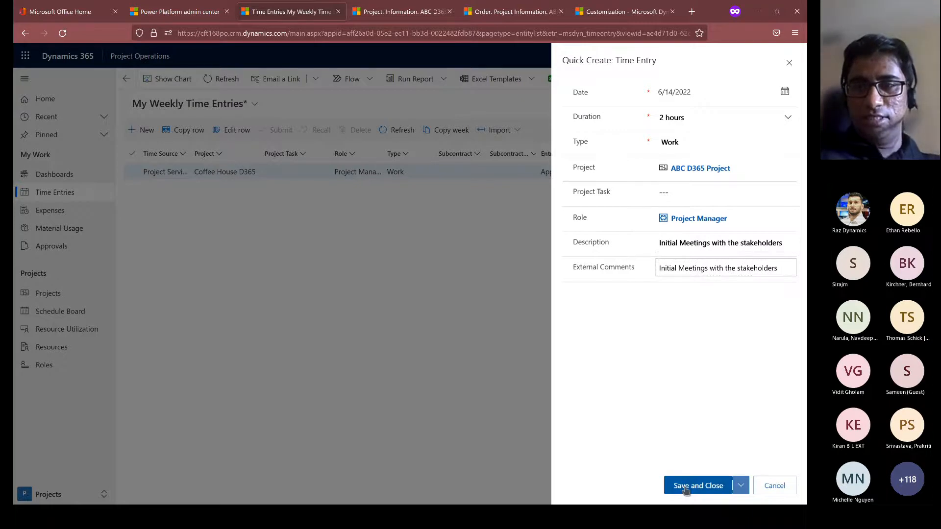
{"action": "left_click", "coordinate": [686, 491]}
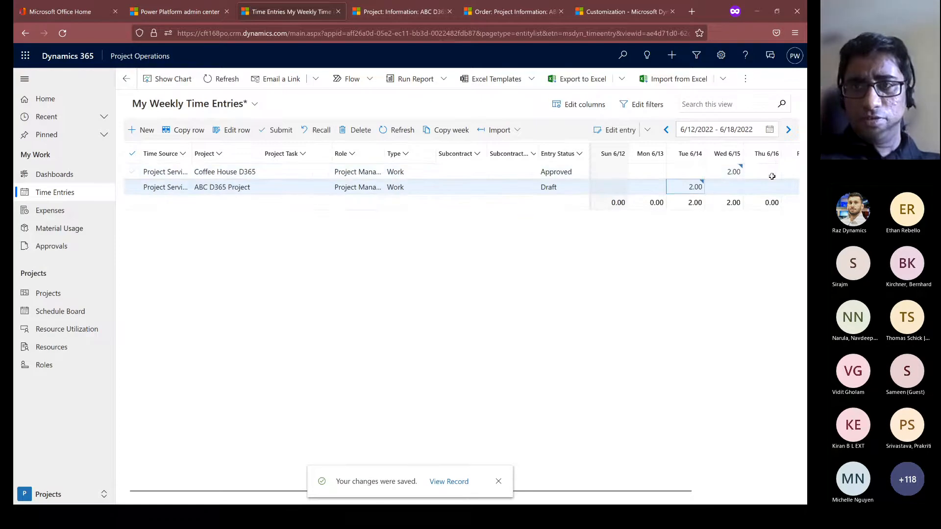
Step: Start a new time entry for 6/16/2022 with a duration of 6 hours on the ABC D365 Project
{"action": "left_click", "coordinate": [758, 190]}
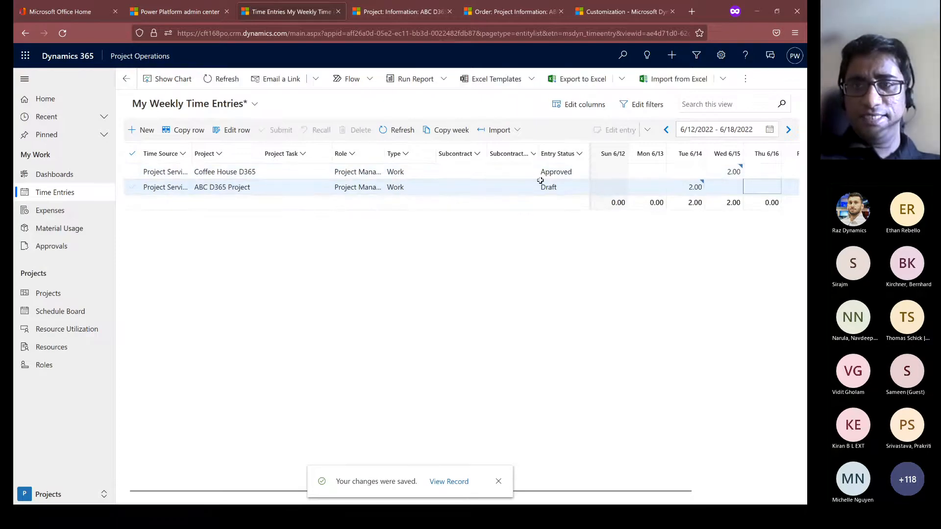
{"action": "left_click", "coordinate": [135, 131]}
{"action": "left_click", "coordinate": [673, 118]}
{"action": "type", "text": "6 hour"}
{"action": "left_click", "coordinate": [690, 134]}
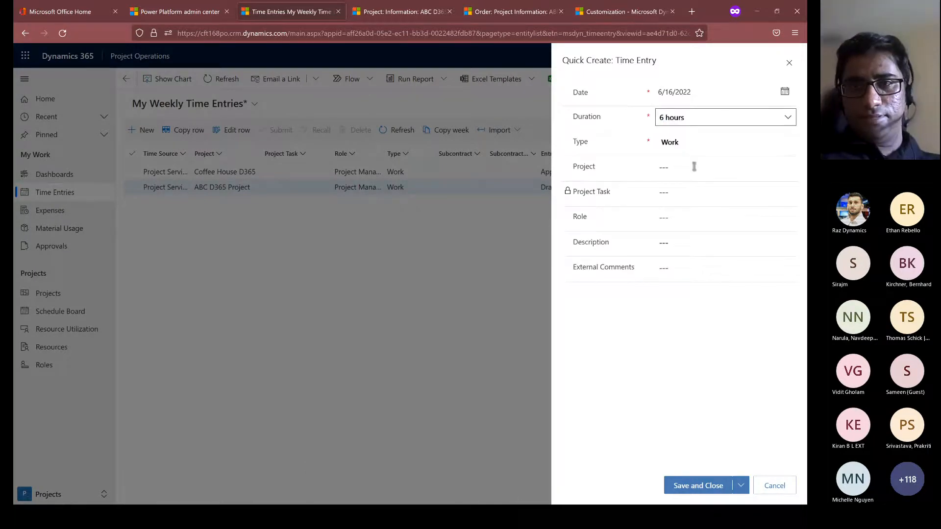
{"action": "left_click", "coordinate": [668, 167]}
{"action": "type", "text": "abc"}
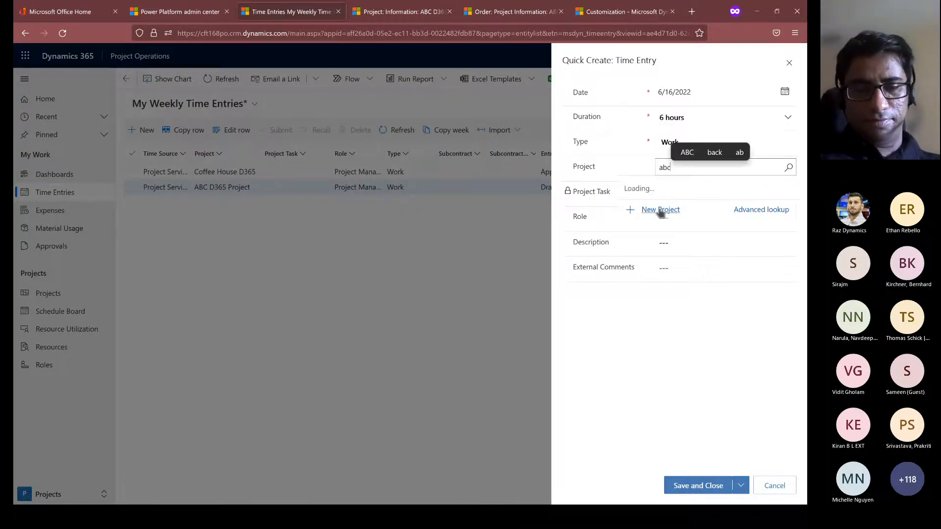
{"action": "left_click", "coordinate": [683, 210]}
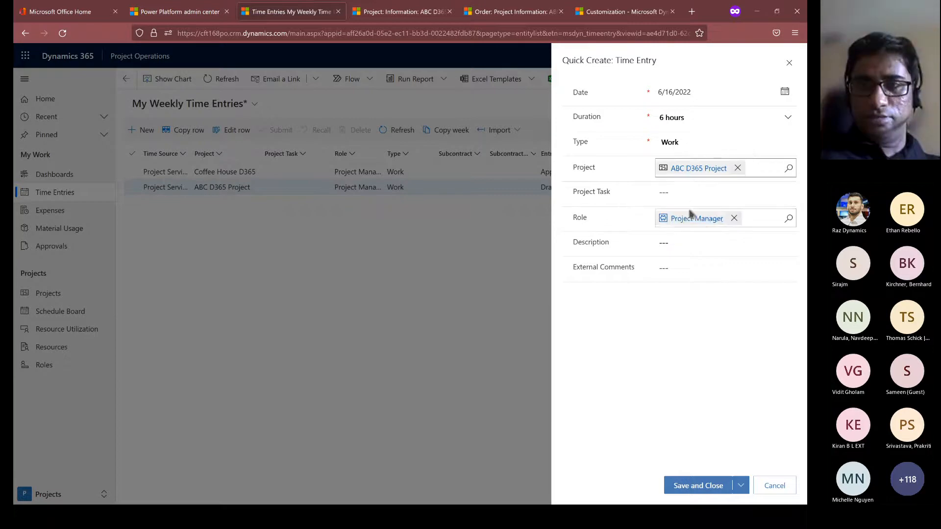
Step: Set the description to "2 - Initial Meetings with the stakeholders" and external comments to "2- Initial Meetings with the stakeholders", and save the entry
{"action": "left_click", "coordinate": [700, 244]}
{"action": "type", "text": "Initial Meetings with the stakeholders"}
{"action": "left_click", "coordinate": [697, 267]}
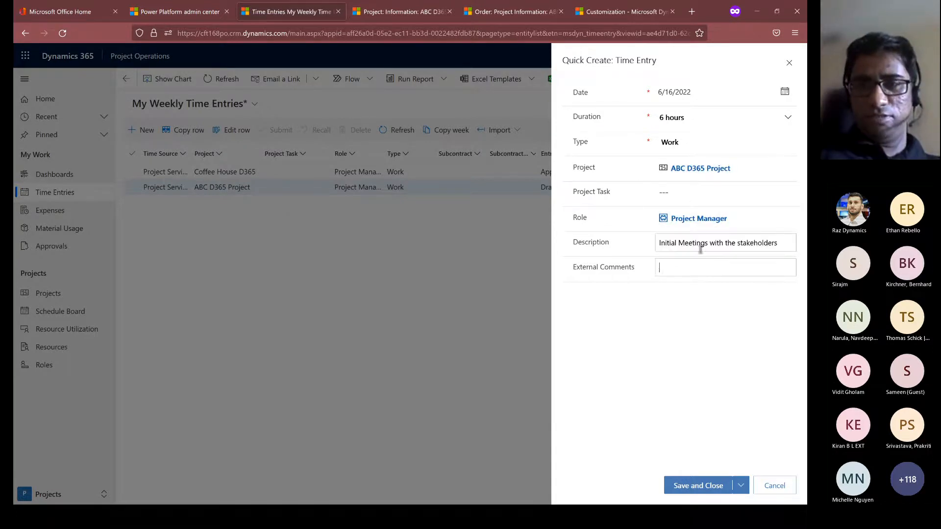
{"action": "type", "text": "Initial Meetings with the stakeholders"}
{"action": "left_click", "coordinate": [661, 245]}
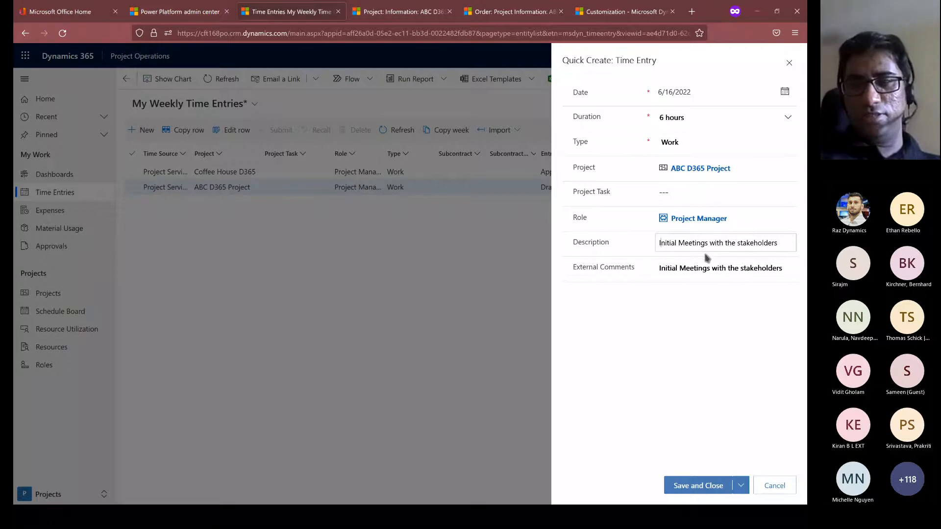
{"action": "type", "text": "2 -"}
{"action": "left_click", "coordinate": [660, 269]}
{"action": "type", "text": "2-"}
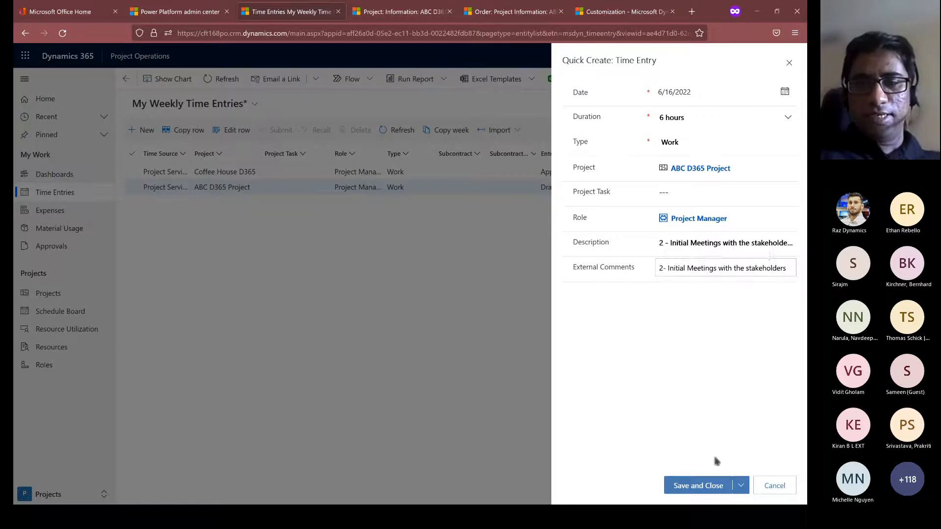
{"action": "left_click", "coordinate": [698, 485]}
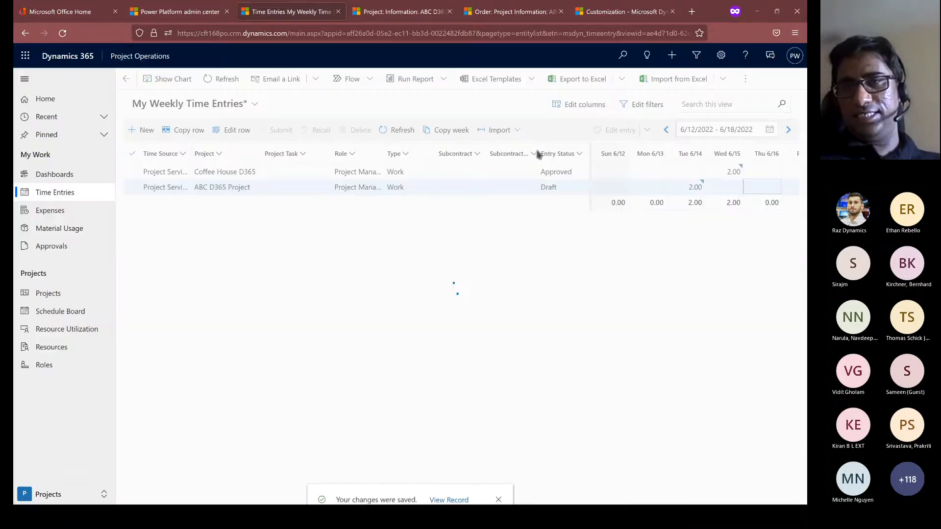
Step: Submit the 6-hour ABC D365 Project time entry for 6/16/2022
{"action": "left_click", "coordinate": [699, 188]}
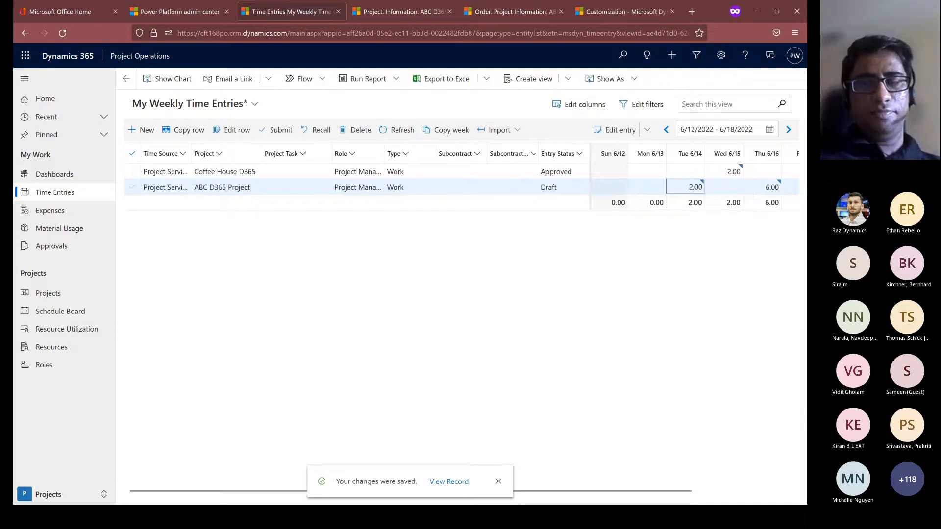
{"action": "left_click", "coordinate": [763, 187]}
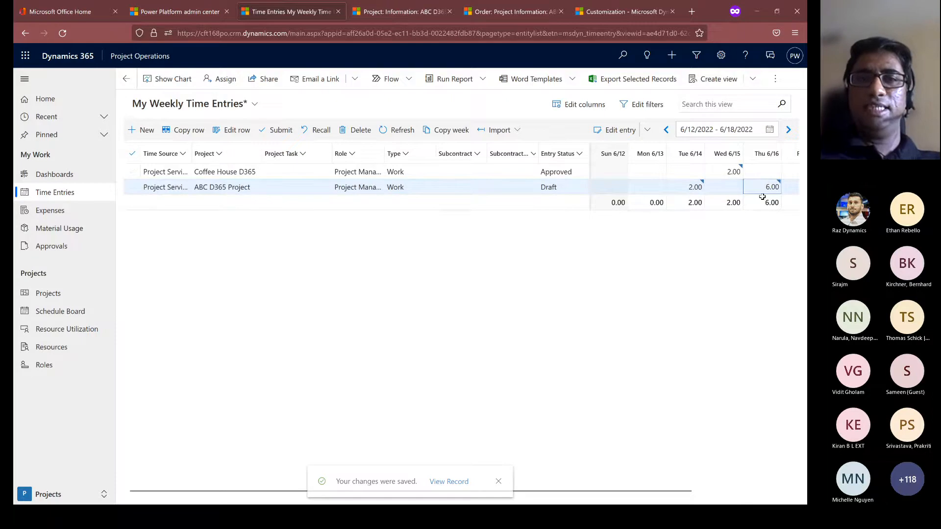
{"action": "left_click", "coordinate": [281, 131]}
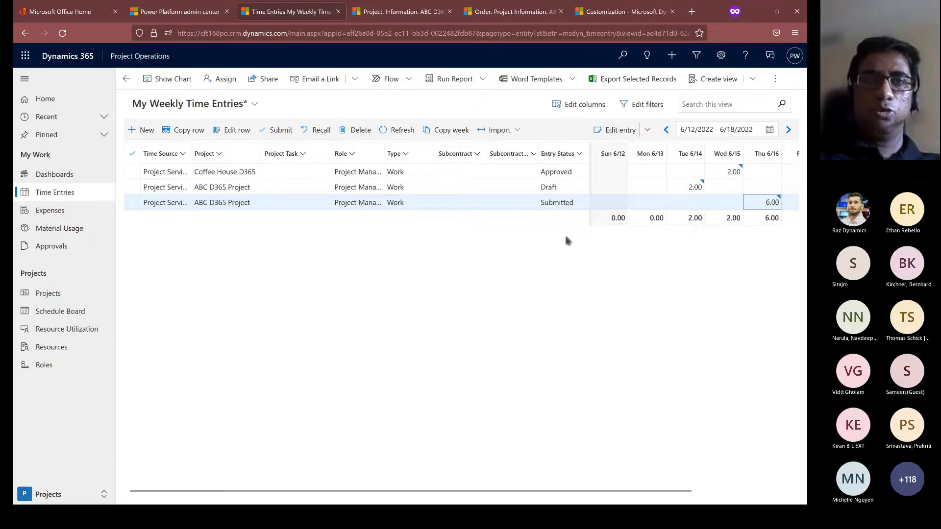
Step: Open the time entries awaiting approval and examine the 6/16/2022 entry's Not-to-exceed Validation Status, widening that column
{"action": "left_click", "coordinate": [90, 250]}
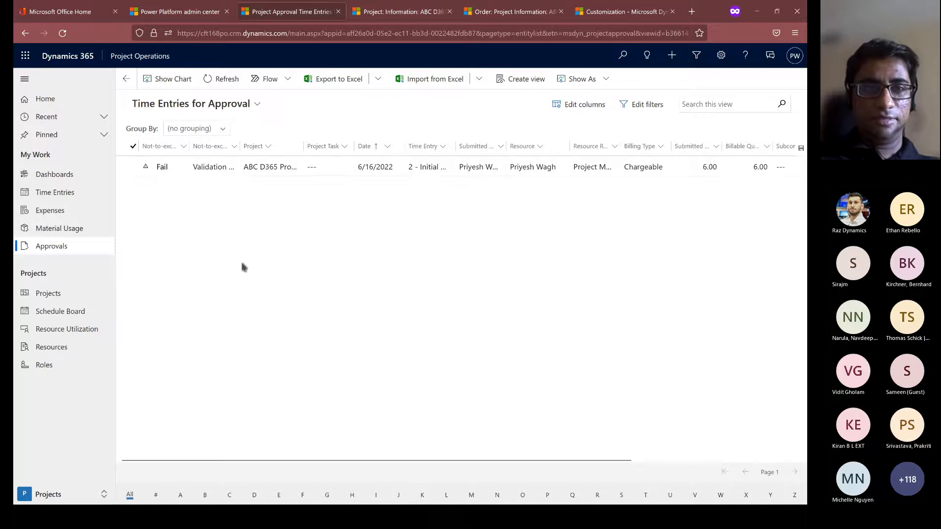
{"action": "left_click_drag", "start_coordinate": [265, 462], "coordinate": [150, 365]}
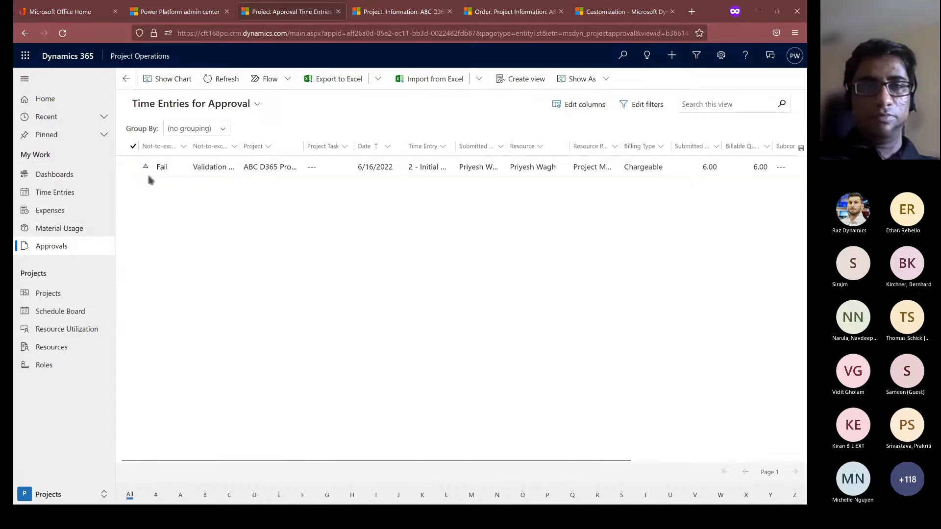
{"action": "left_click_drag", "start_coordinate": [190, 149], "coordinate": [256, 148]}
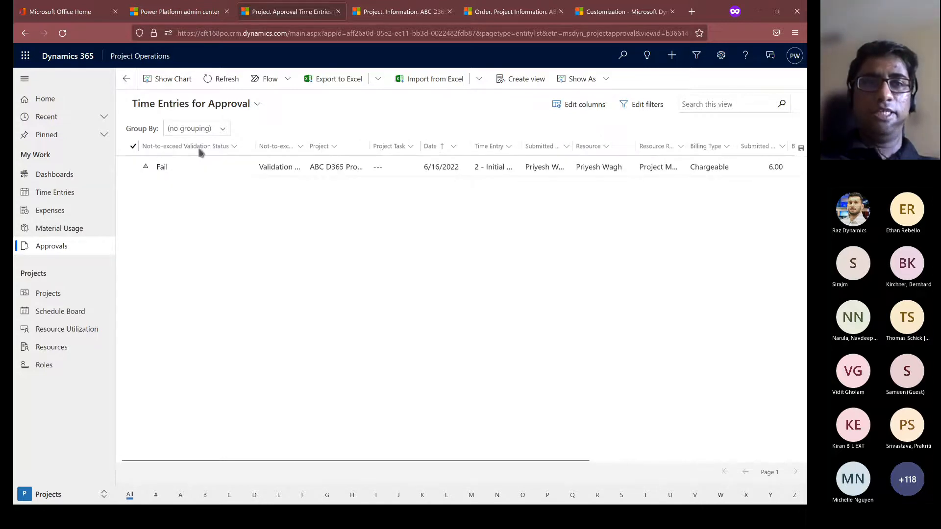
{"action": "left_click", "coordinate": [212, 172]}
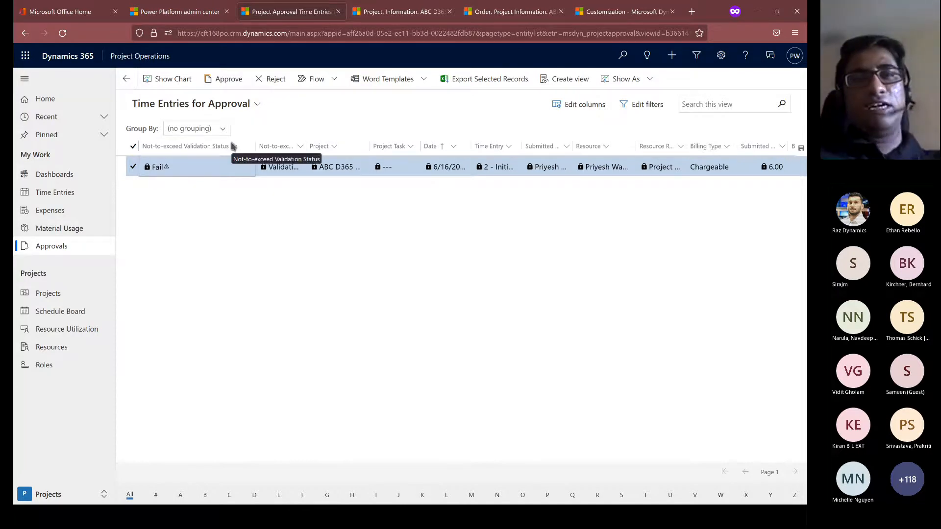
{"action": "left_click", "coordinate": [133, 168]}
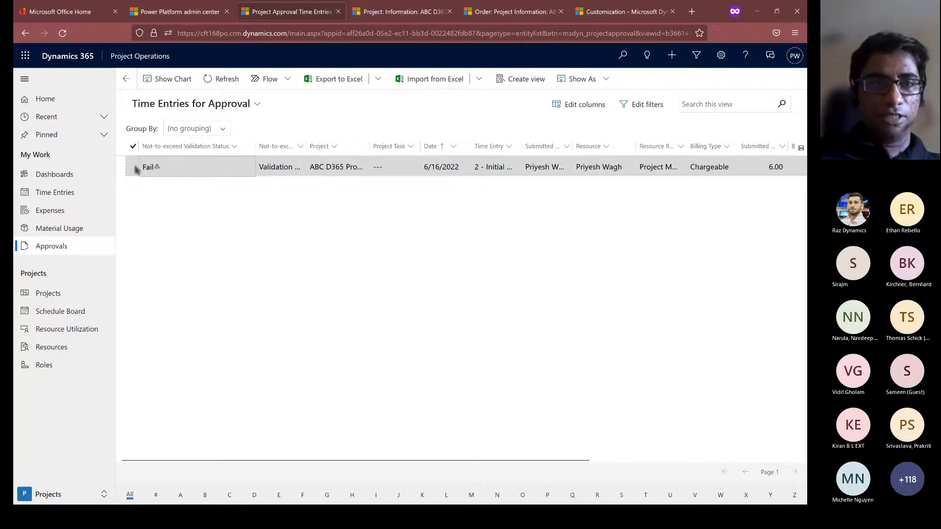
Step: Return to the weekly time entries and submit the 2-hour ABC D365 Project entry for 6/14/2022
{"action": "left_click", "coordinate": [57, 194]}
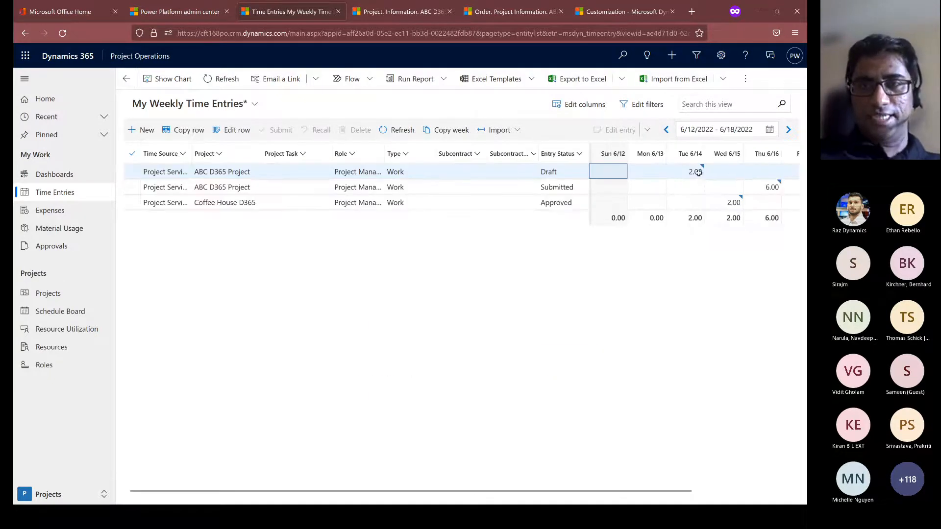
{"action": "left_click", "coordinate": [699, 173]}
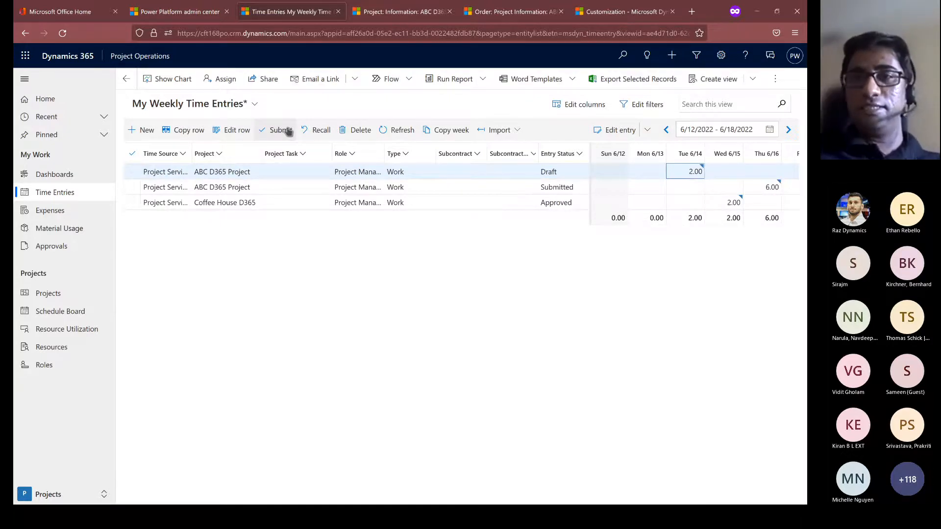
{"action": "left_click", "coordinate": [288, 131]}
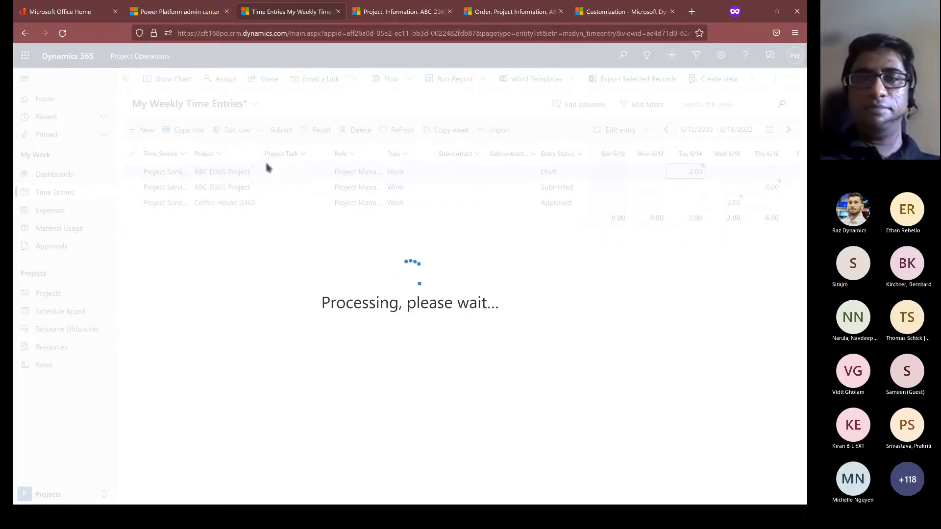
Step: Approve the 6/14/2022 time entry of 2 hours from the pending approvals and acknowledge the result
{"action": "left_click", "coordinate": [77, 248]}
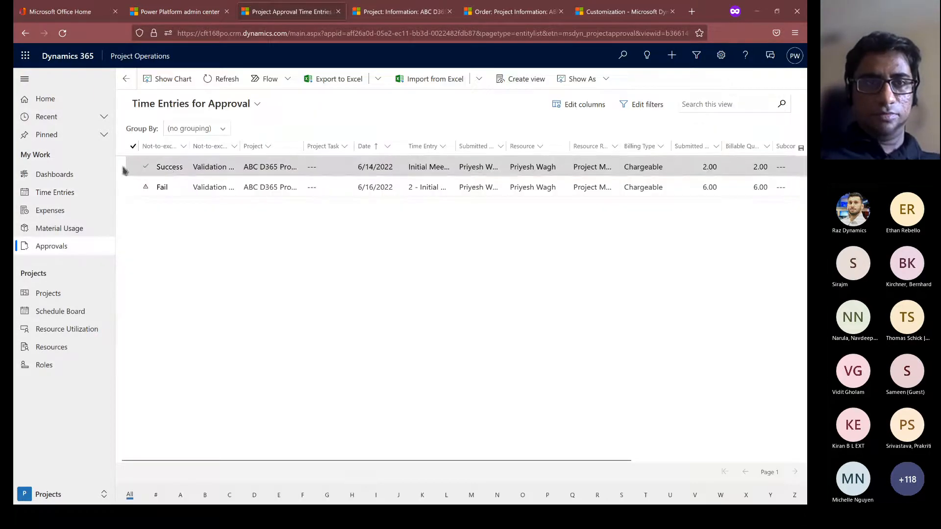
{"action": "left_click", "coordinate": [168, 170]}
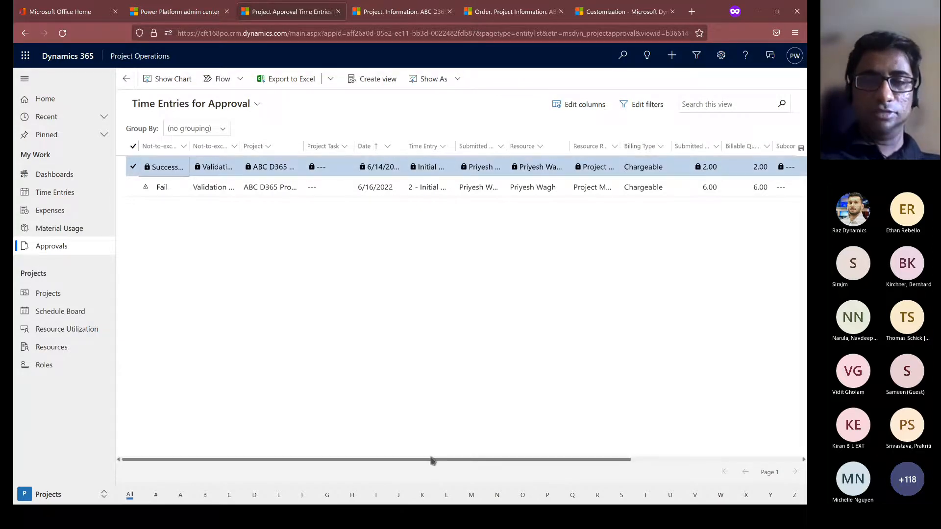
{"action": "left_click_drag", "start_coordinate": [433, 461], "coordinate": [351, 470]}
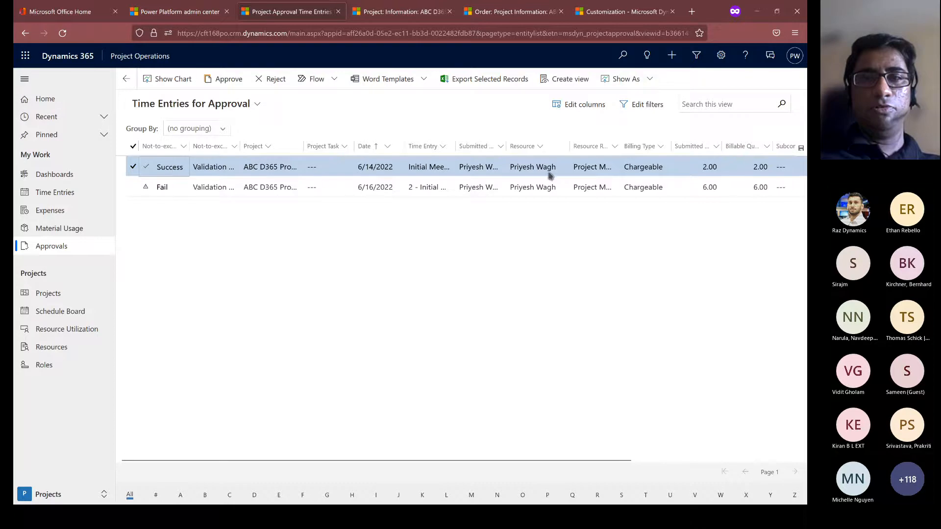
{"action": "left_click_drag", "start_coordinate": [337, 461], "coordinate": [31, 363]}
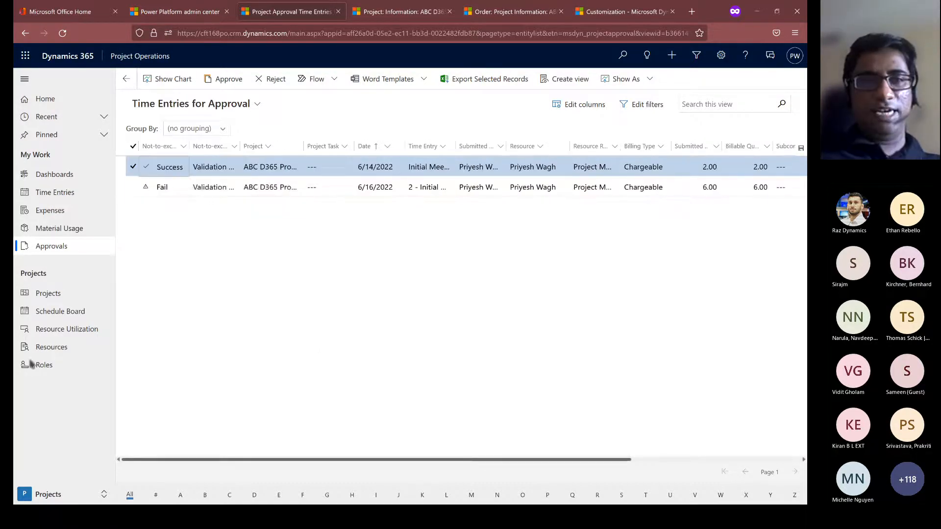
{"action": "left_click", "coordinate": [217, 95]}
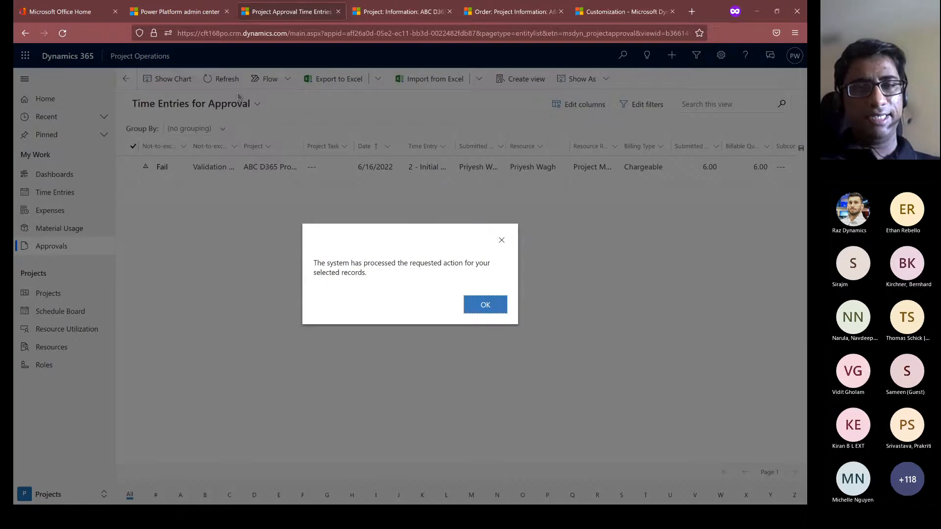
{"action": "left_click", "coordinate": [498, 310]}
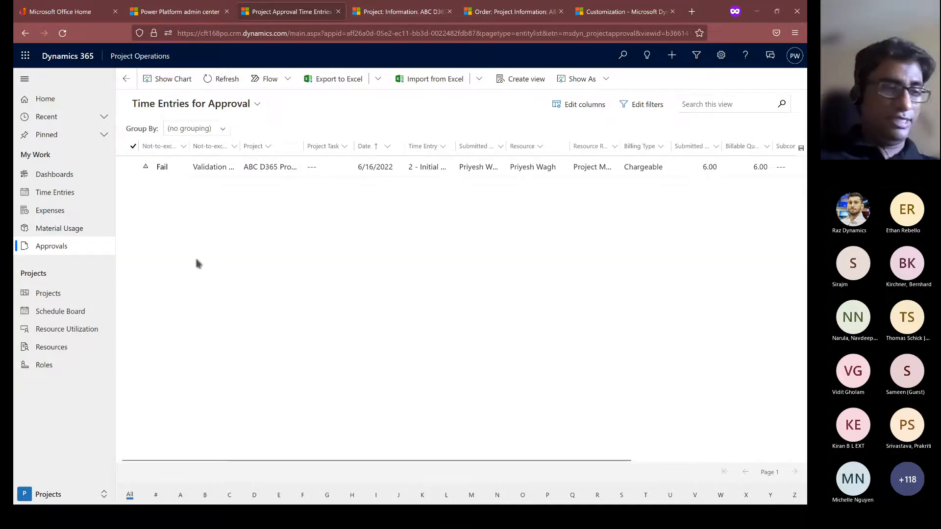
Step: Open the ABC D365 Project's actuals and review the quantity, price and amount of the cost and unbilled sales lines
{"action": "left_click", "coordinate": [395, 17]}
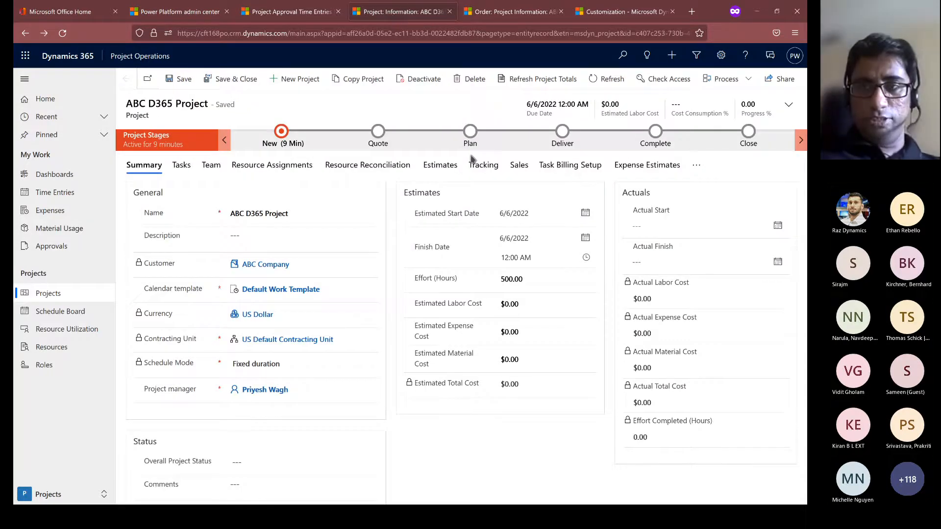
{"action": "left_click", "coordinate": [695, 164]}
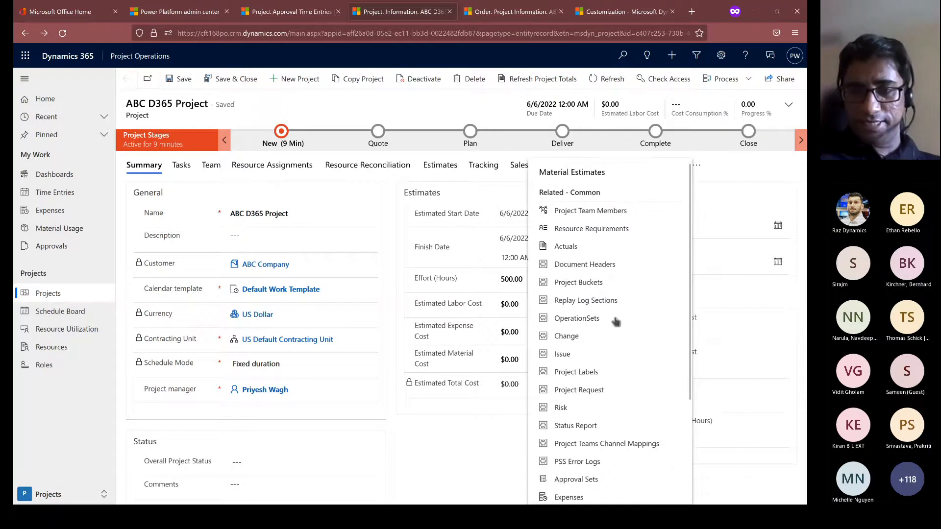
{"action": "left_click", "coordinate": [577, 248]}
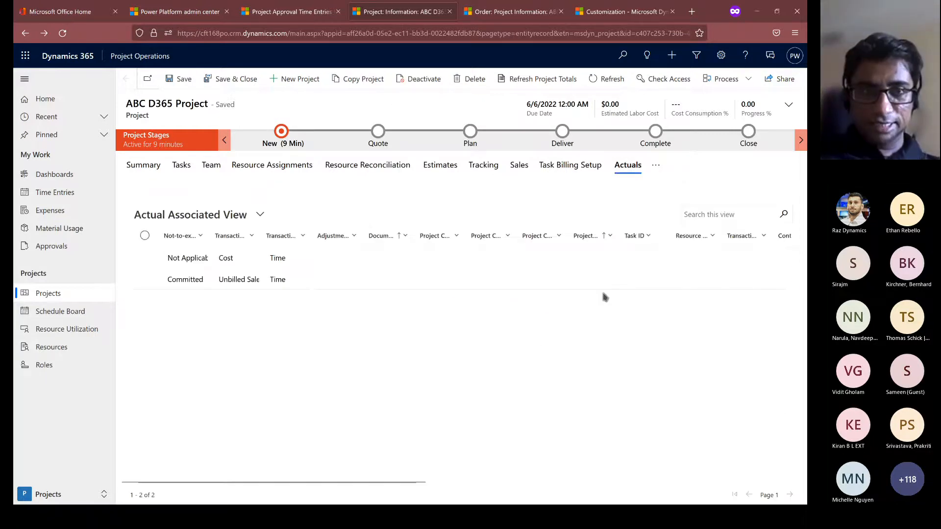
{"action": "left_click_drag", "start_coordinate": [336, 483], "coordinate": [729, 489]}
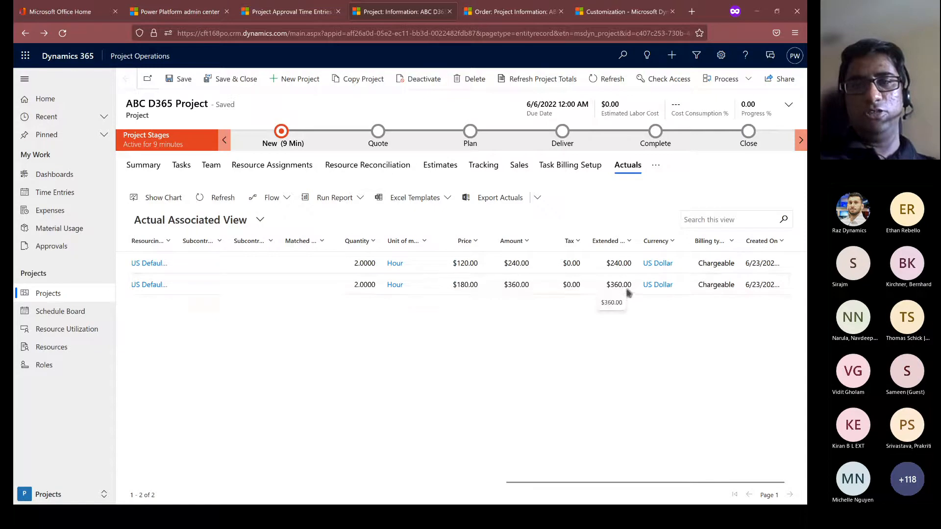
{"action": "left_click_drag", "start_coordinate": [677, 483], "coordinate": [196, 475]}
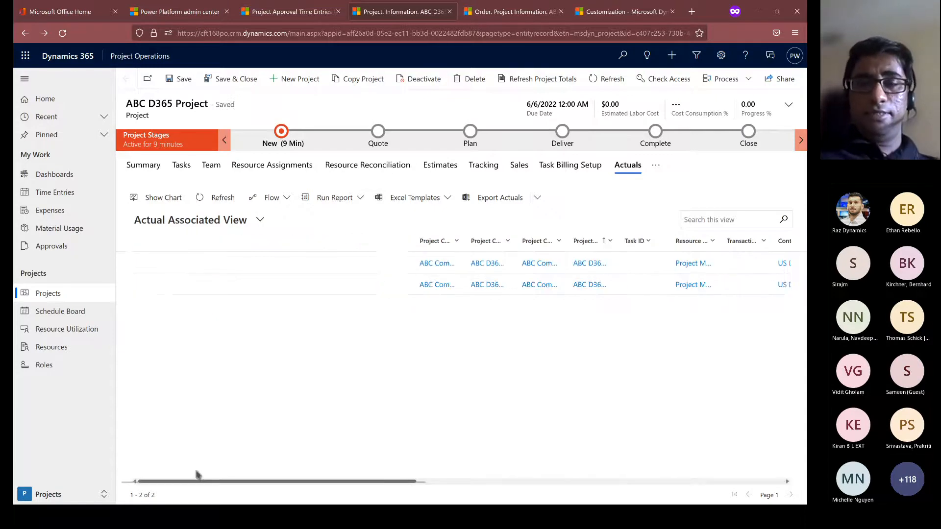
Step: Approve the 6/16/2022 time entry of 6 hours despite its failed not-to-exceed validation, and acknowledge the result
{"action": "left_click", "coordinate": [290, 12]}
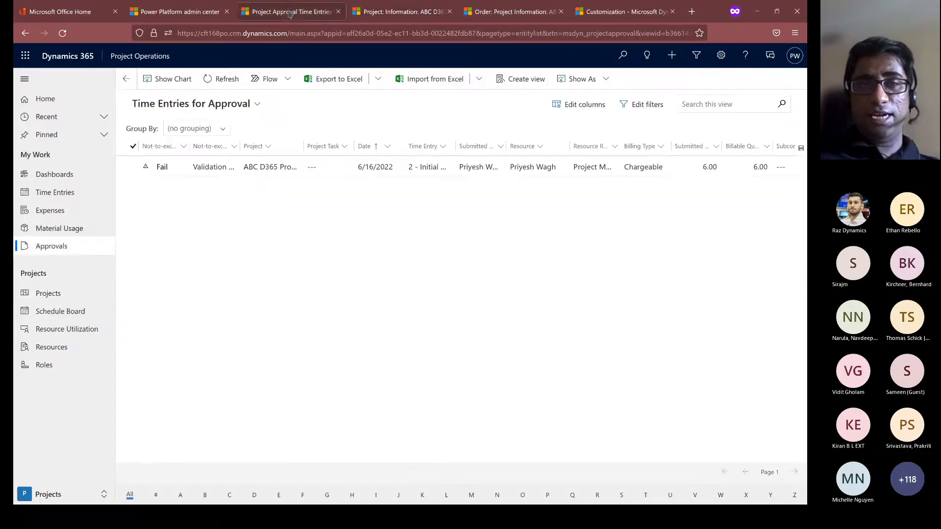
{"action": "left_click", "coordinate": [128, 167]}
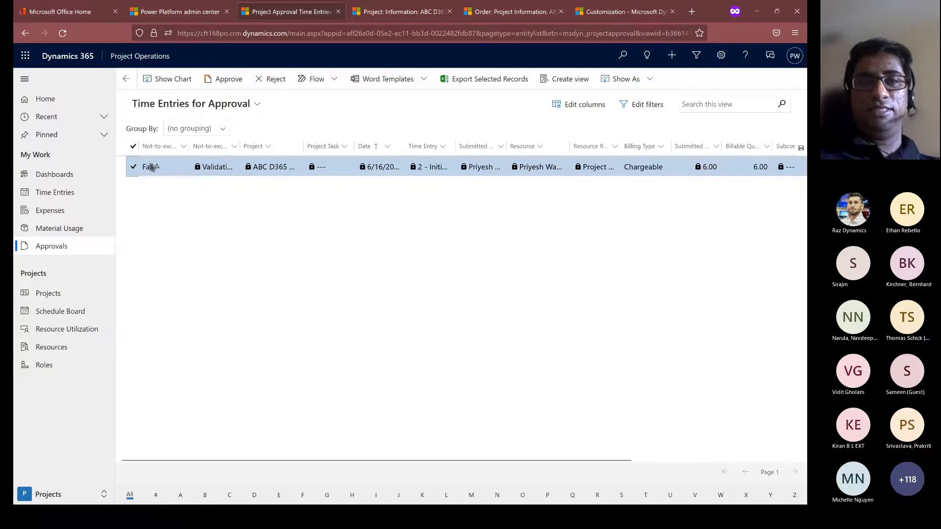
{"action": "left_click", "coordinate": [224, 80]}
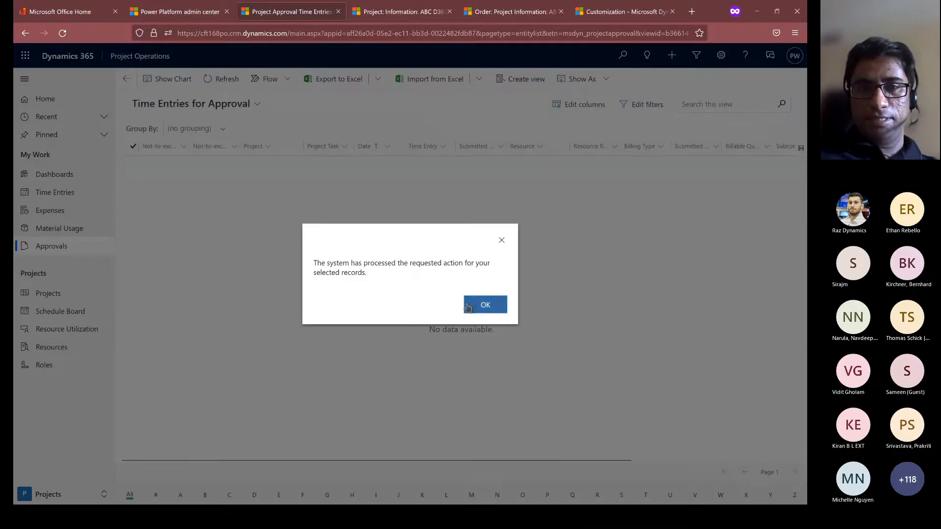
{"action": "left_click", "coordinate": [471, 312]}
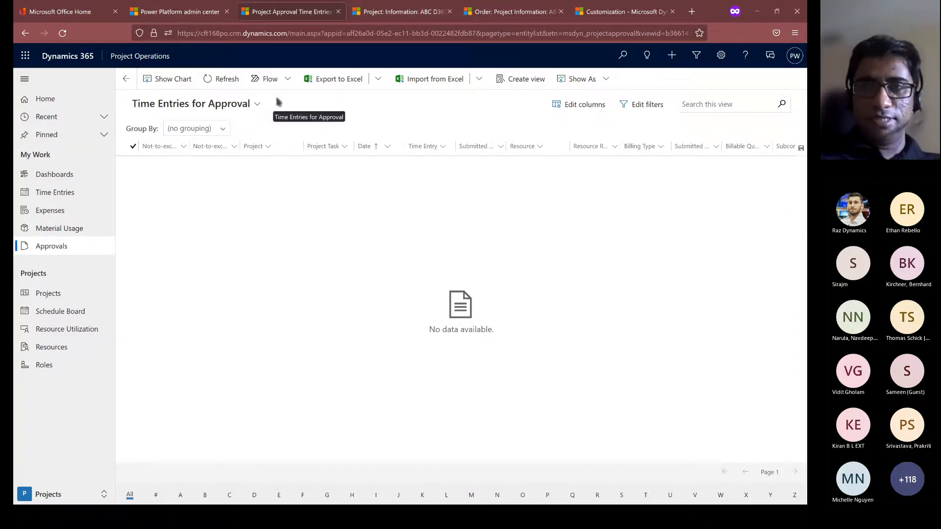
Step: Refresh the ABC D365 Project's actuals and review the lines for 6/14/2022 and 6/16/2022, including their not-to-exceed statuses and amounts
{"action": "left_click", "coordinate": [392, 12]}
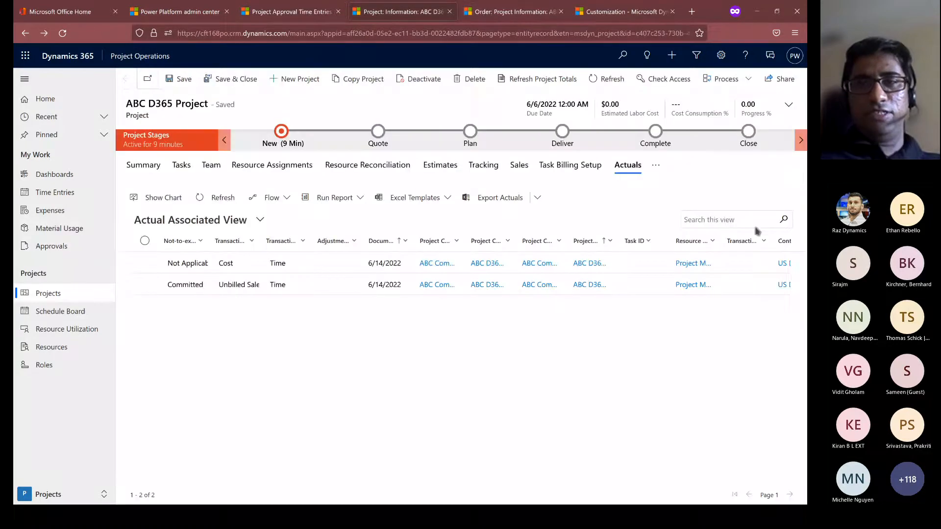
{"action": "left_click", "coordinate": [215, 197]}
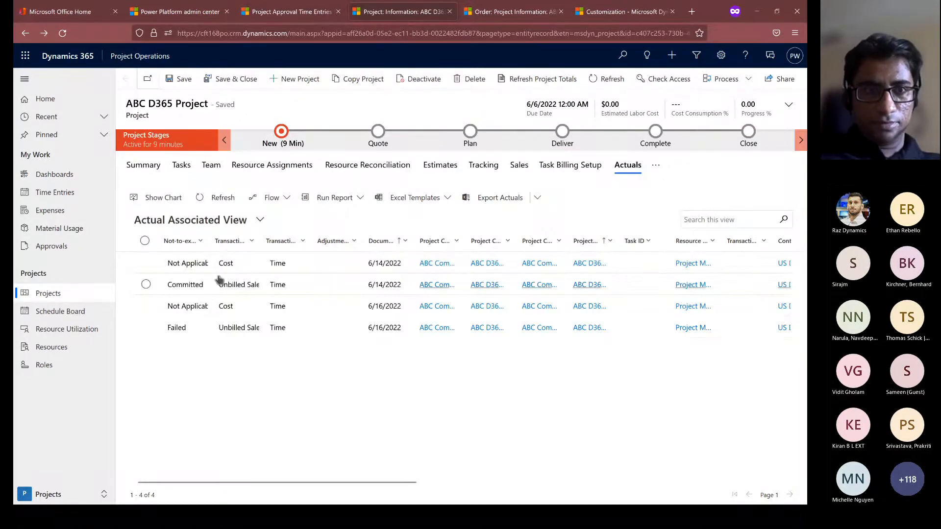
{"action": "left_click_drag", "start_coordinate": [263, 485], "coordinate": [631, 466]}
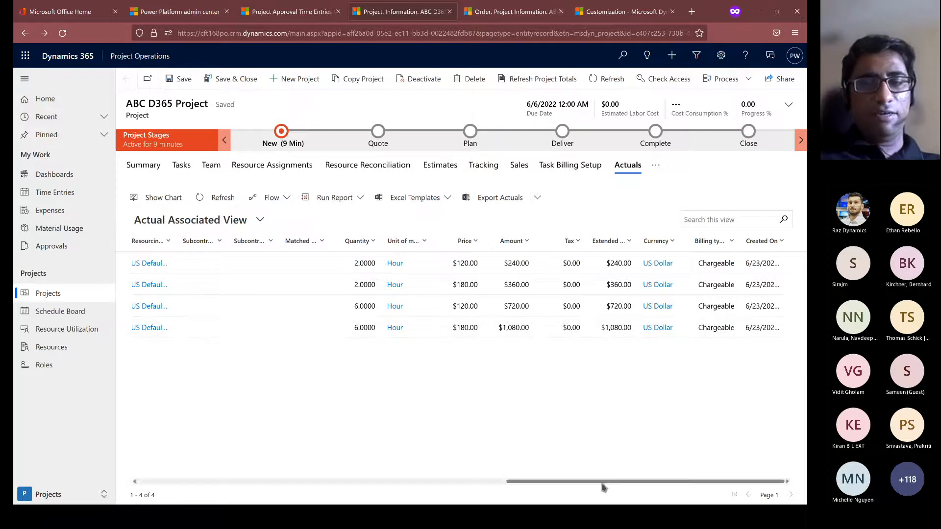
{"action": "left_click_drag", "start_coordinate": [608, 485], "coordinate": [224, 504]}
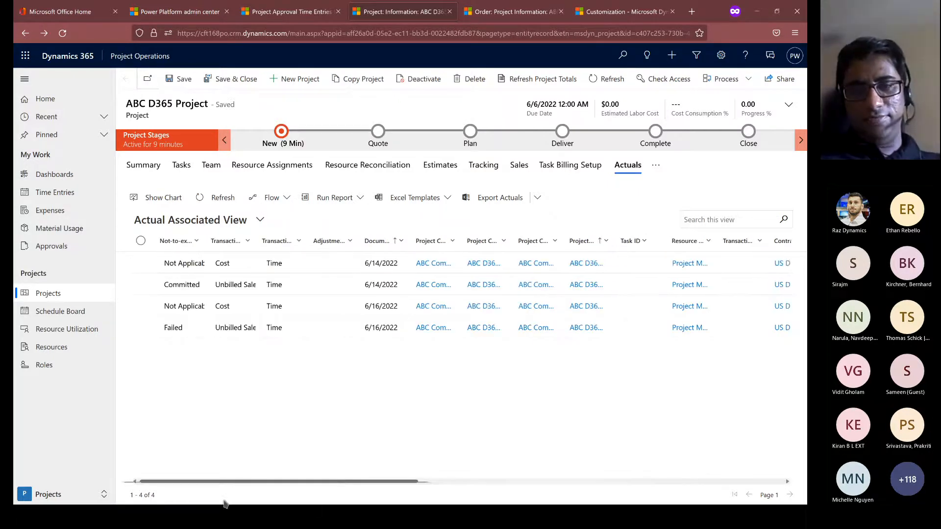
Step: Check the amounts of the 6/14/2022 unbilled sales actual, and open its record to examine the price, billing status and not-to-exceed status
{"action": "left_click", "coordinate": [145, 285]}
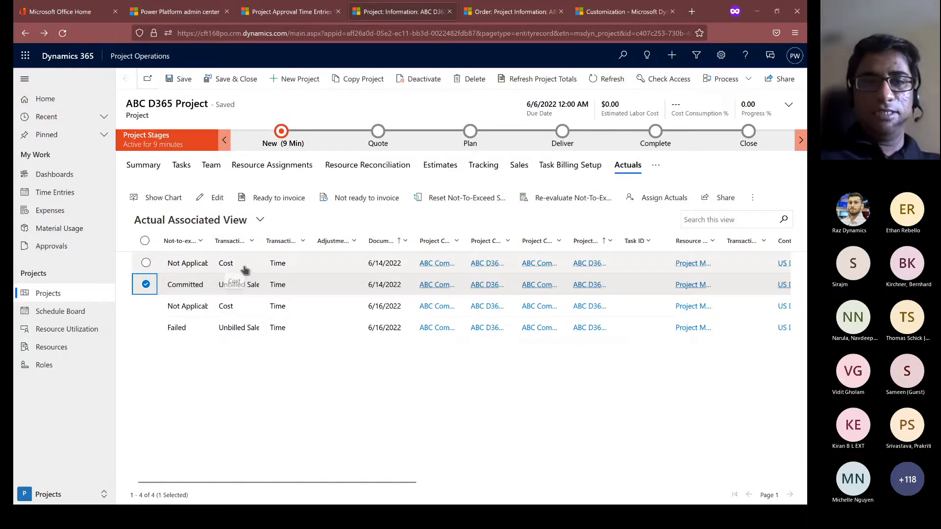
{"action": "left_click_drag", "start_coordinate": [316, 483], "coordinate": [633, 483]}
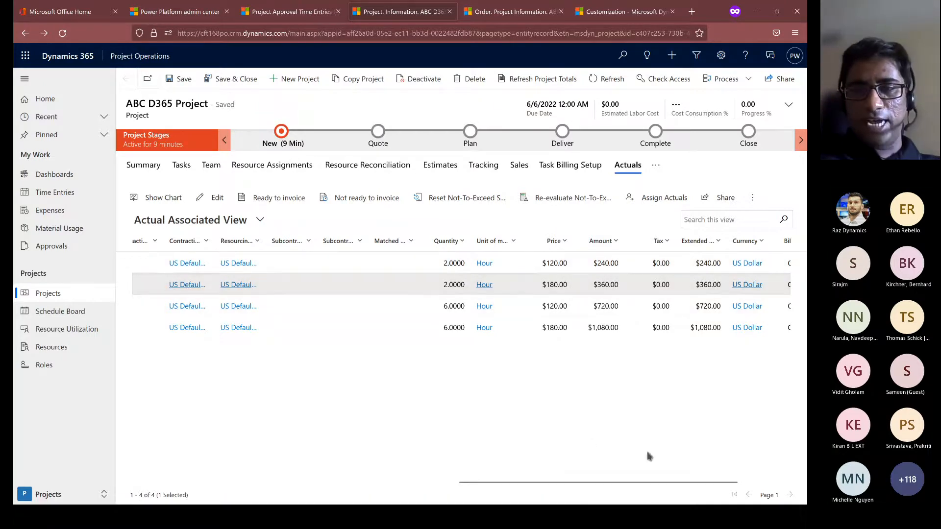
{"action": "left_click_drag", "start_coordinate": [649, 483], "coordinate": [209, 473]}
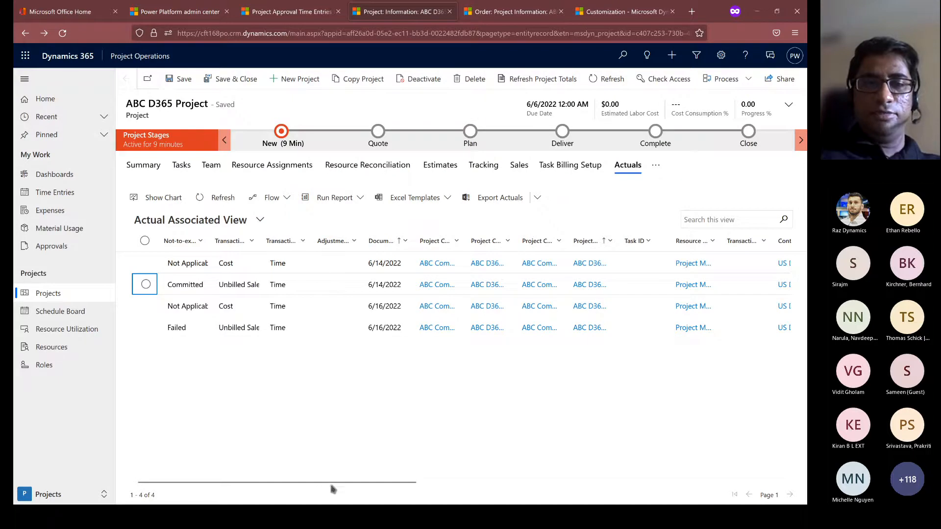
{"action": "double_click", "coordinate": [307, 287]}
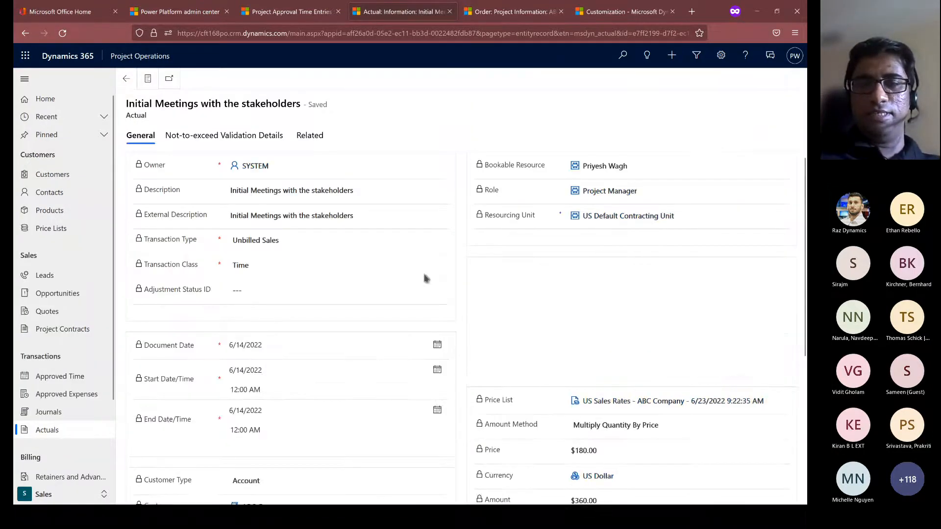
{"action": "scroll", "coordinate": [725, 272], "scroll_direction": "down", "scroll_amount": 3}
{"action": "scroll", "coordinate": [637, 280], "scroll_direction": "down", "scroll_amount": 1}
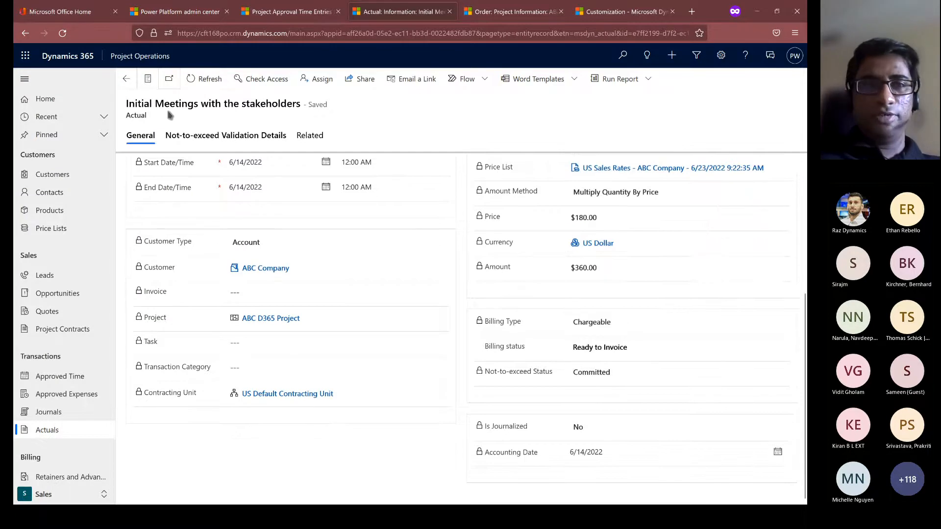
Step: Leave the actual's record for the project's actuals list, and open the ABC Company project contract in the Sales area
{"action": "left_click", "coordinate": [126, 79]}
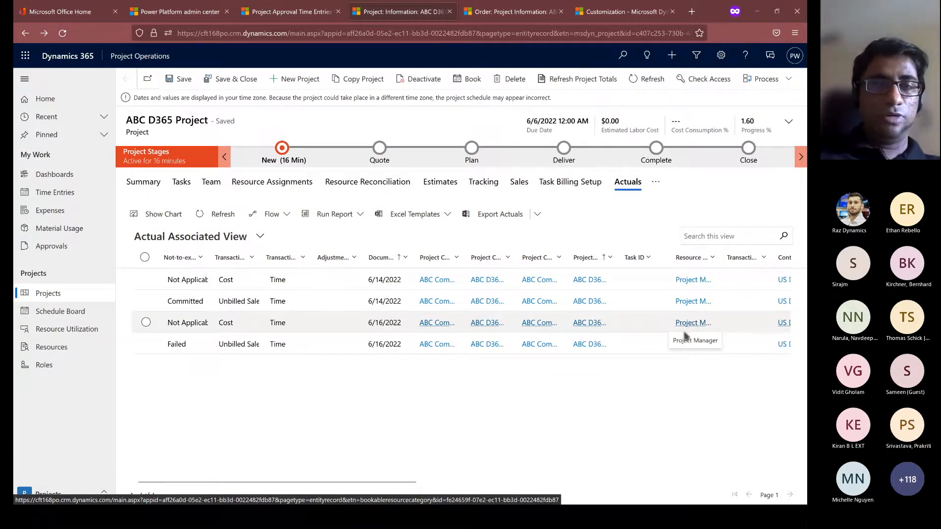
{"action": "left_click_drag", "start_coordinate": [412, 484], "coordinate": [352, 474]}
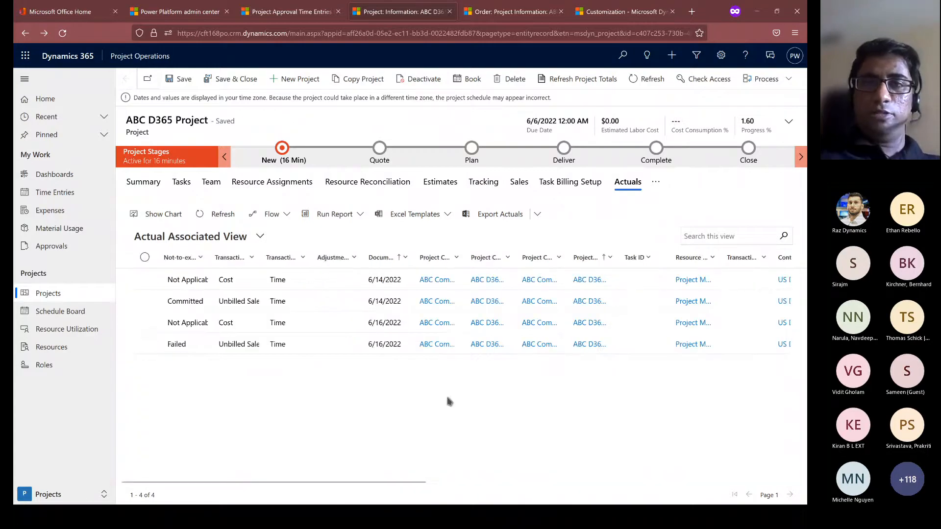
{"action": "left_click", "coordinate": [291, 12]}
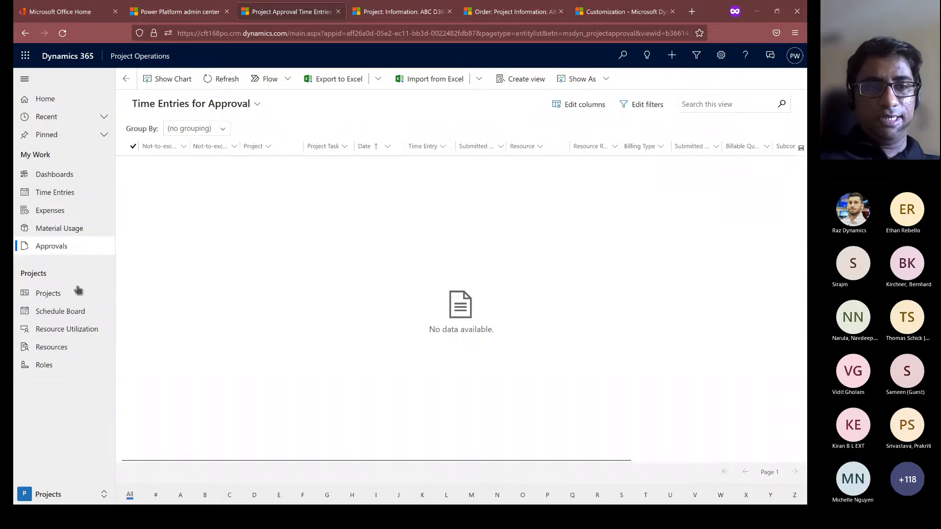
{"action": "left_click", "coordinate": [70, 493]}
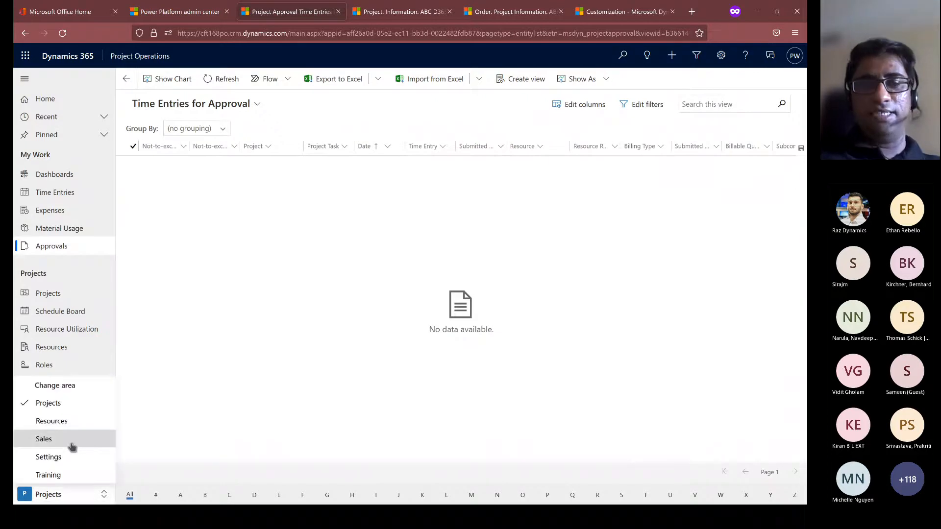
{"action": "left_click", "coordinate": [71, 443]}
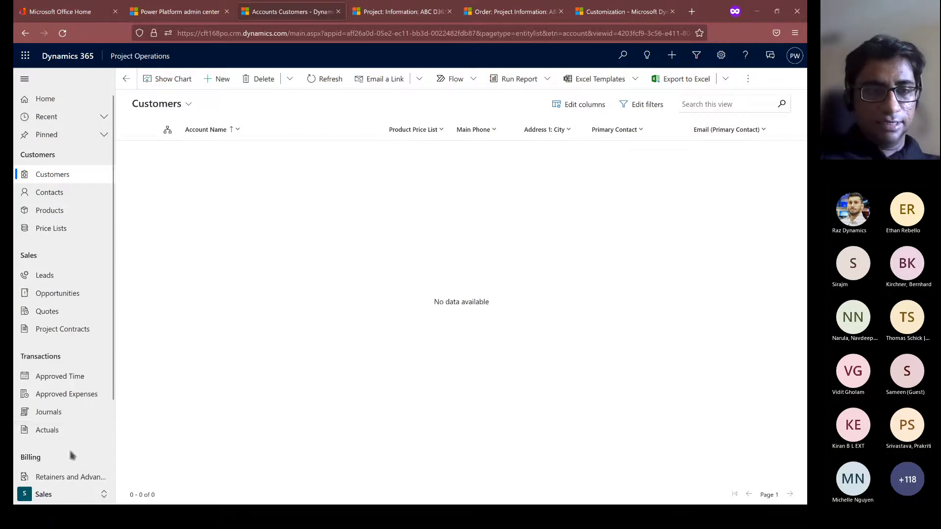
{"action": "scroll", "coordinate": [72, 420], "scroll_direction": "down", "scroll_amount": 2}
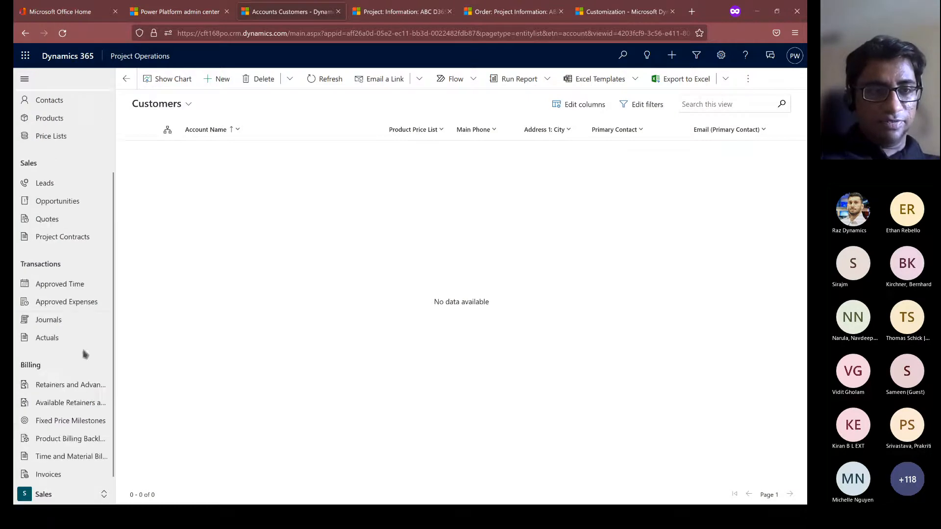
{"action": "left_click", "coordinate": [83, 240]}
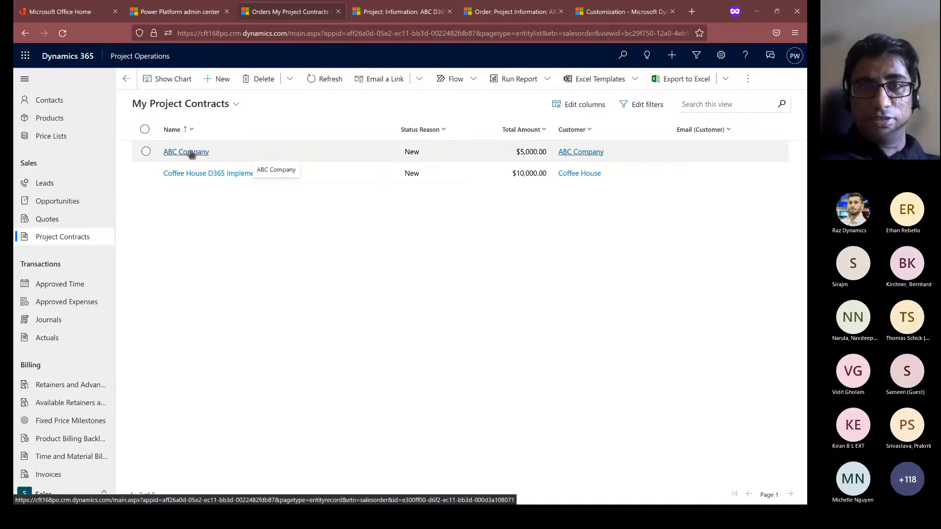
{"action": "left_click", "coordinate": [190, 153]}
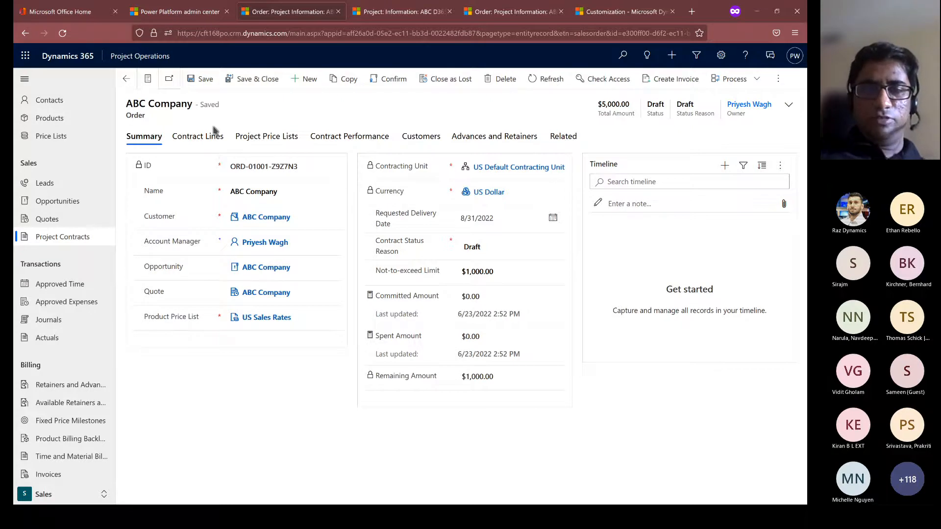
Step: Open the contract's ABC D365 Implementation Services line and examine the run dates, cut-off dates and statuses in its invoice schedule
{"action": "left_click", "coordinate": [215, 137]}
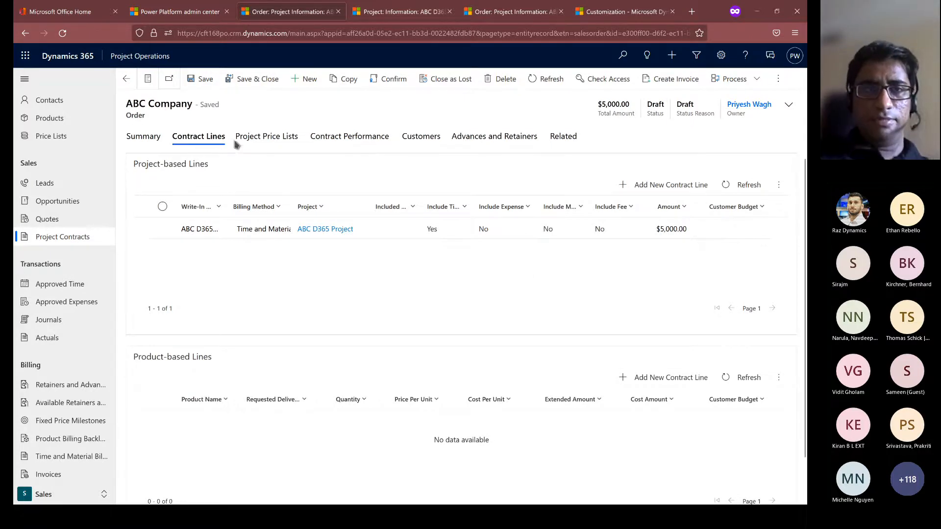
{"action": "left_click", "coordinate": [256, 234]}
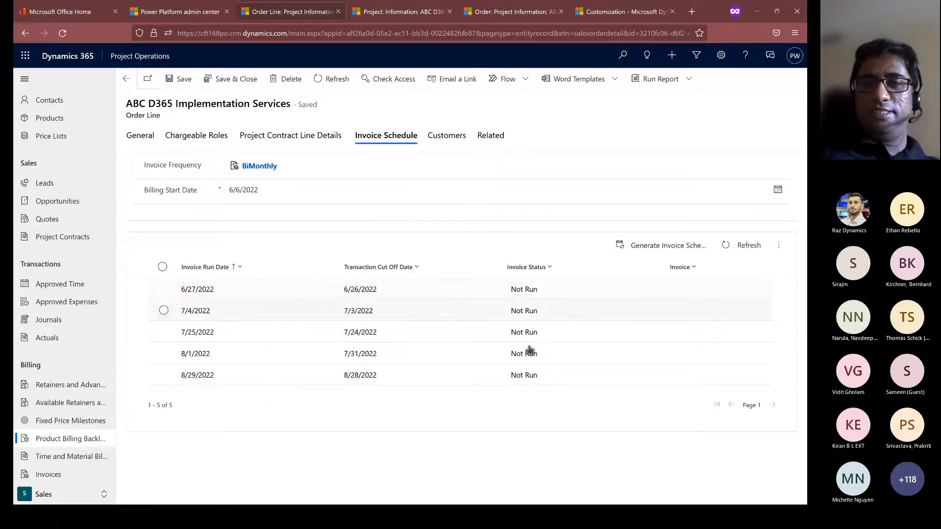
{"action": "left_click", "coordinate": [143, 132]}
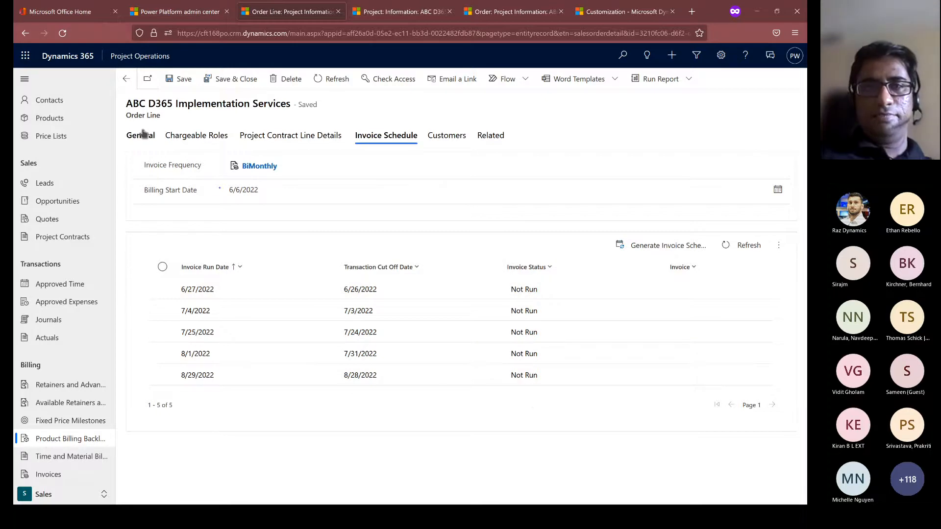
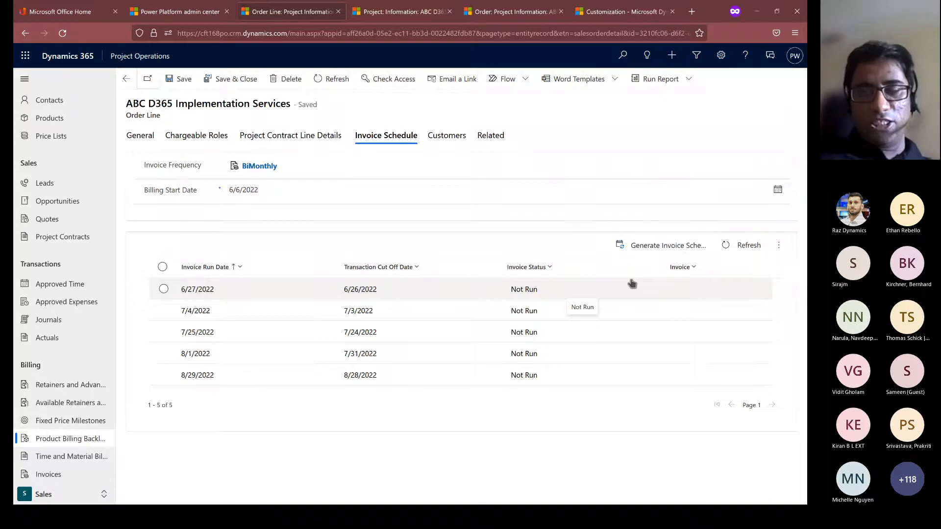
{"action": "left_click", "coordinate": [163, 290]}
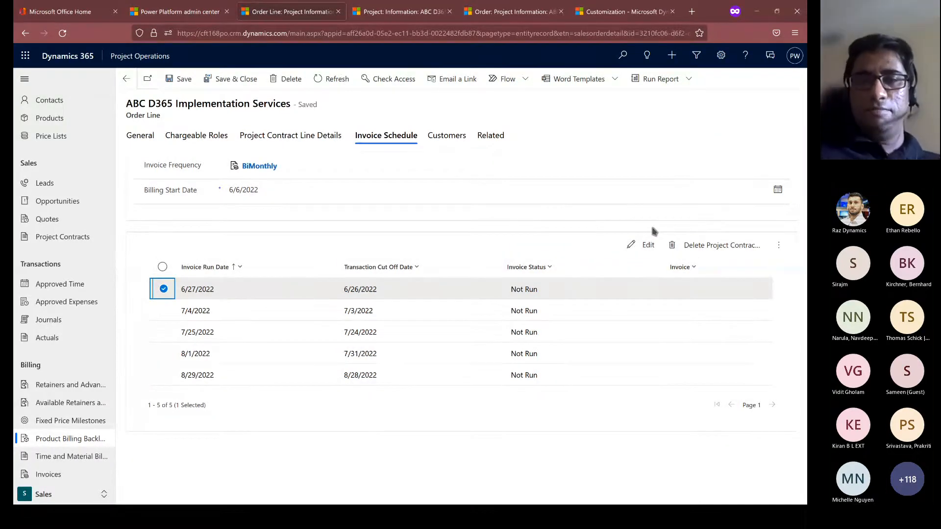
{"action": "left_click", "coordinate": [164, 290]}
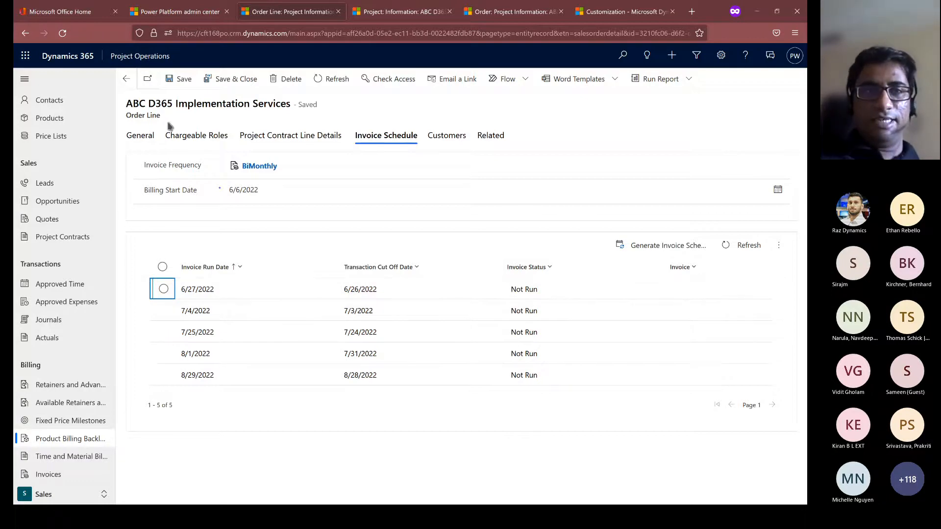
Step: Return from the contract line to the ABC Company contract and create an invoice from it
{"action": "left_click", "coordinate": [145, 135]}
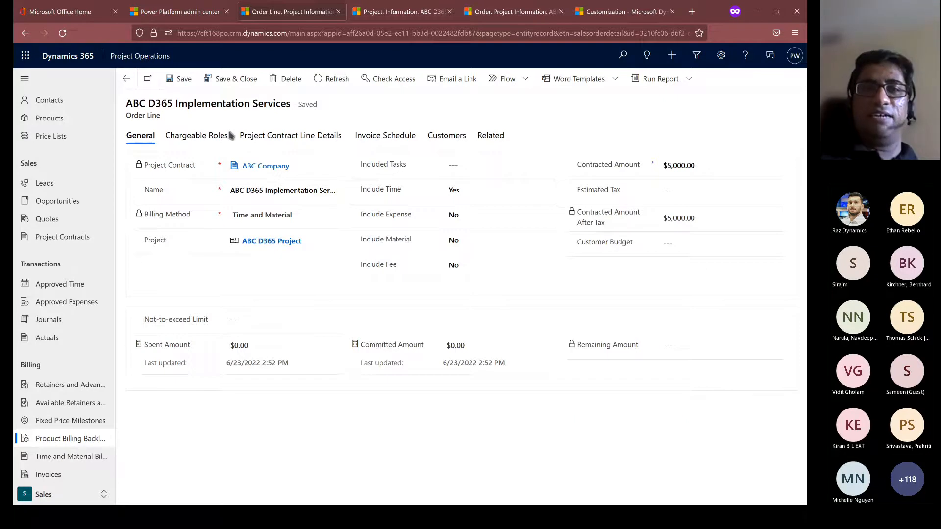
{"action": "left_click", "coordinate": [268, 166]}
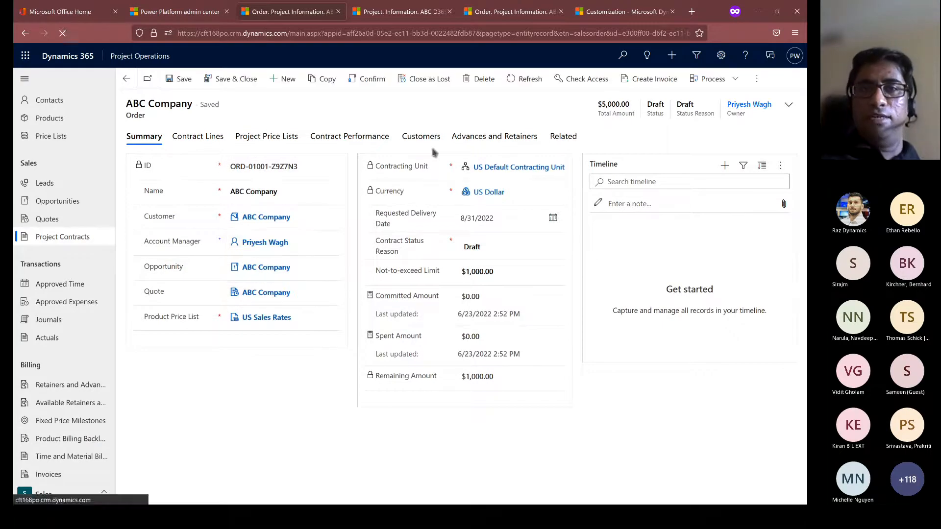
{"action": "left_click", "coordinate": [658, 85]}
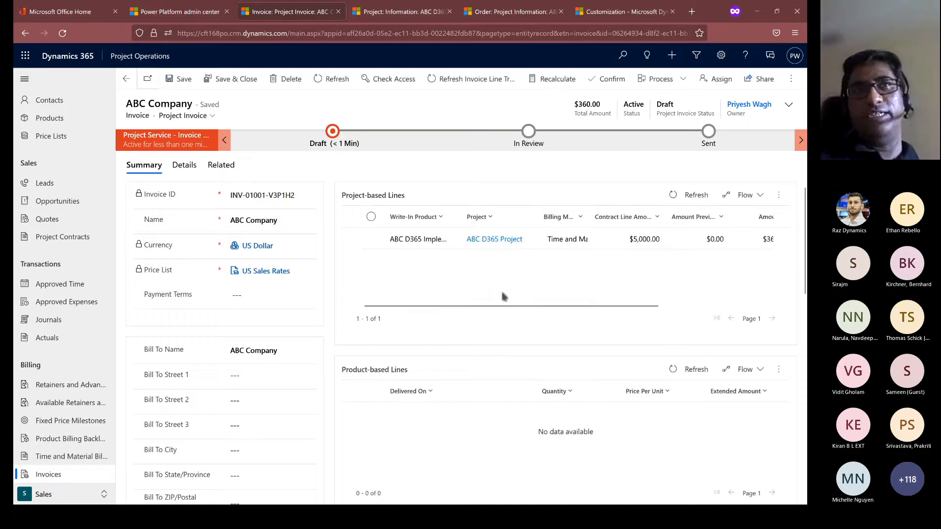
Step: Review the ABC Company draft invoice's project-based line amounts, billing details, advances and retainers, and invoice totals
{"action": "left_click_drag", "start_coordinate": [483, 306], "coordinate": [605, 309]}
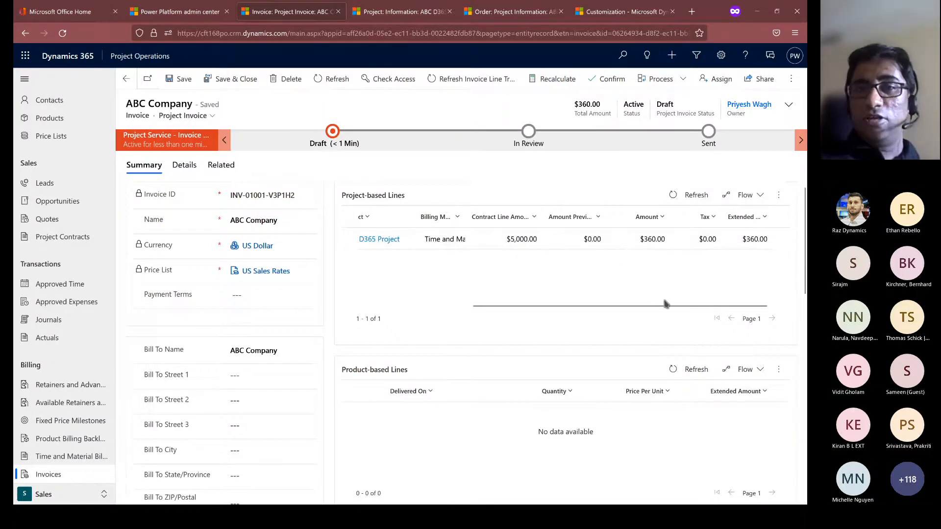
{"action": "left_click_drag", "start_coordinate": [662, 308], "coordinate": [463, 315]}
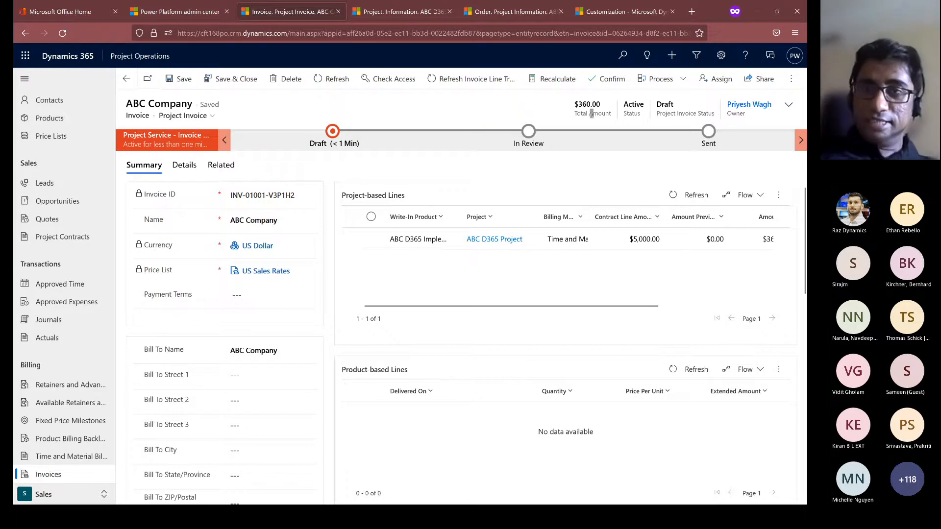
{"action": "scroll", "coordinate": [461, 290], "scroll_direction": "down", "scroll_amount": 5}
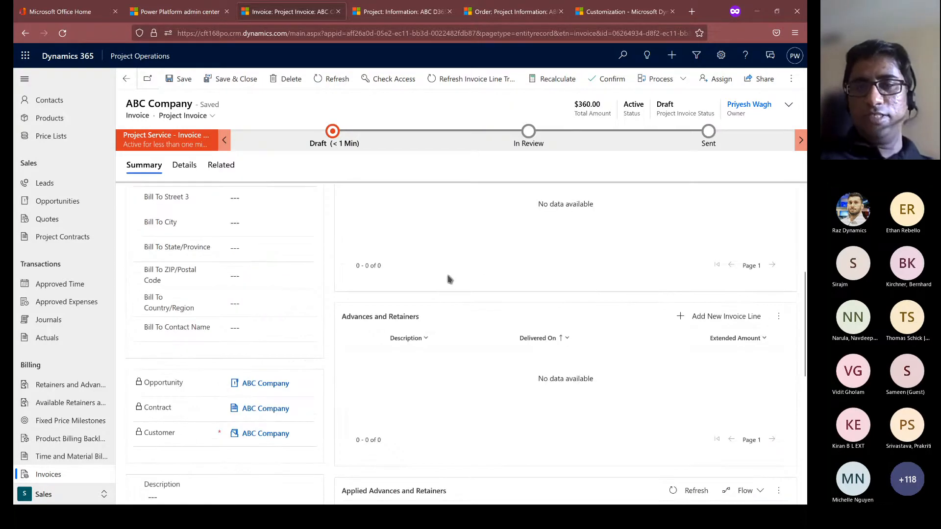
{"action": "scroll", "coordinate": [449, 278], "scroll_direction": "up", "scroll_amount": 5}
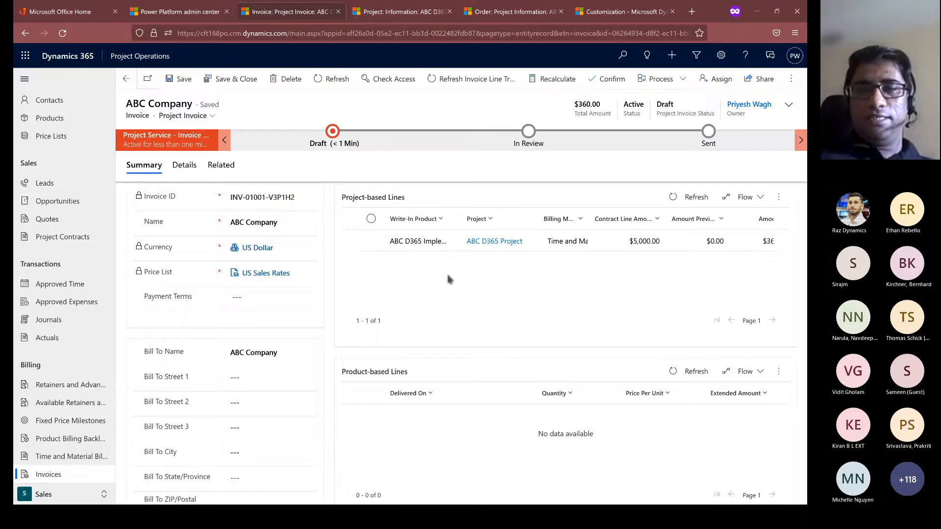
{"action": "scroll", "coordinate": [450, 280], "scroll_direction": "down", "scroll_amount": 4}
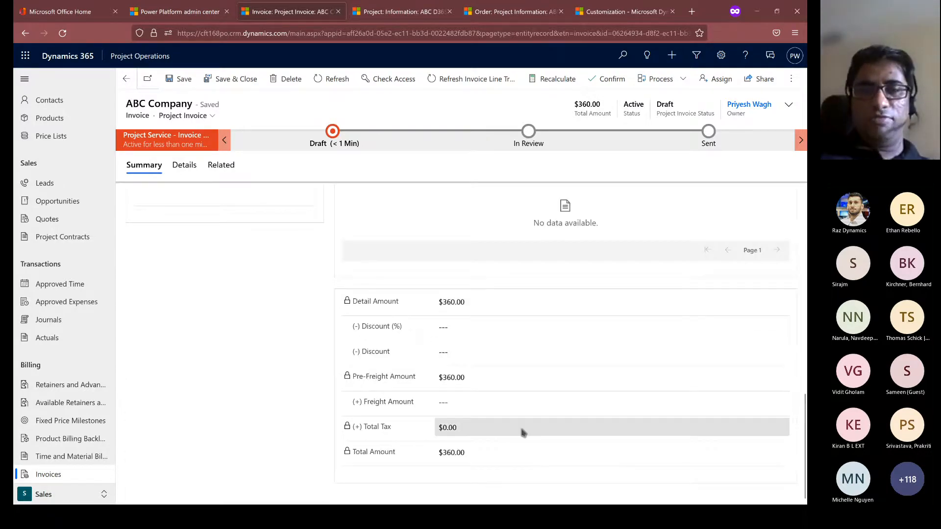
{"action": "scroll", "coordinate": [465, 422], "scroll_direction": "up", "scroll_amount": 6}
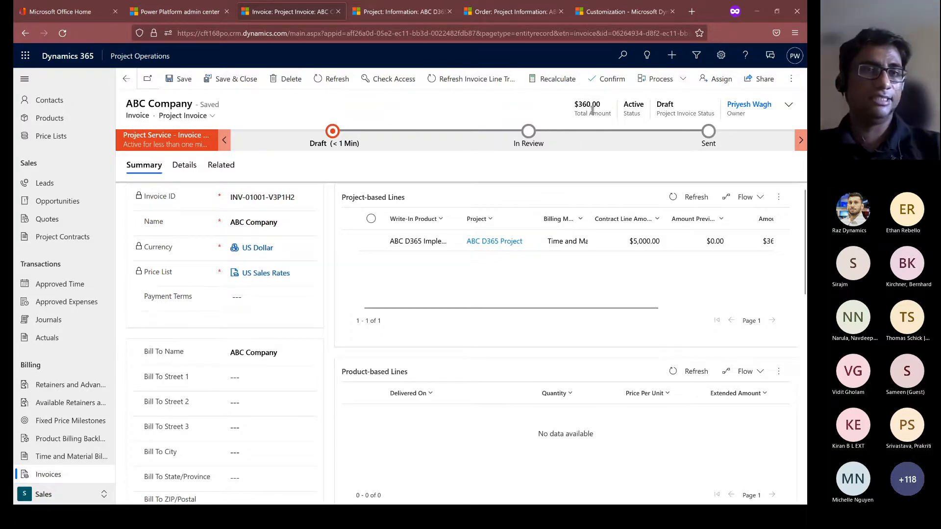
{"action": "scroll", "coordinate": [306, 231], "scroll_direction": "down", "scroll_amount": 1}
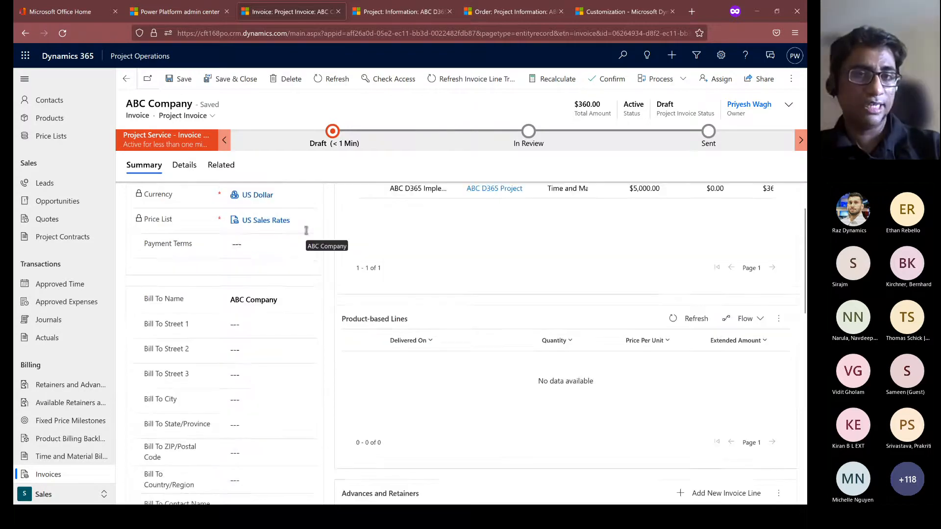
{"action": "scroll", "coordinate": [304, 250], "scroll_direction": "down", "scroll_amount": 6}
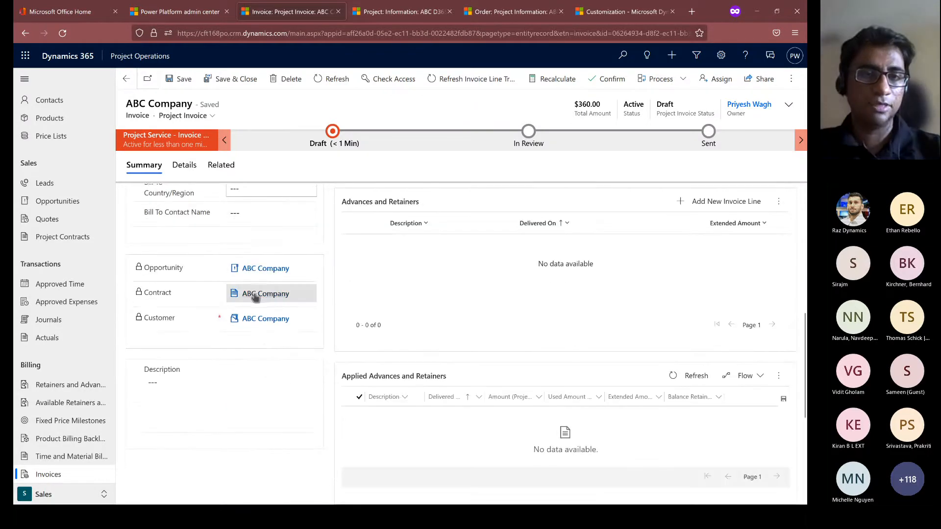
Step: Open the invoice's linked ABC Company contract and recalculate its committed amount and spent amount
{"action": "left_click", "coordinate": [256, 295]}
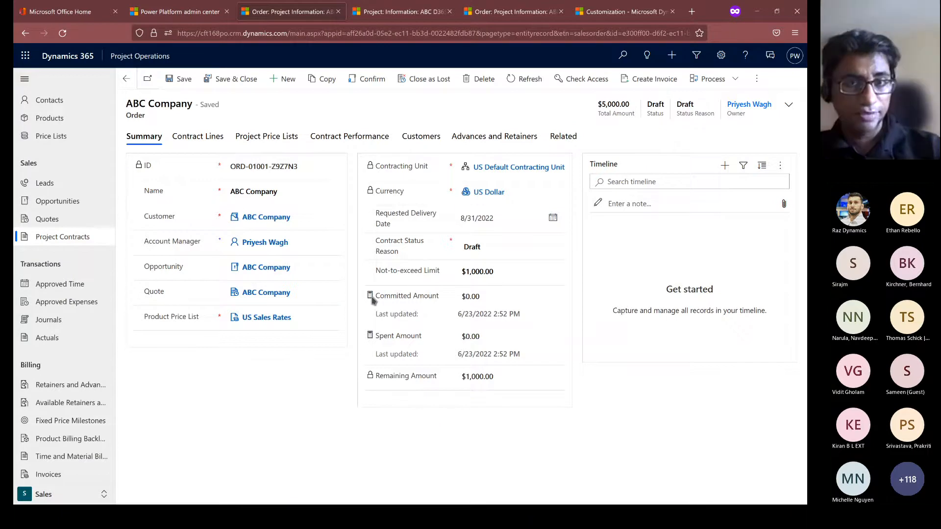
{"action": "mouse_move", "coordinate": [372, 300]}
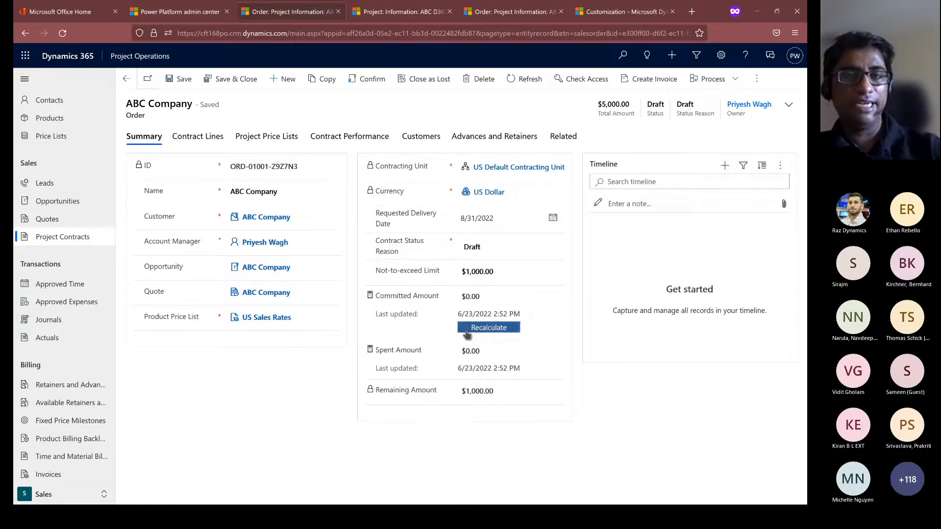
{"action": "left_click", "coordinate": [465, 331]}
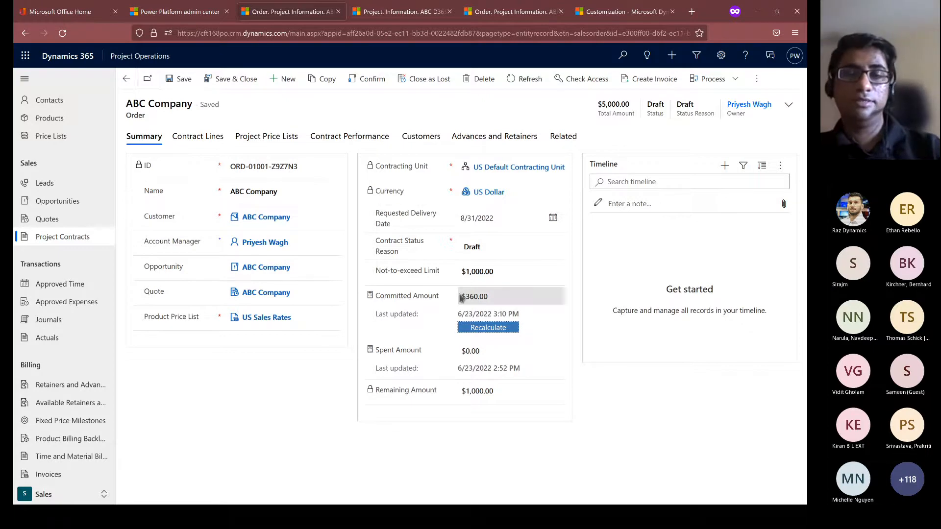
{"action": "left_click_drag", "start_coordinate": [461, 297], "coordinate": [486, 296]}
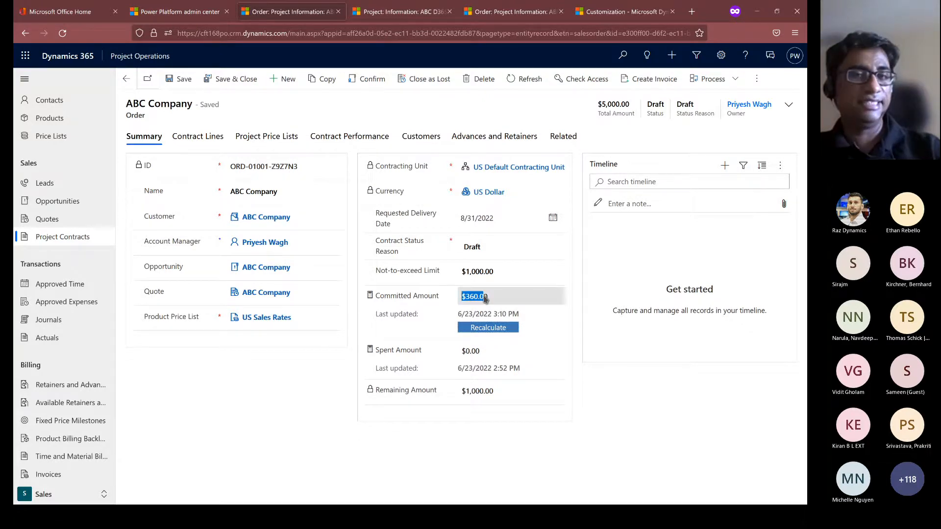
{"action": "left_click", "coordinate": [372, 350]}
{"action": "left_click", "coordinate": [480, 385]}
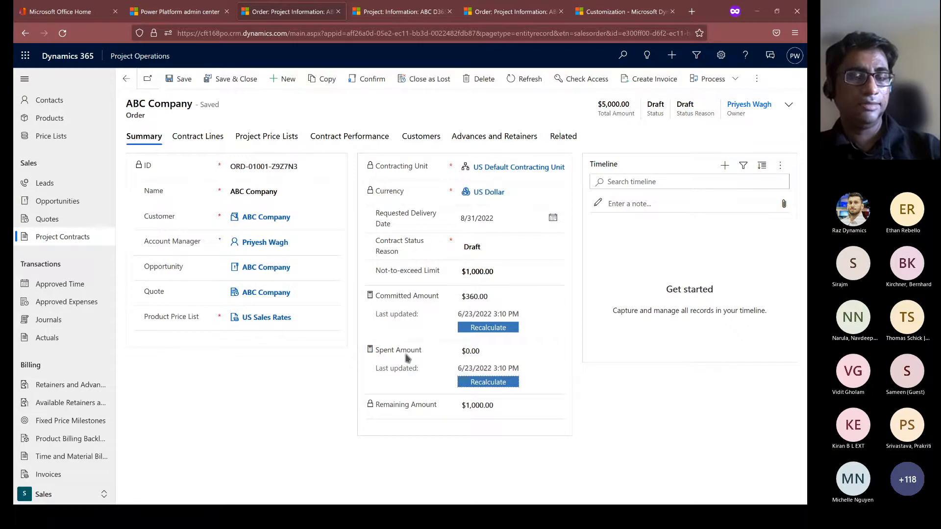
Step: Refresh the contract to update its remaining amount, and recalculate the spent and committed amounts again
{"action": "mouse_move", "coordinate": [392, 356]}
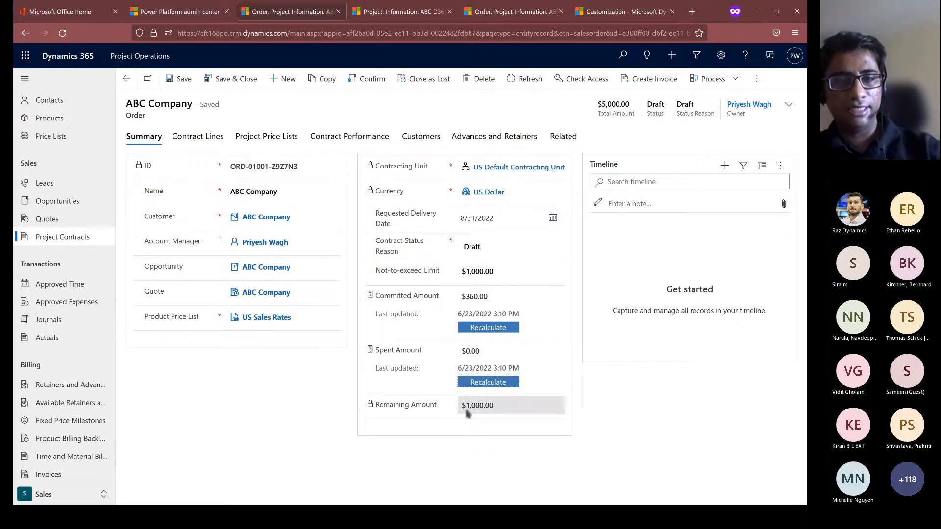
{"action": "left_click", "coordinate": [530, 85]}
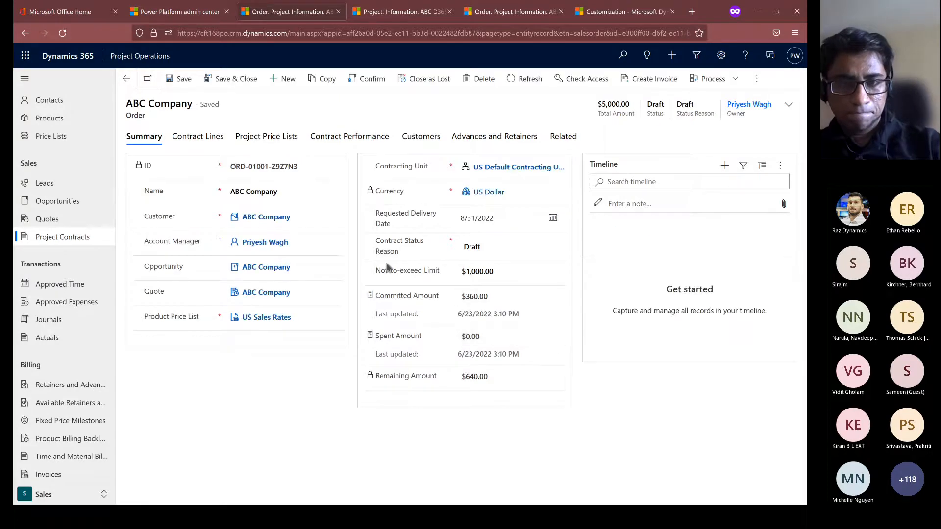
{"action": "left_click", "coordinate": [371, 338]}
{"action": "left_click", "coordinate": [472, 371]}
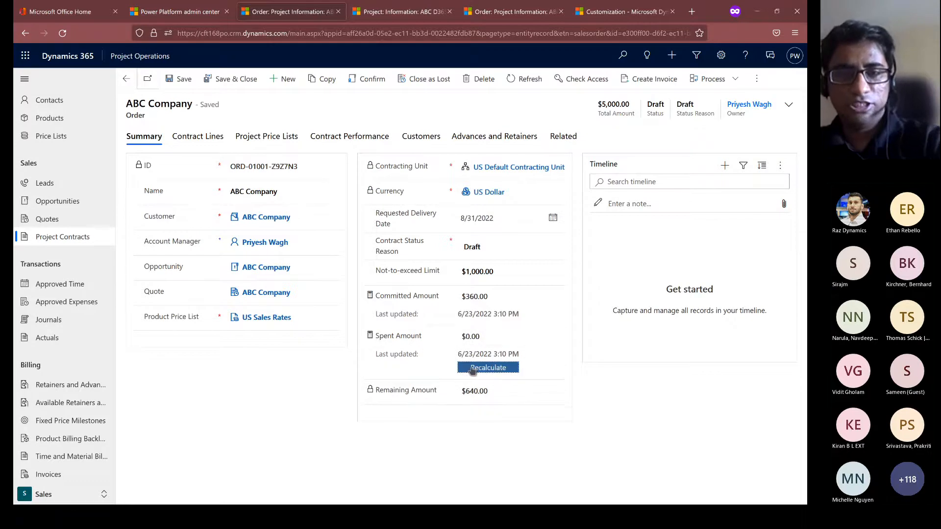
{"action": "left_click", "coordinate": [370, 296]}
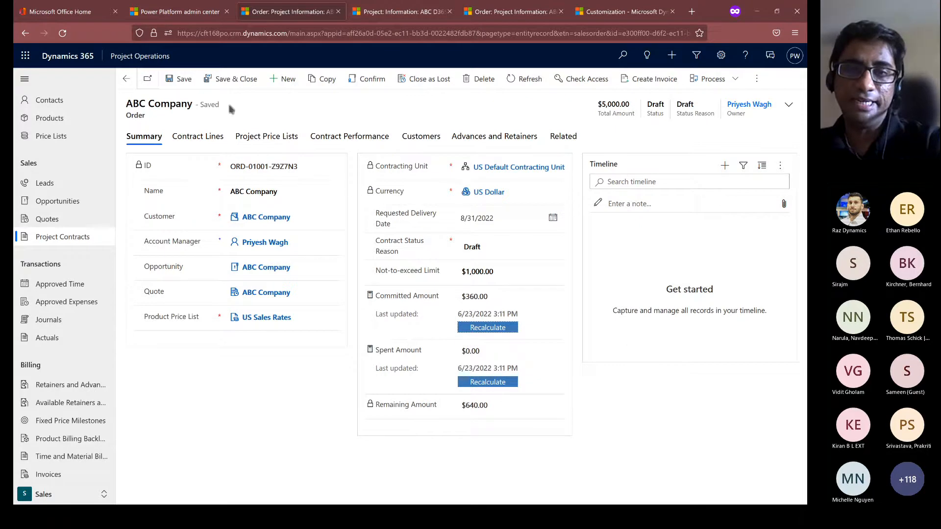
Step: Open the ABC Company contract's project-based line and review its invoice schedule and invoice statuses
{"action": "left_click", "coordinate": [219, 140]}
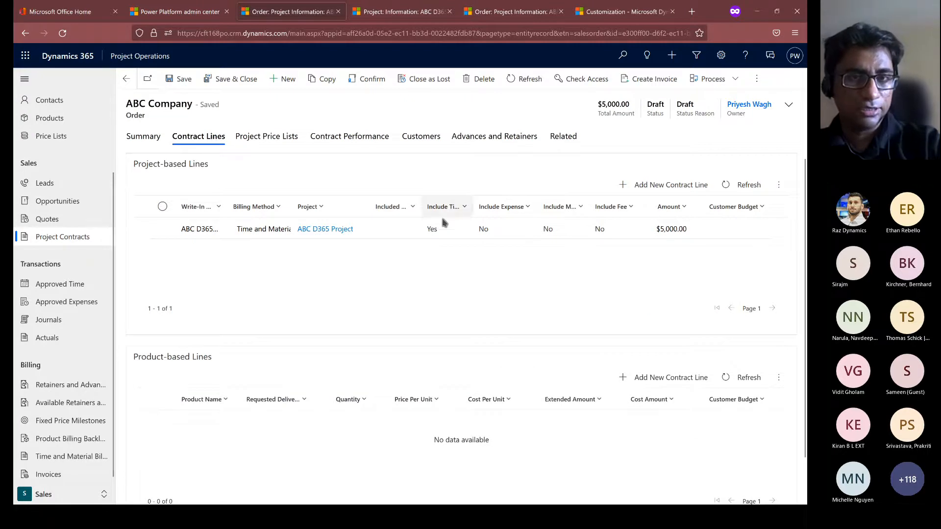
{"action": "left_click", "coordinate": [446, 231]}
{"action": "double_click", "coordinate": [447, 232]}
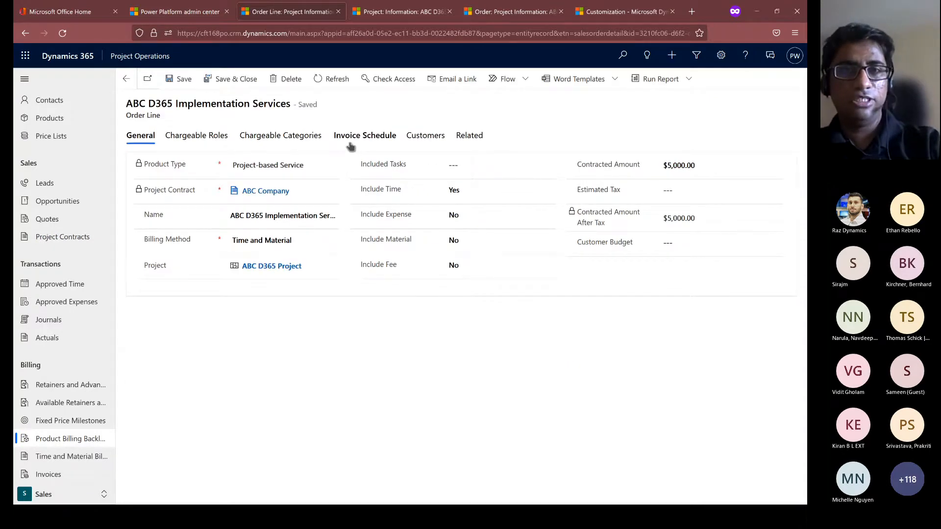
{"action": "left_click", "coordinate": [353, 142]}
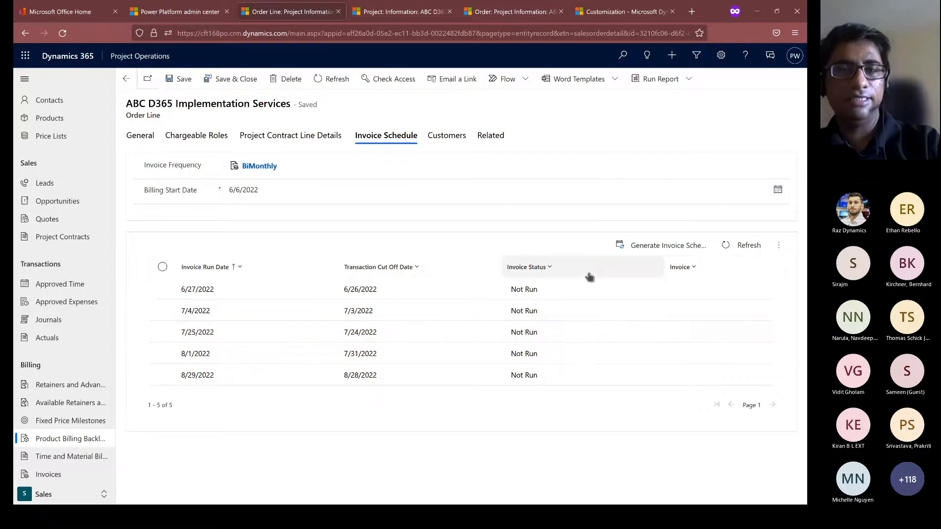
{"action": "left_click", "coordinate": [549, 289]}
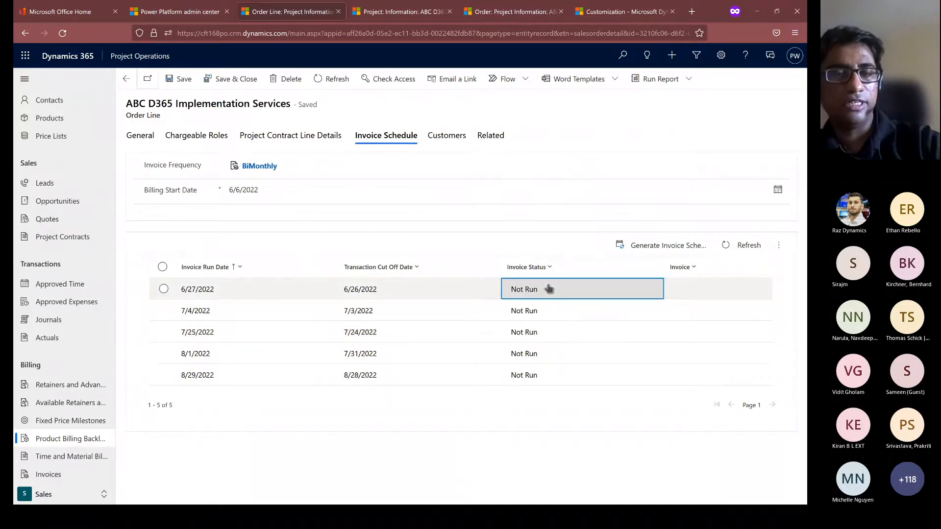
Step: Open the 6/27/2022 invoice run, check its available invoice status options, and return to the contract line
{"action": "double_click", "coordinate": [590, 288]}
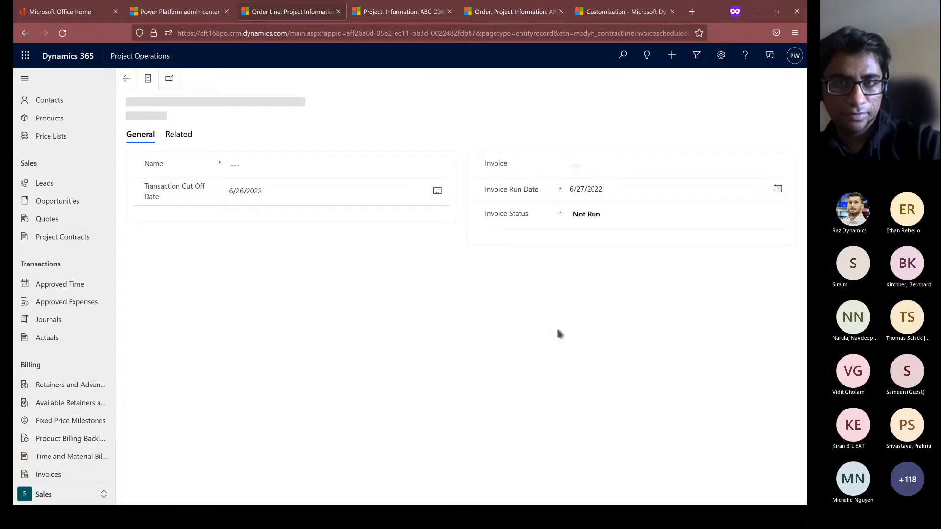
{"action": "left_click", "coordinate": [605, 216]}
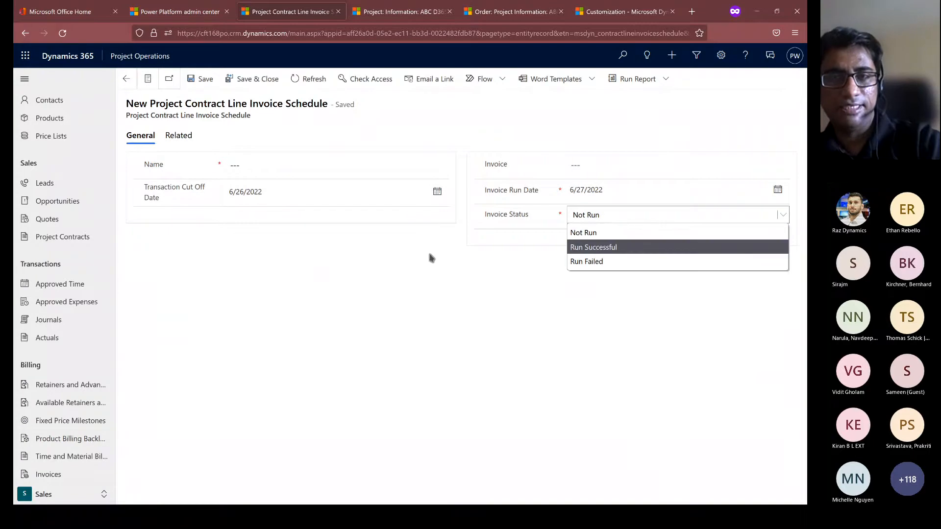
{"action": "left_click", "coordinate": [494, 266]}
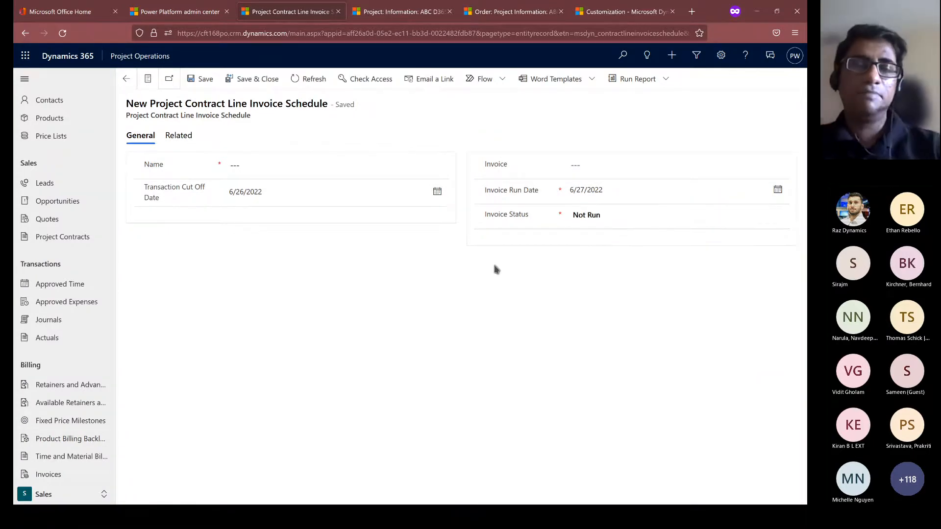
{"action": "left_click", "coordinate": [127, 79]}
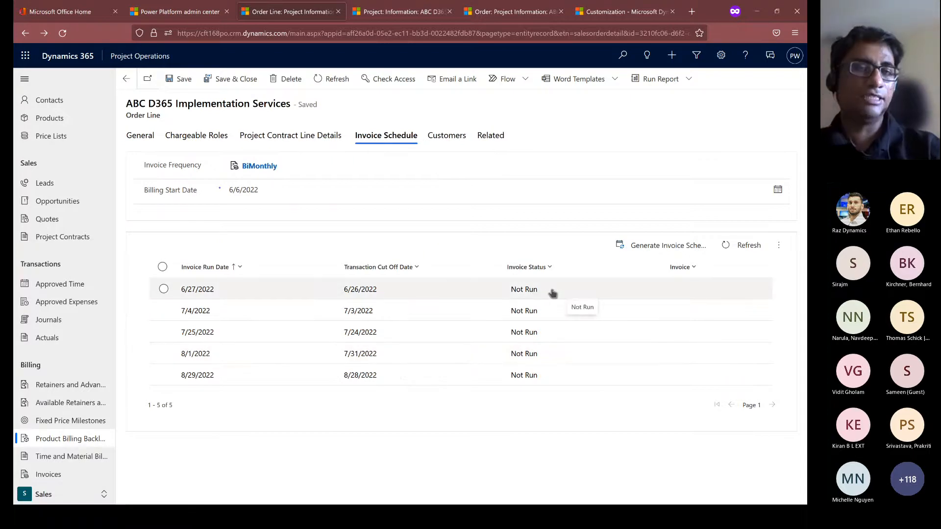
Step: Return to the ABC Company contract, open its related invoice, and confirm that invoice
{"action": "left_click", "coordinate": [149, 137]}
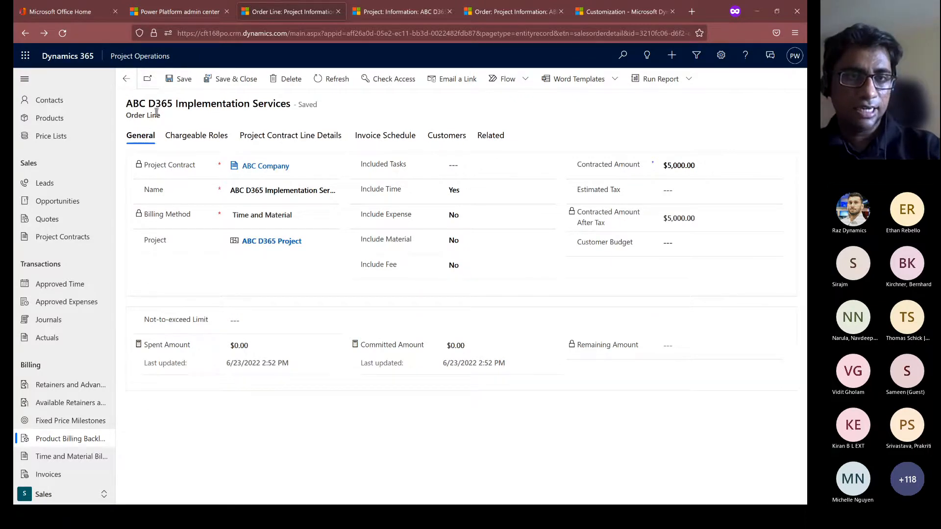
{"action": "left_click", "coordinate": [126, 80]}
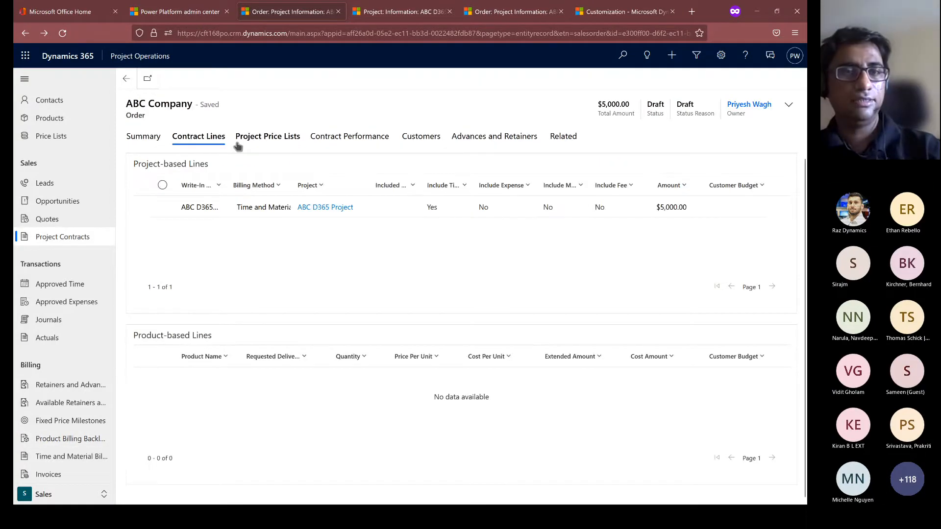
{"action": "left_click", "coordinate": [565, 137]}
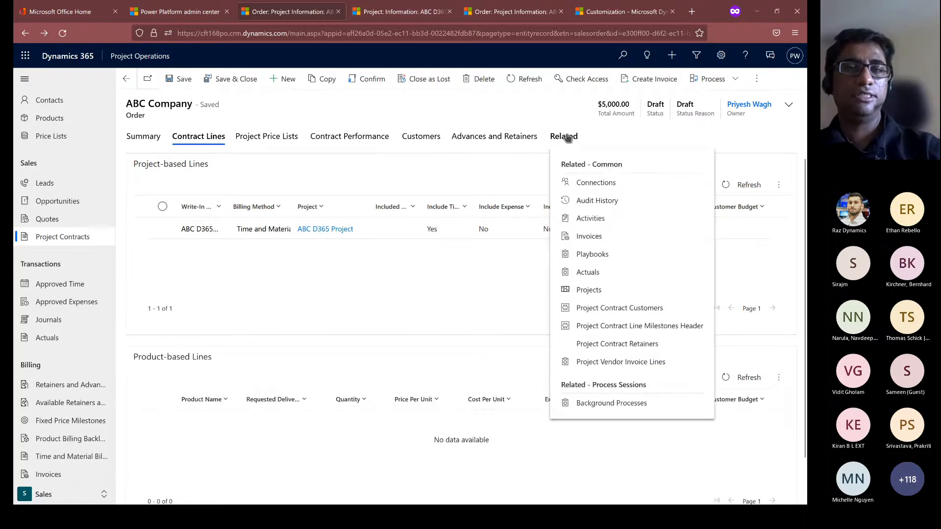
{"action": "left_click", "coordinate": [601, 239]}
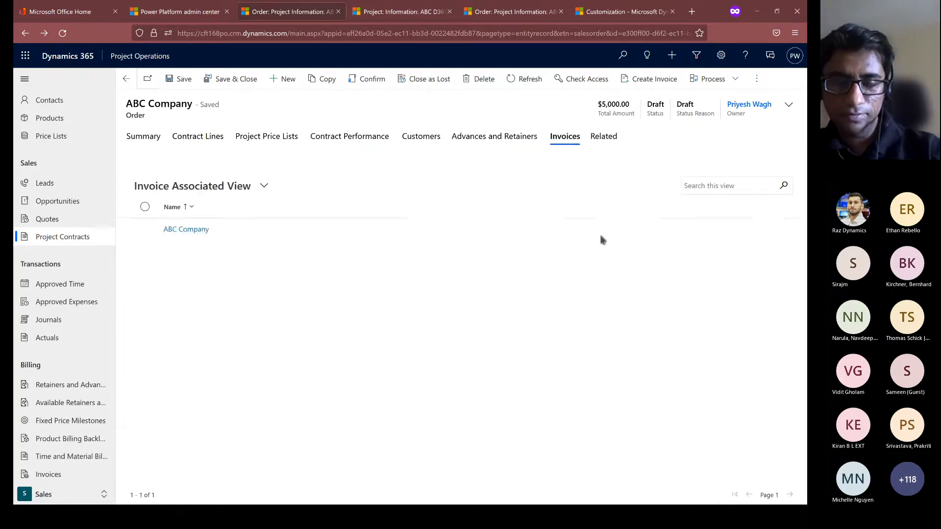
{"action": "left_click", "coordinate": [189, 235]}
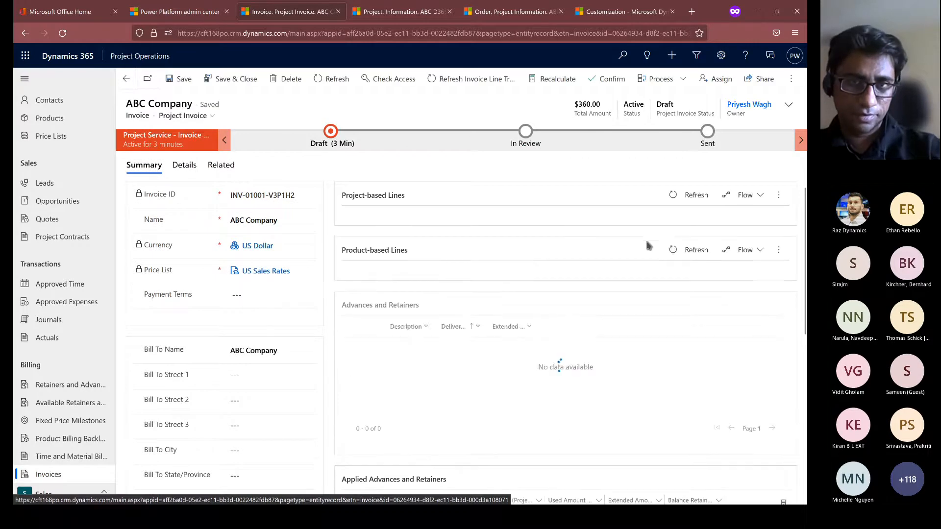
{"action": "left_click", "coordinate": [608, 79]}
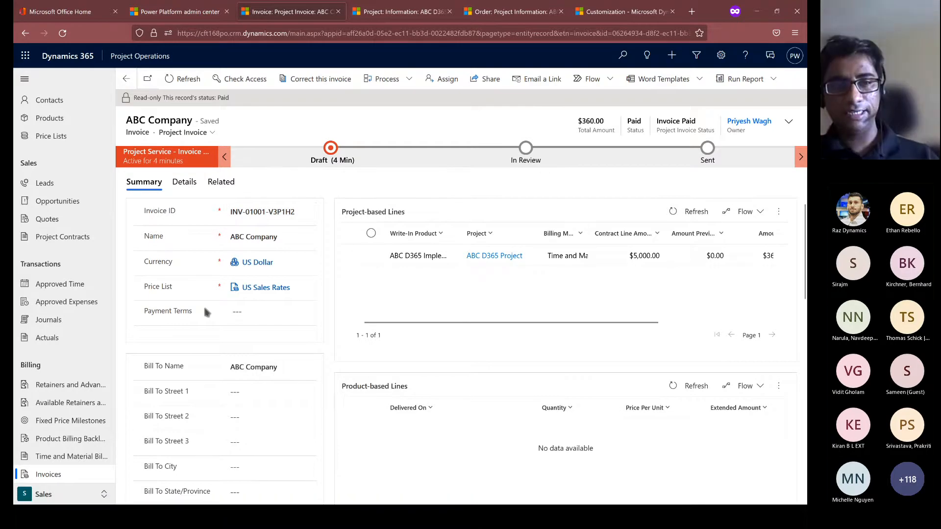
Step: Review the confirmed ABC Company invoice's project-based lines, billing details, advances and retainers, and linked records
{"action": "scroll", "coordinate": [235, 286], "scroll_direction": "down", "scroll_amount": 1}
{"action": "scroll", "coordinate": [235, 287], "scroll_direction": "down", "scroll_amount": 1}
{"action": "scroll", "coordinate": [371, 308], "scroll_direction": "up", "scroll_amount": 2}
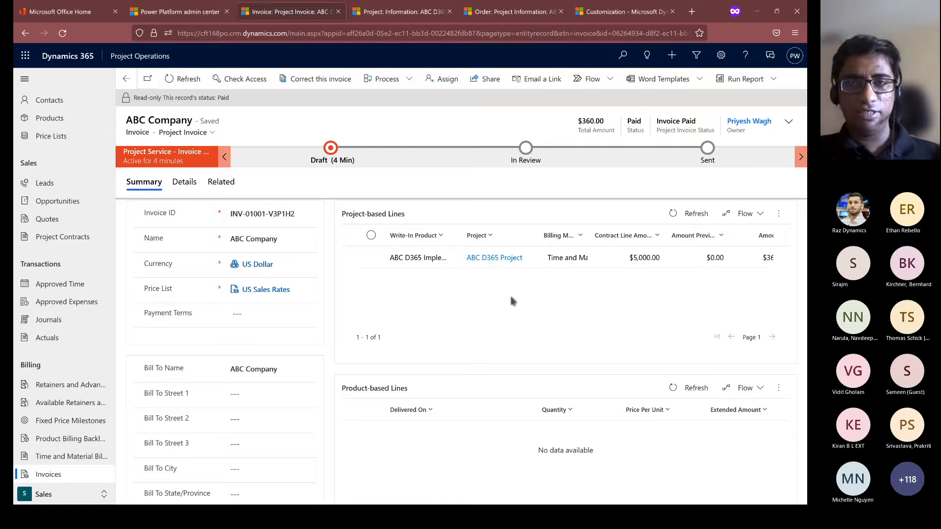
{"action": "scroll", "coordinate": [511, 300], "scroll_direction": "down", "scroll_amount": 3}
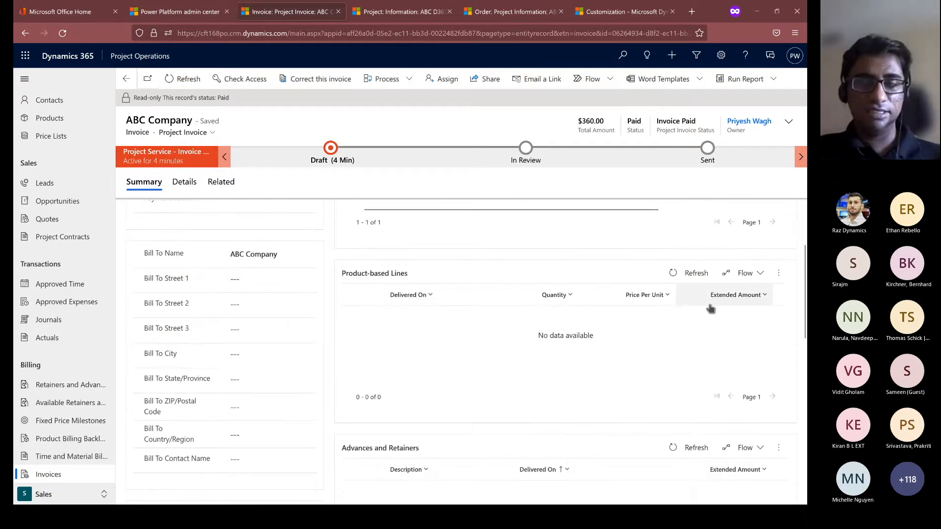
{"action": "scroll", "coordinate": [275, 342], "scroll_direction": "up", "scroll_amount": 3}
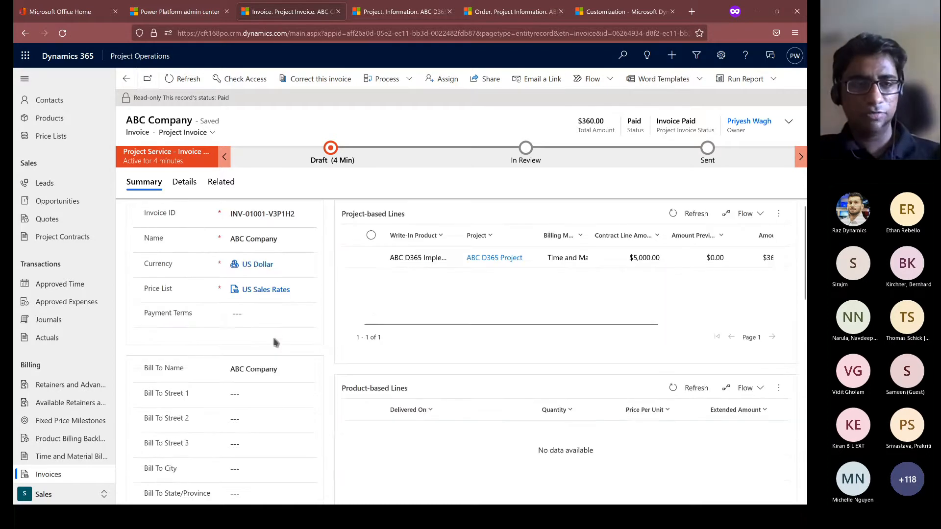
{"action": "scroll", "coordinate": [280, 312], "scroll_direction": "down", "scroll_amount": 6}
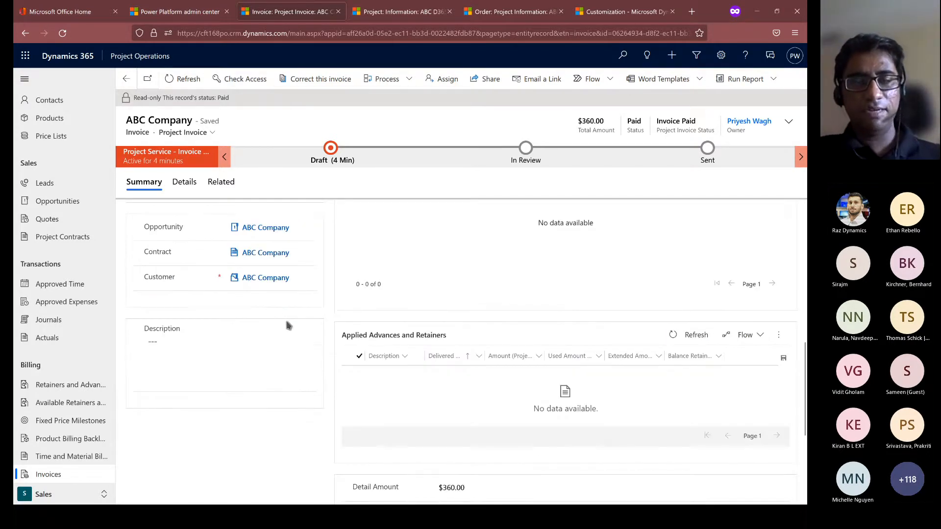
{"action": "scroll", "coordinate": [285, 316], "scroll_direction": "up", "scroll_amount": 6}
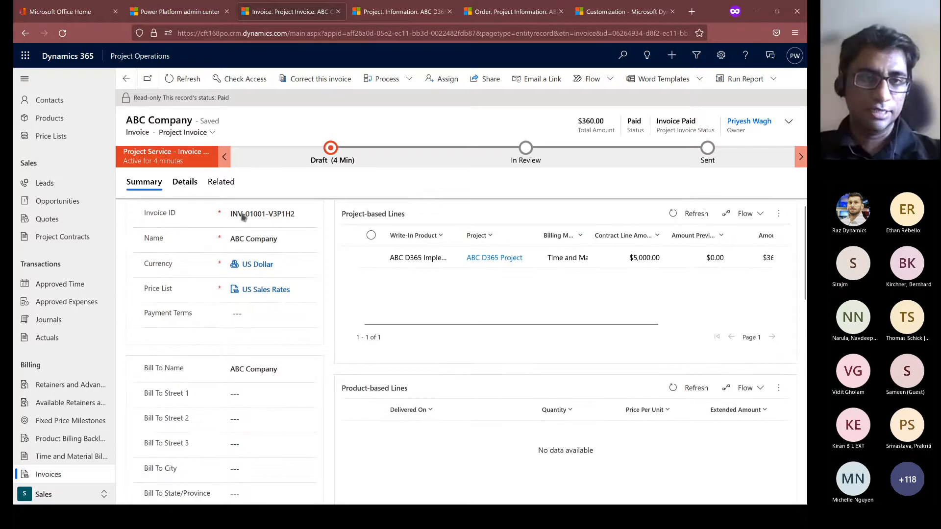
Step: Open the confirmed invoice's linked contract, recalculate its spent and committed amounts, and refresh the record
{"action": "scroll", "coordinate": [273, 287], "scroll_direction": "down", "scroll_amount": 6}
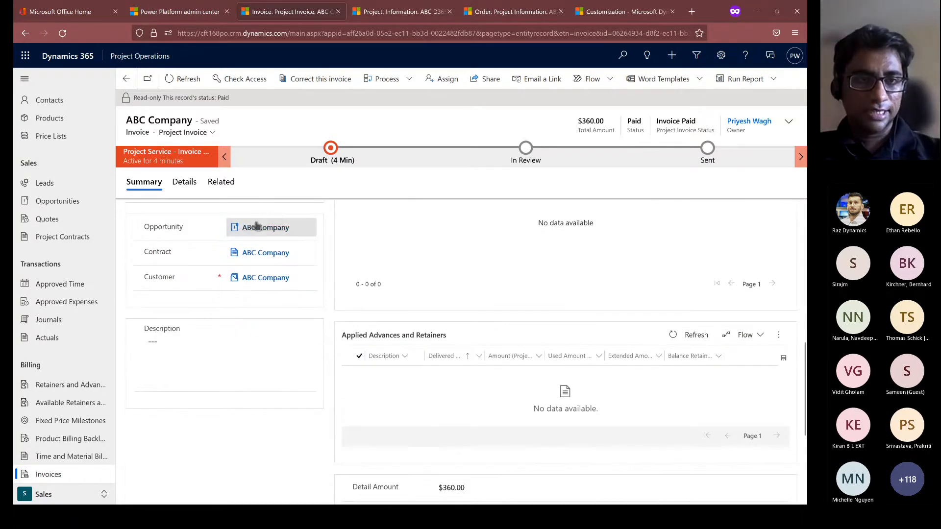
{"action": "left_click", "coordinate": [265, 253]}
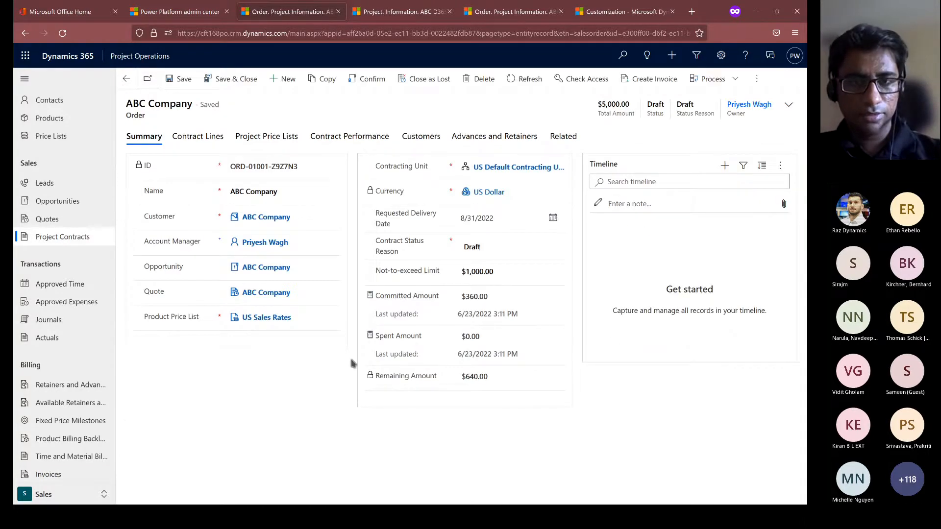
{"action": "mouse_move", "coordinate": [374, 336]}
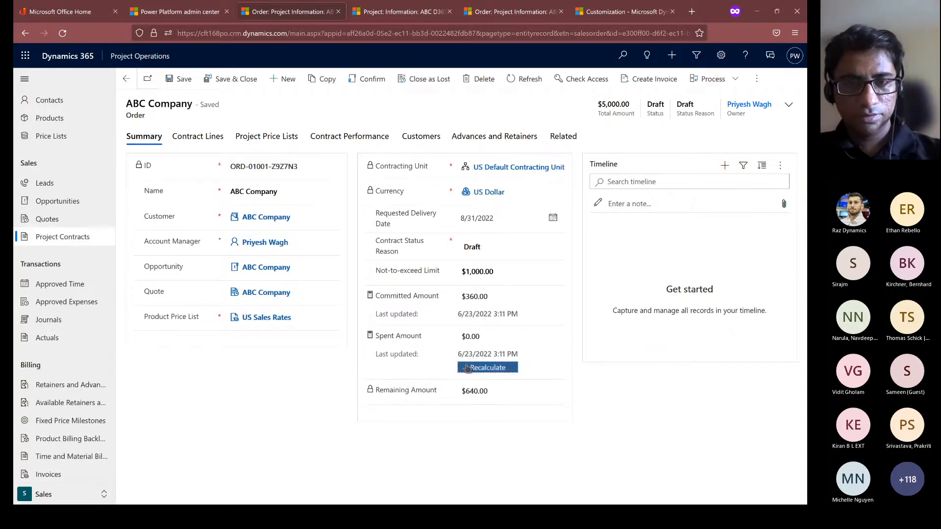
{"action": "left_click", "coordinate": [467, 368]}
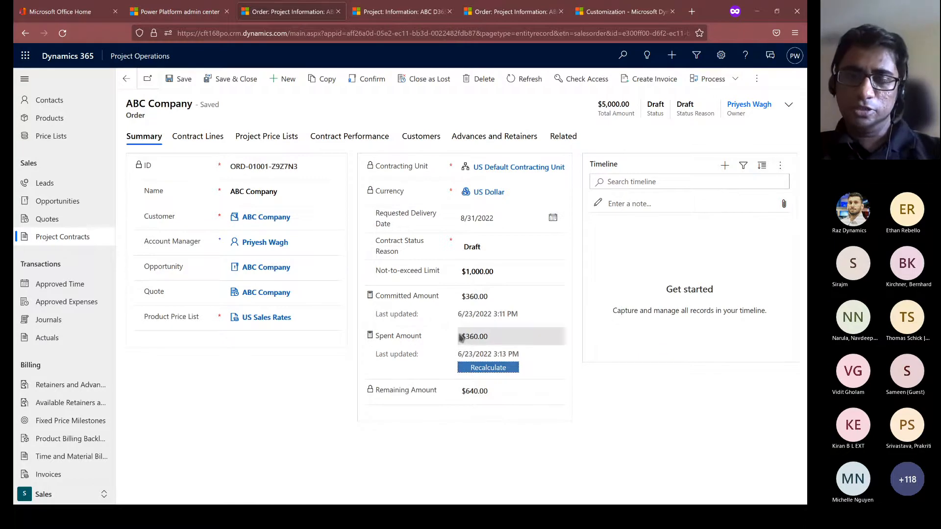
{"action": "left_click_drag", "start_coordinate": [470, 337], "coordinate": [491, 337]}
{"action": "left_click", "coordinate": [396, 329]}
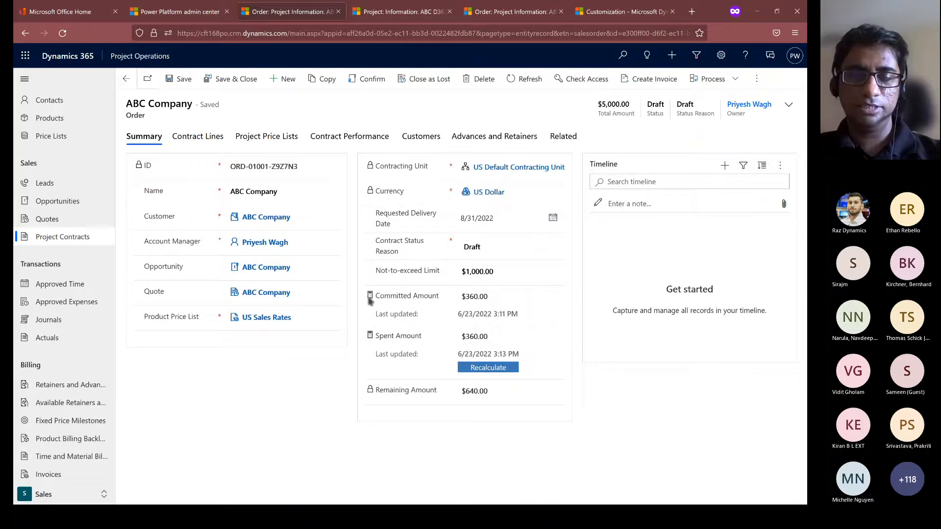
{"action": "mouse_move", "coordinate": [371, 299]}
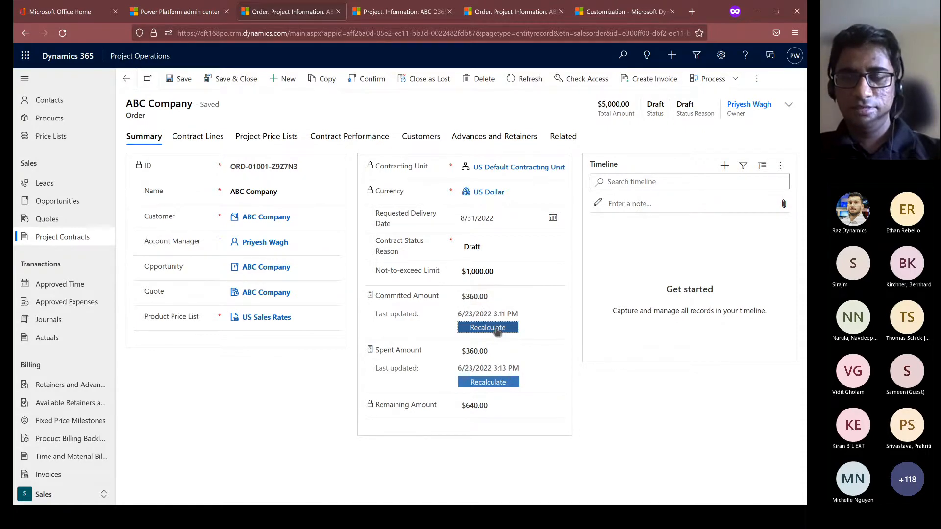
{"action": "left_click", "coordinate": [498, 331]}
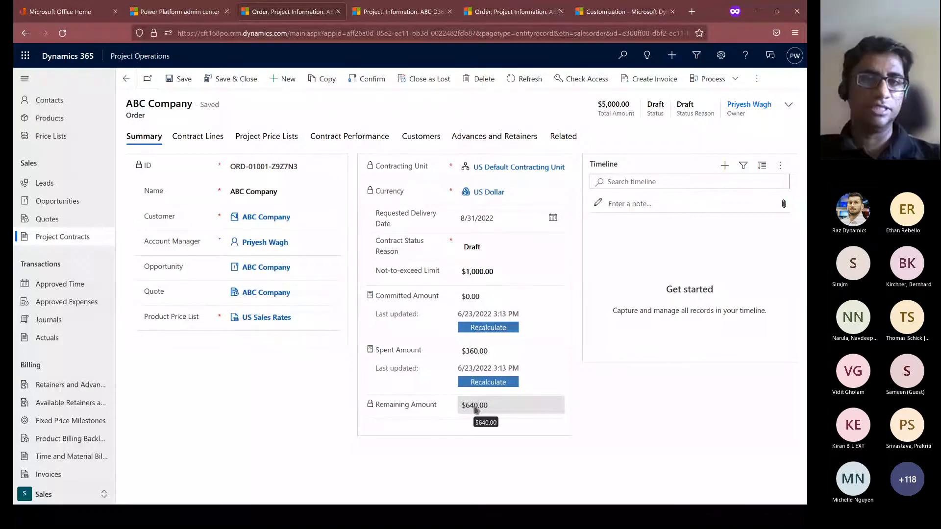
{"action": "left_click", "coordinate": [527, 79]}
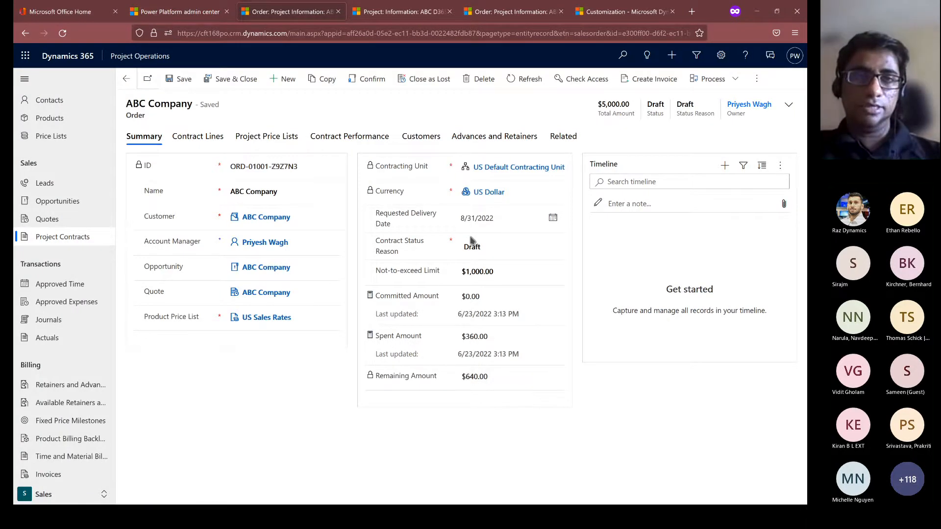
Step: Try to mark ABC D365 Project's 6/16/2022 unbilled sales actual with Failed not-to-exceed status as ready to invoice, then clear the selection
{"action": "left_click", "coordinate": [378, 15]}
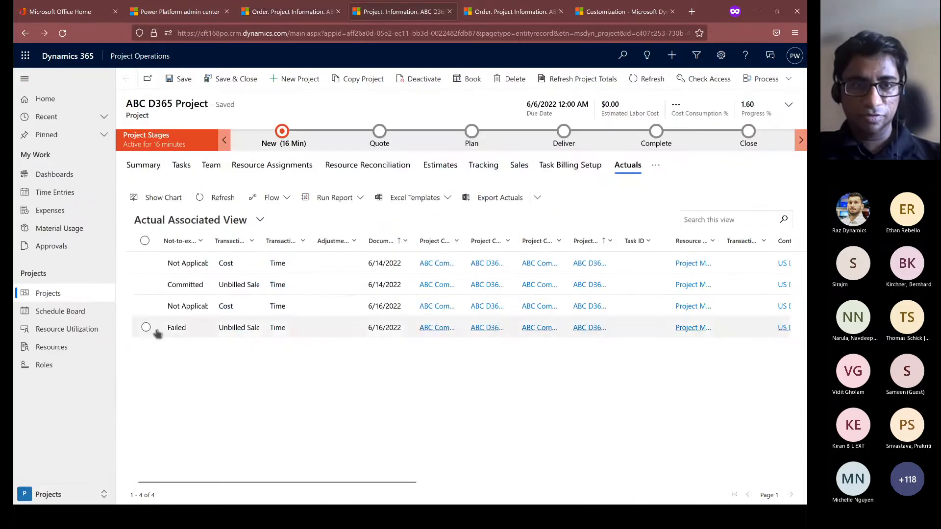
{"action": "left_click", "coordinate": [146, 327]}
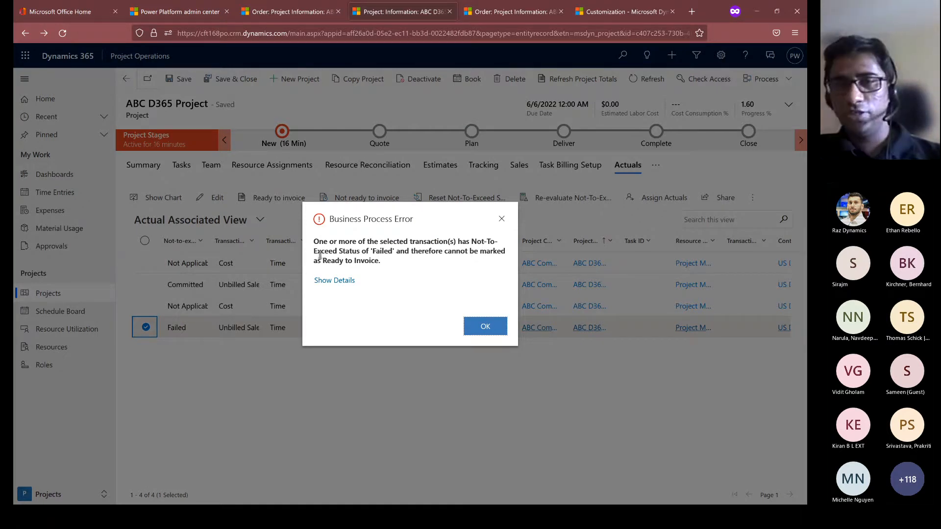
{"action": "key", "text": "Escape"}
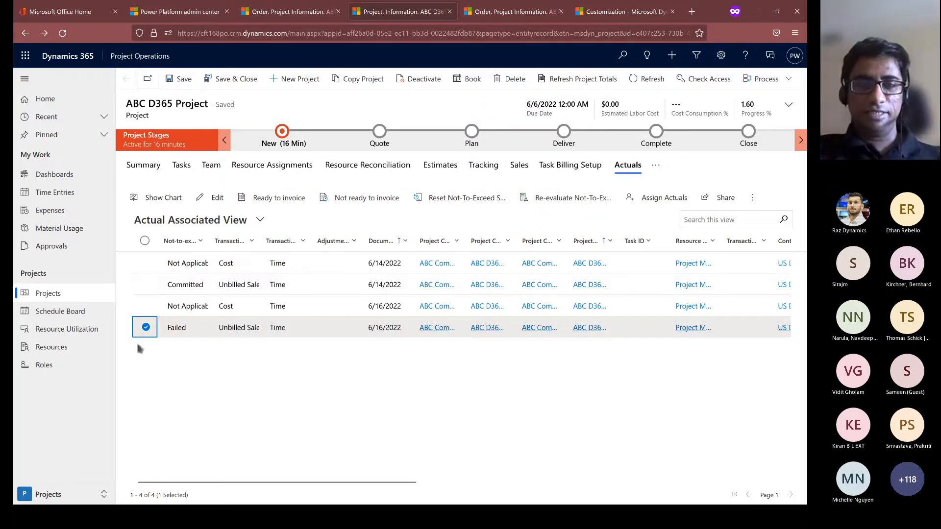
{"action": "left_click", "coordinate": [145, 328]}
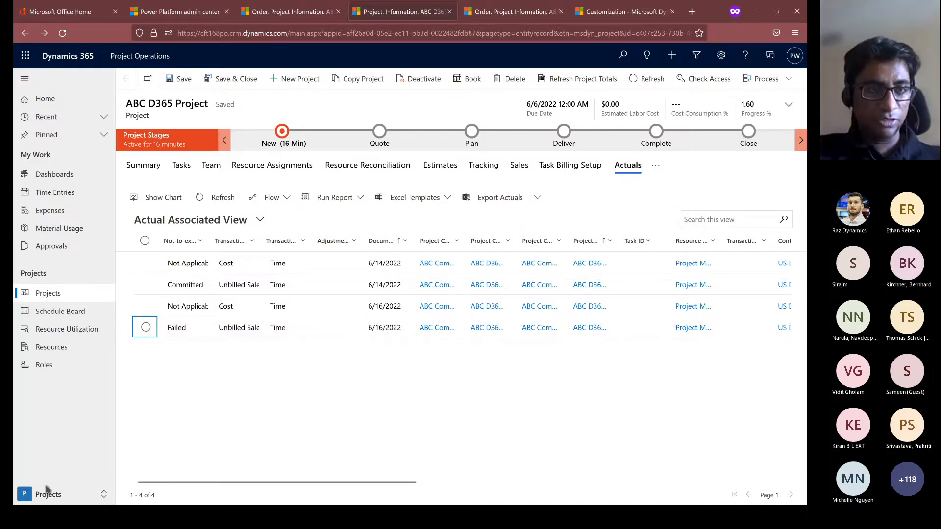
Step: Open the active bookable resources and filter the list to resource type User
{"action": "left_click", "coordinate": [78, 350]}
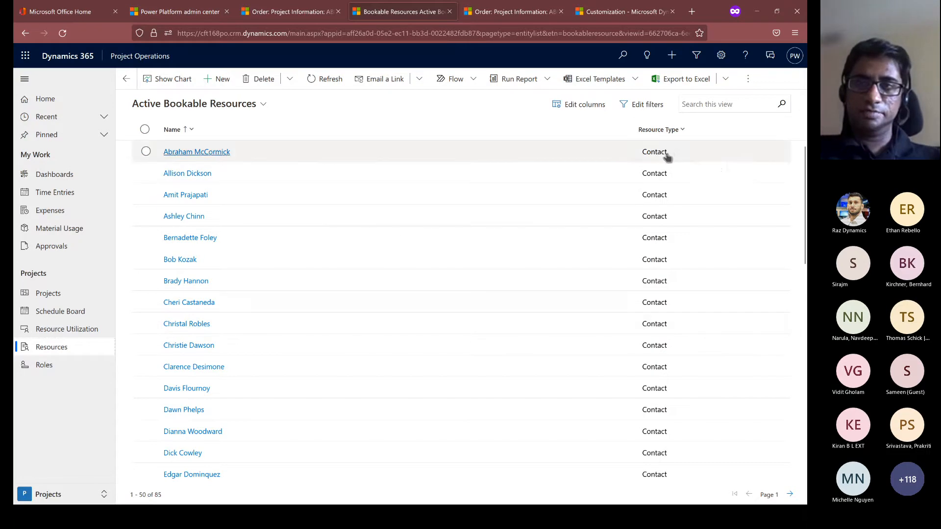
{"action": "left_click", "coordinate": [671, 129]}
{"action": "left_click", "coordinate": [697, 187]}
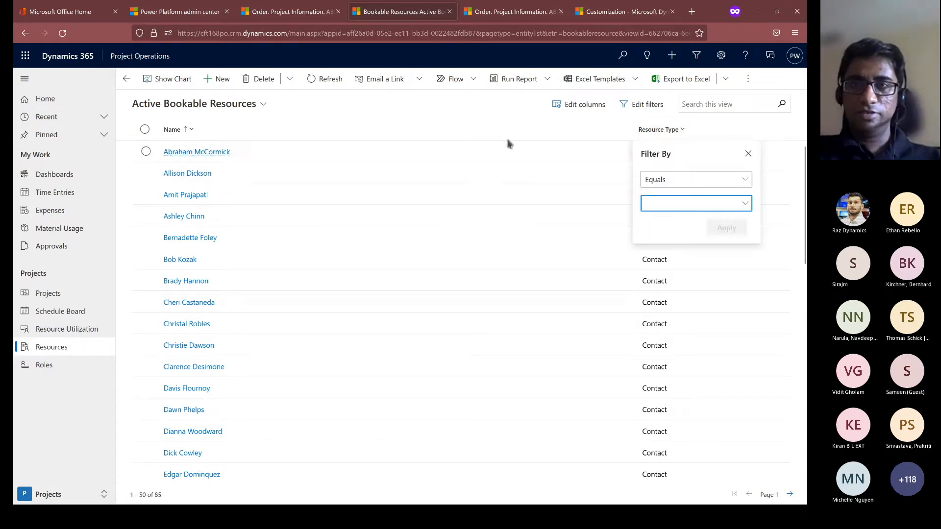
{"action": "left_click", "coordinate": [672, 204]}
{"action": "left_click", "coordinate": [676, 259]}
{"action": "left_click", "coordinate": [677, 262]}
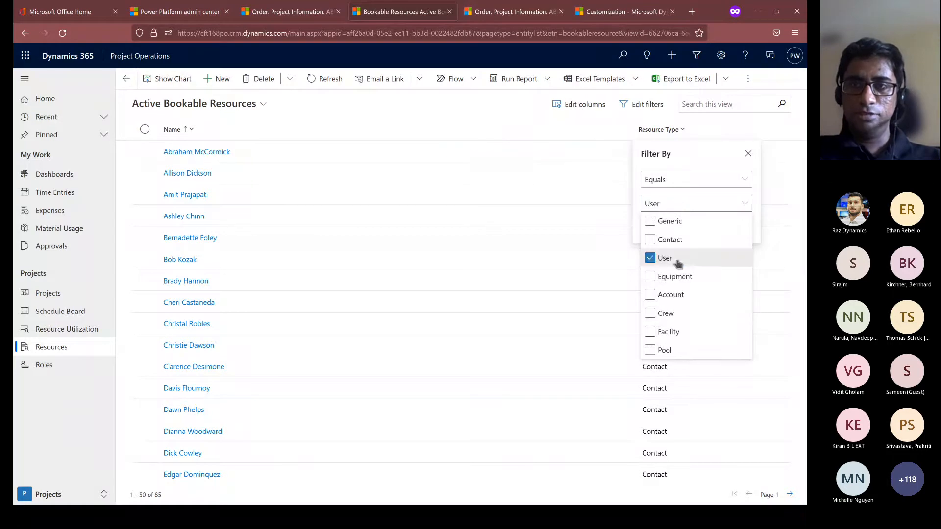
{"action": "left_click", "coordinate": [689, 161]}
{"action": "left_click", "coordinate": [719, 231]}
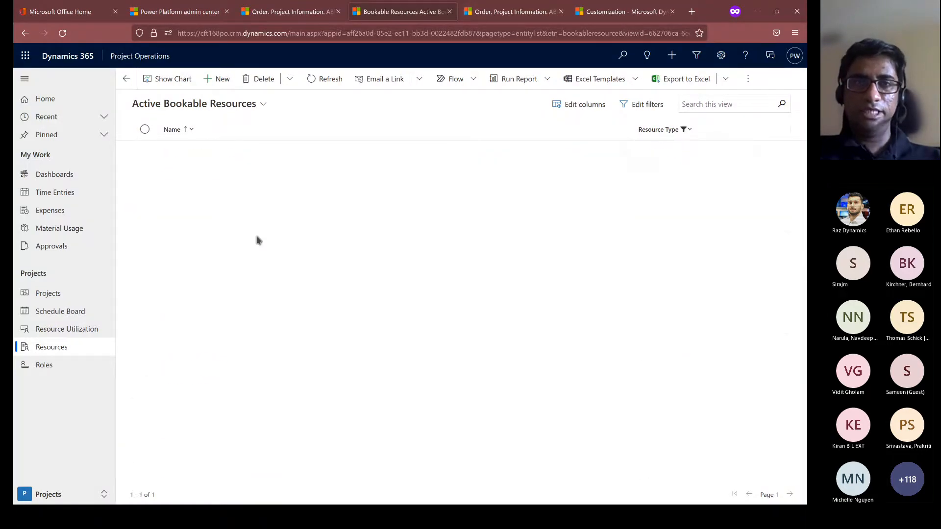
Step: Clear the resource type filter on the active bookable resources, view the second listed contact resource's record, and return to the list
{"action": "left_click", "coordinate": [666, 132]}
{"action": "left_click", "coordinate": [678, 206]}
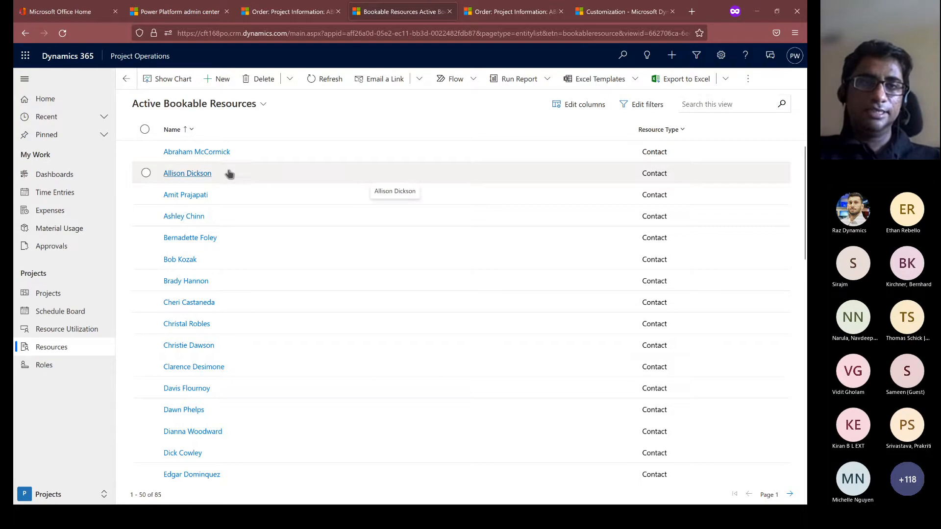
{"action": "double_click", "coordinate": [295, 182]}
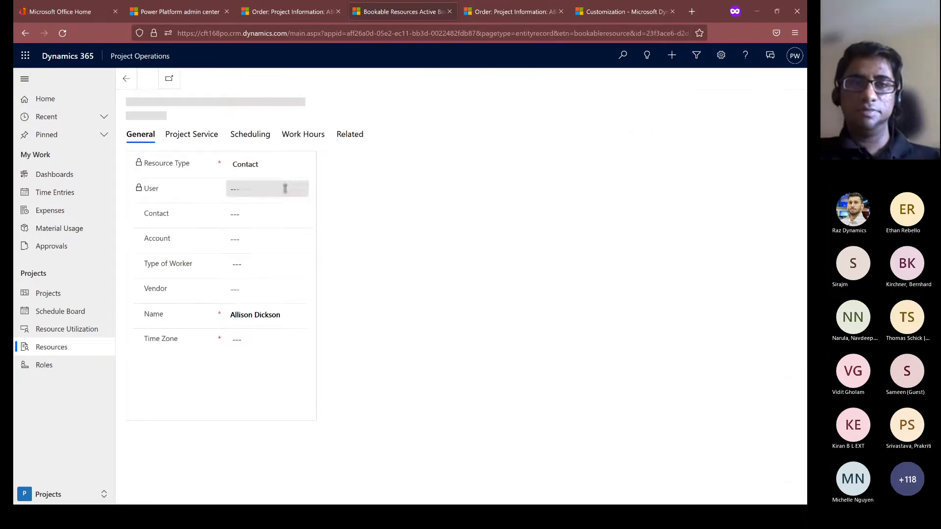
{"action": "left_click", "coordinate": [125, 79]}
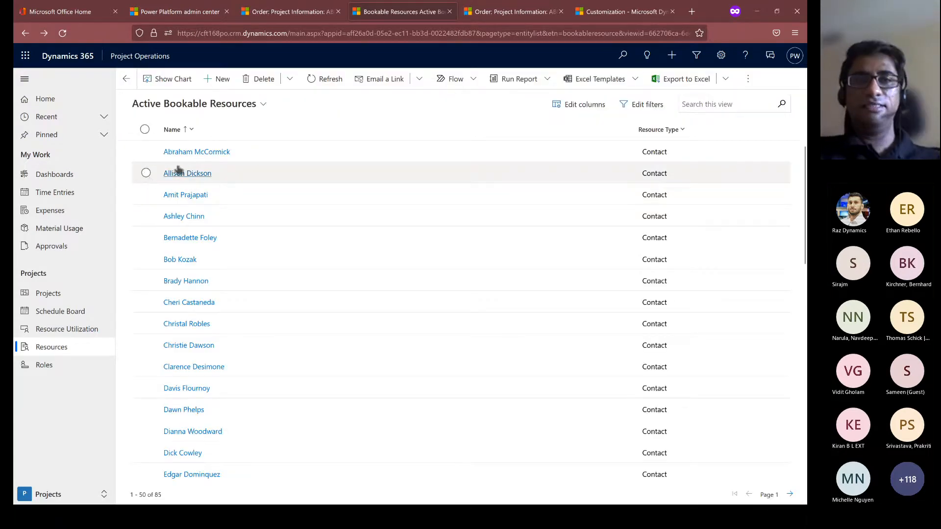
Step: Apply the Default Work Template as the work hours calendar of the second listed contact resource
{"action": "left_click", "coordinate": [146, 173]}
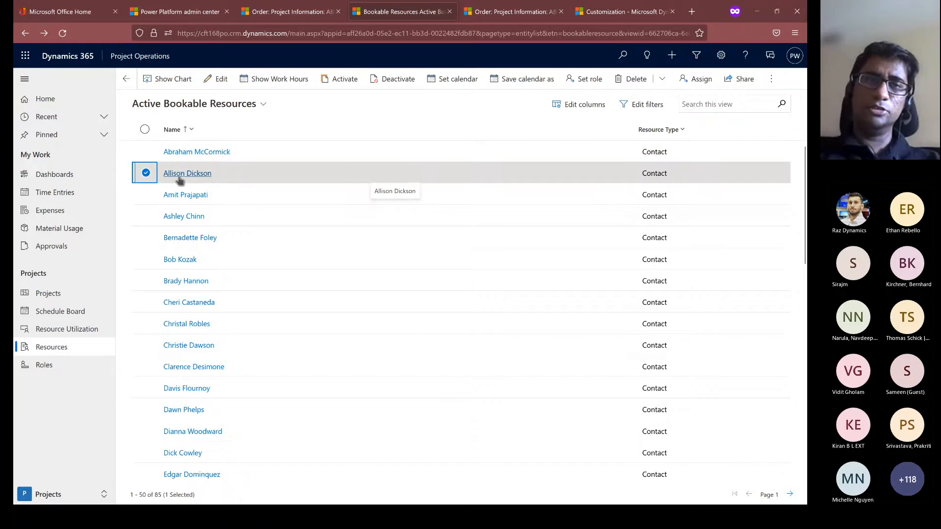
{"action": "left_click", "coordinate": [458, 79]}
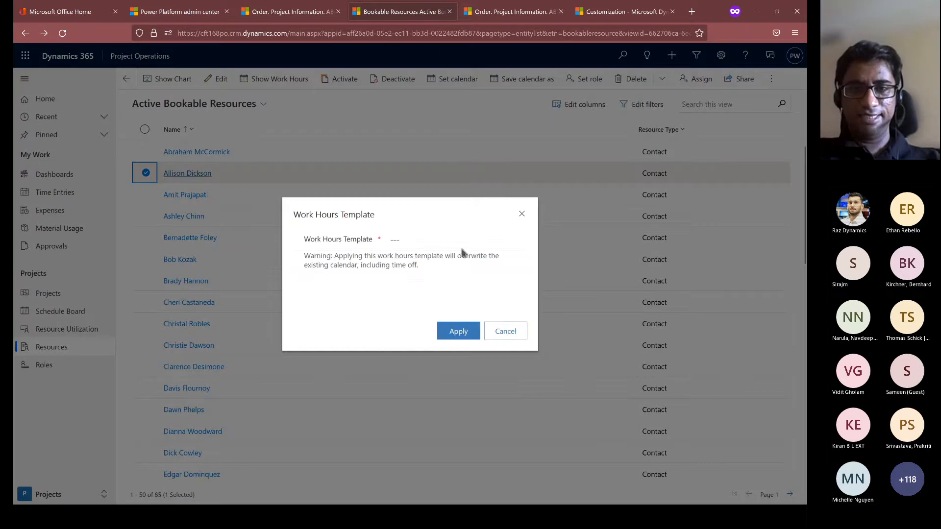
{"action": "left_click", "coordinate": [465, 239]}
{"action": "key", "text": "Return"}
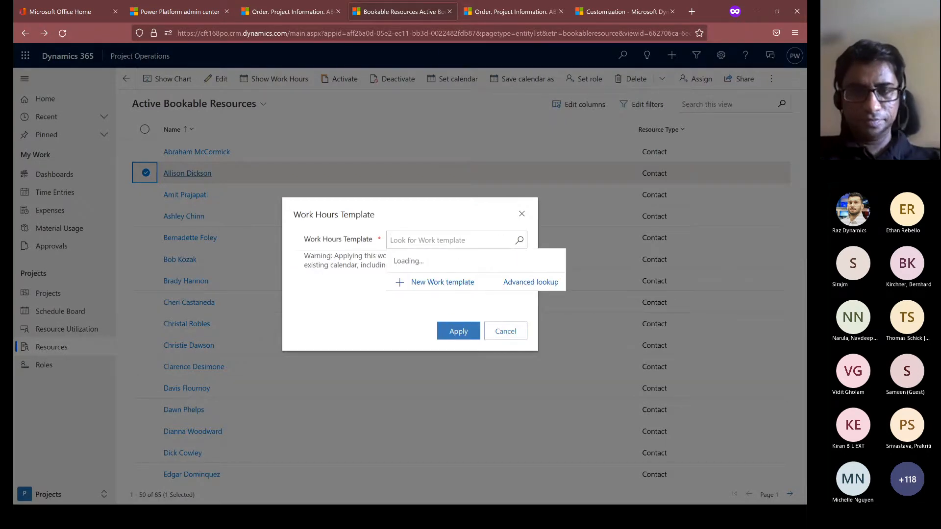
{"action": "left_click", "coordinate": [471, 284]}
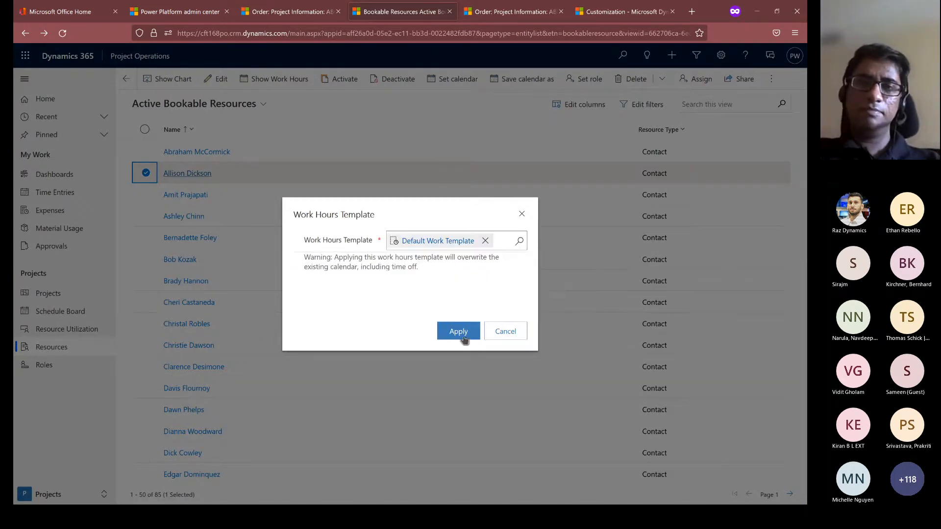
{"action": "left_click", "coordinate": [458, 332]}
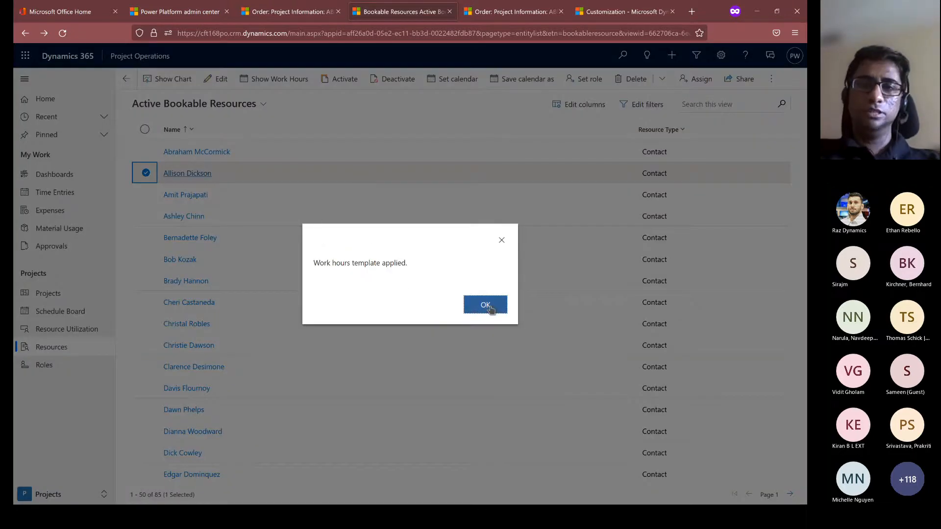
{"action": "left_click", "coordinate": [486, 306]}
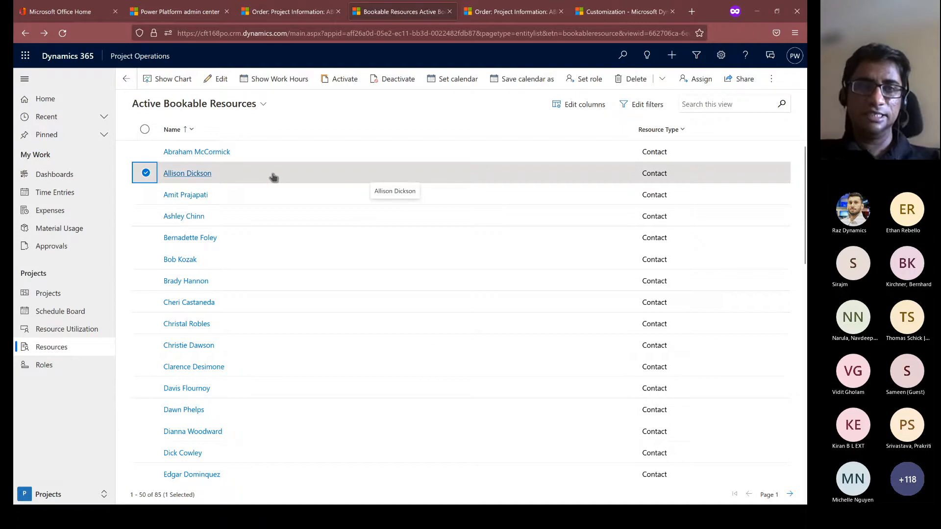
Step: Open the schedule board, select the first resource's 6/24/2022 slot for the ABC D365 Project requirement, and review the available booking methods
{"action": "left_click", "coordinate": [89, 310]}
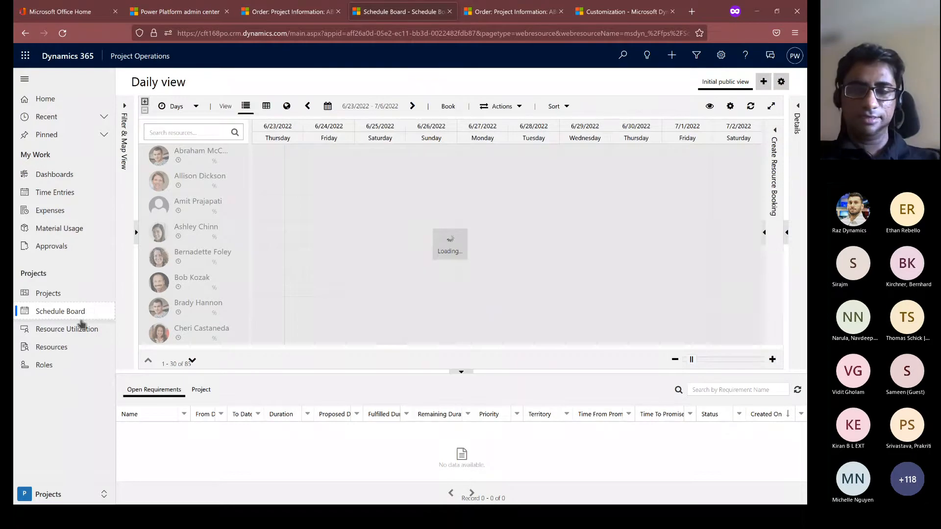
{"action": "scroll", "coordinate": [499, 243], "scroll_direction": "down", "scroll_amount": 5}
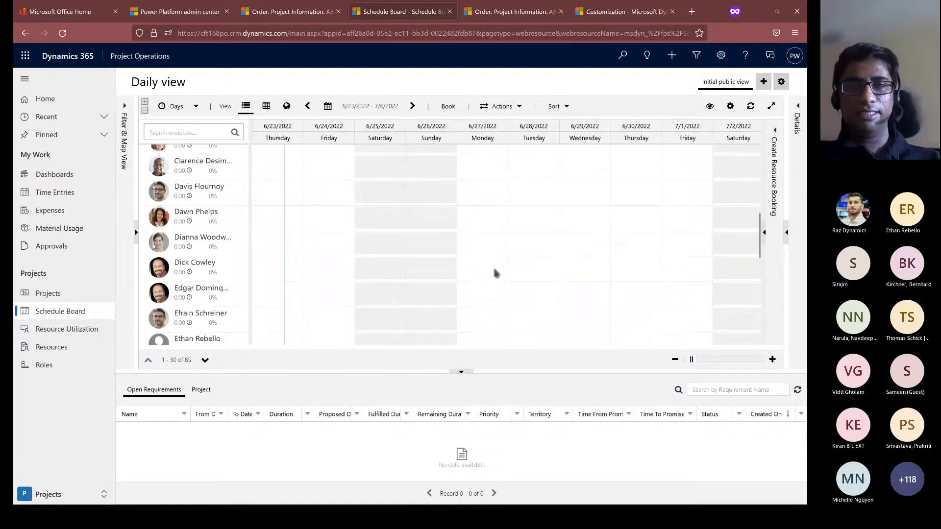
{"action": "scroll", "coordinate": [479, 305], "scroll_direction": "up", "scroll_amount": 5}
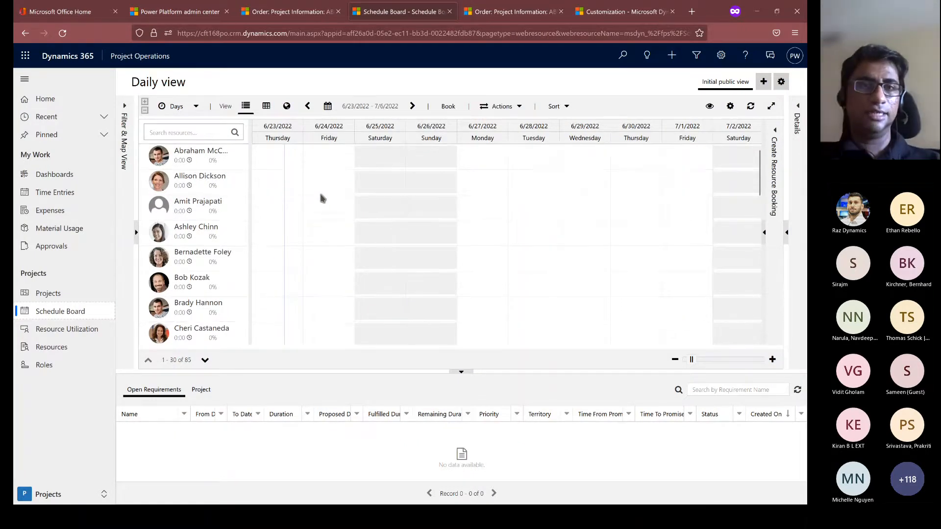
{"action": "left_click", "coordinate": [321, 157]}
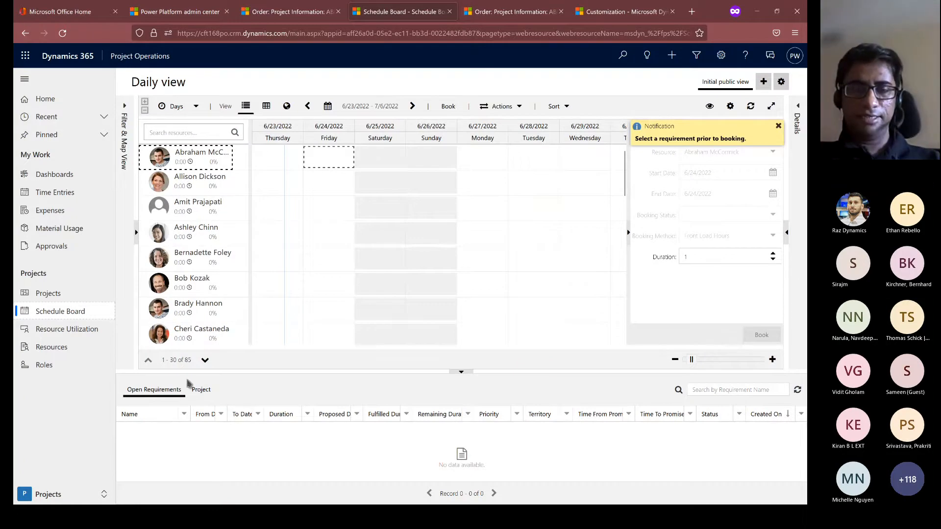
{"action": "left_click", "coordinate": [201, 390]}
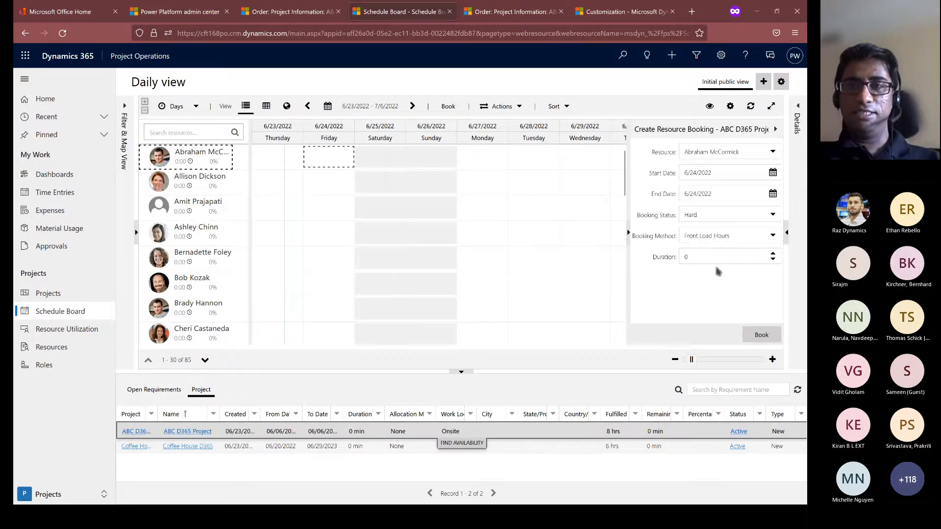
{"action": "left_click", "coordinate": [753, 240]}
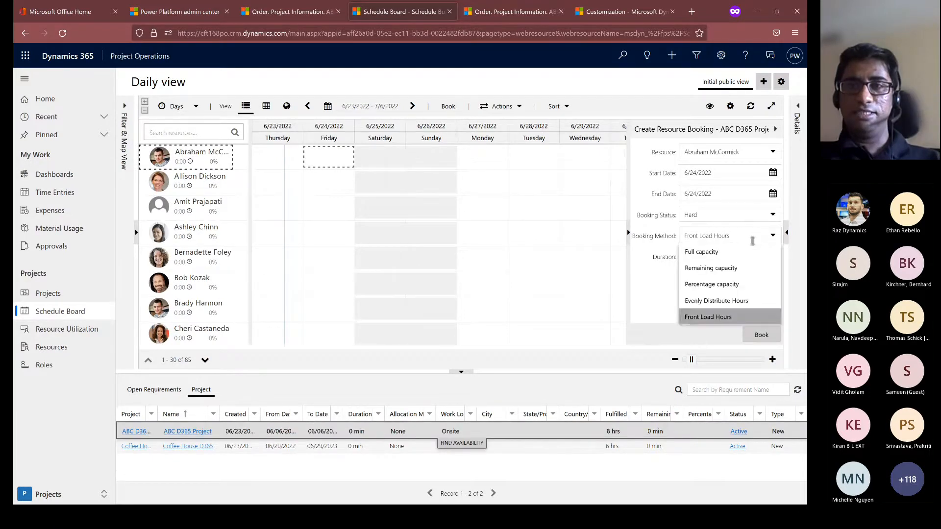
{"action": "left_click", "coordinate": [685, 233]}
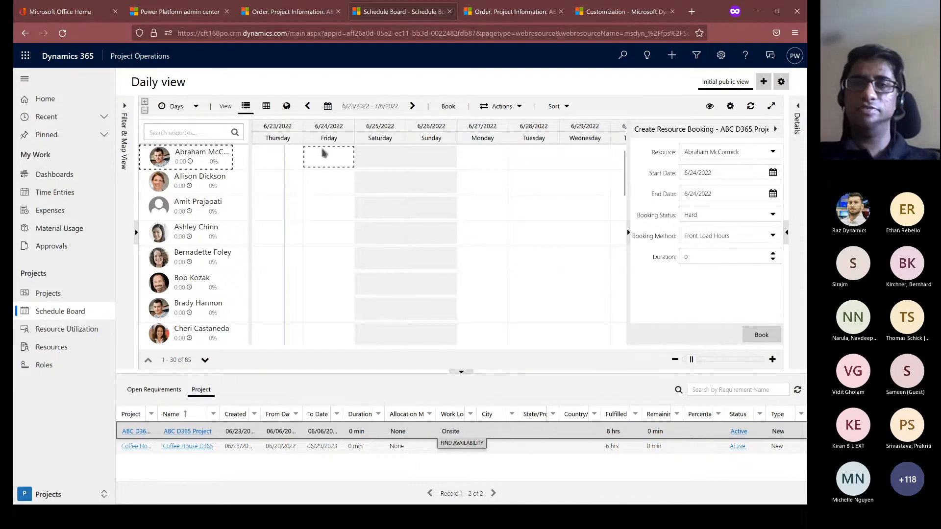
Step: Try a Front Load Hours booking with a duration of 10 for the first resource starting 6/23/2022
{"action": "left_click", "coordinate": [718, 258]}
{"action": "left_click_drag", "start_coordinate": [718, 260], "coordinate": [574, 254]}
{"action": "type", "text": "12"}
{"action": "double_click", "coordinate": [688, 257]}
{"action": "type", "text": "10"}
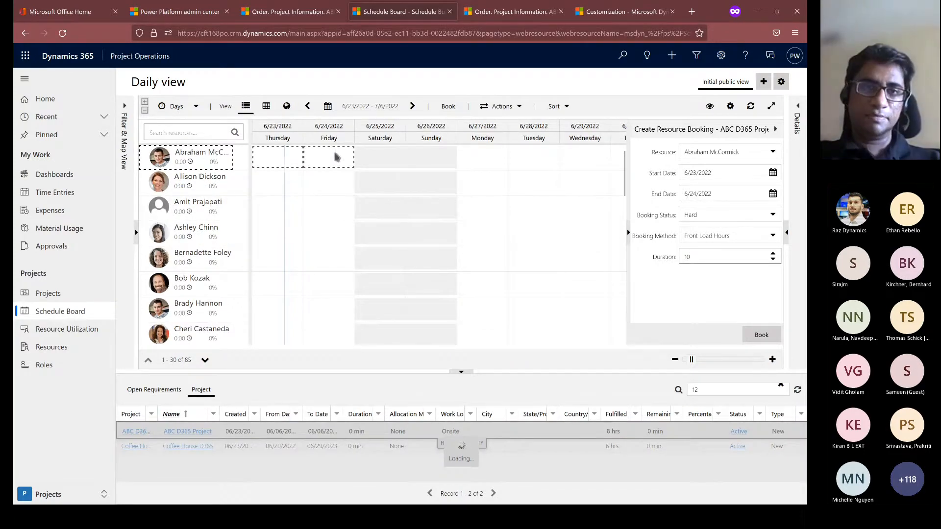
{"action": "left_click", "coordinate": [288, 169]}
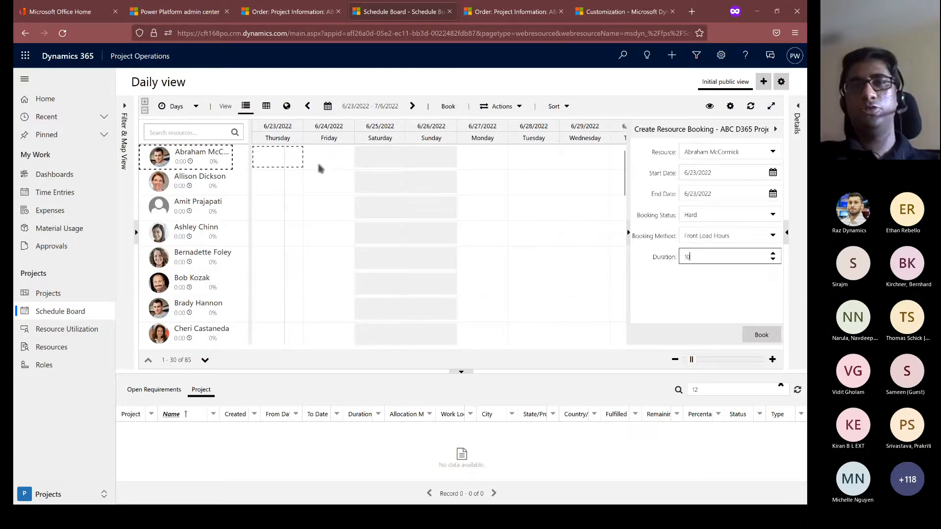
Step: Book the first resource on ABC D365 Project from 6/23/2022 to 6/24/2022 with Evenly Distribute Hours and a duration of 2
{"action": "left_click", "coordinate": [739, 239]}
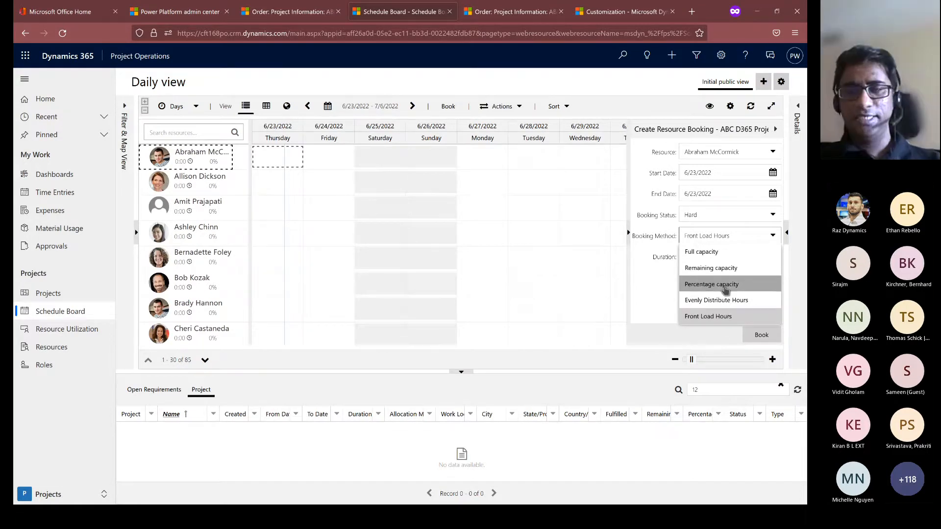
{"action": "left_click", "coordinate": [725, 305]}
{"action": "left_click_drag", "start_coordinate": [294, 160], "coordinate": [313, 161]}
{"action": "left_click", "coordinate": [640, 258]}
{"action": "type", "text": "2"}
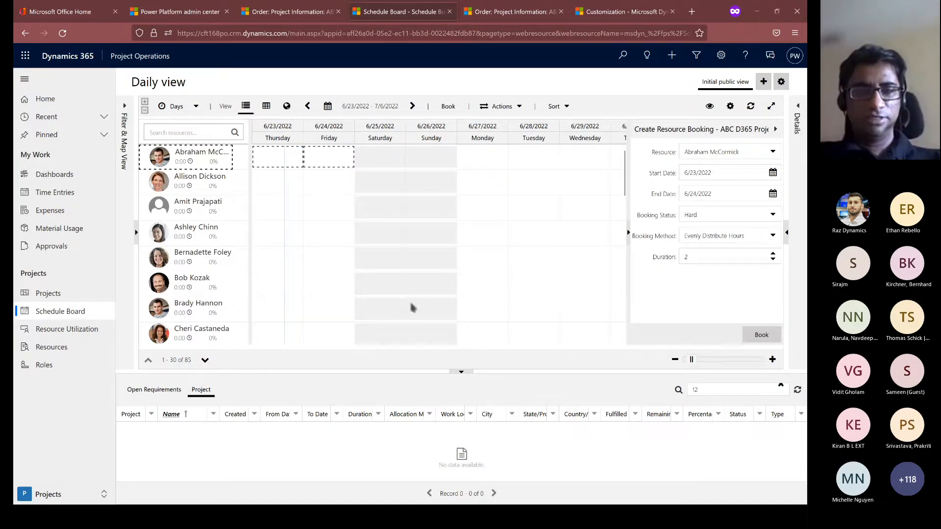
{"action": "left_click", "coordinate": [763, 333]}
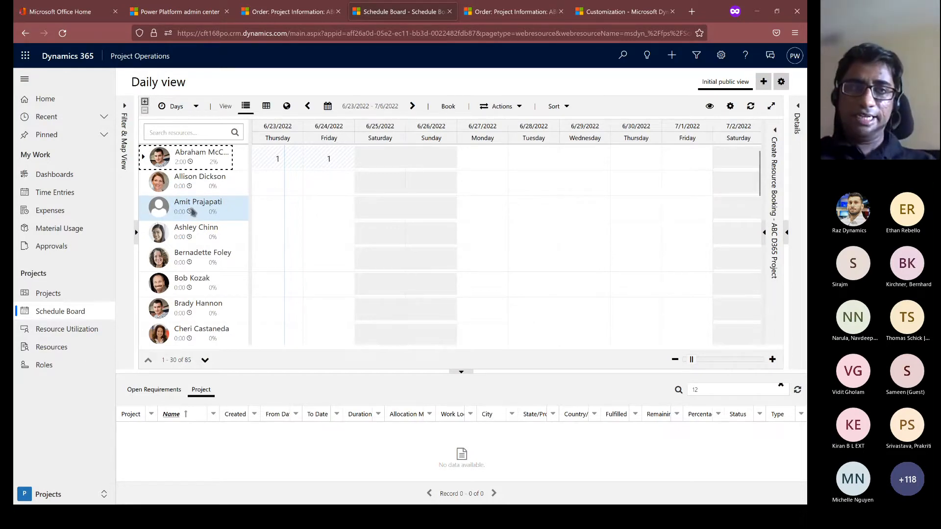
Step: Switch to the Settings area and open the US Default Contracting Unit from the active organizational units
{"action": "left_click", "coordinate": [57, 495]}
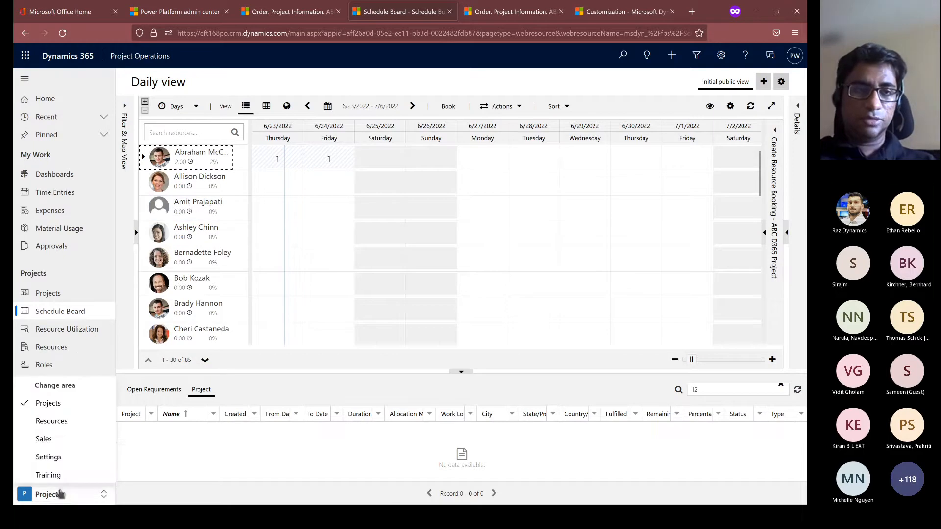
{"action": "left_click", "coordinate": [63, 456]}
{"action": "left_click", "coordinate": [63, 195]}
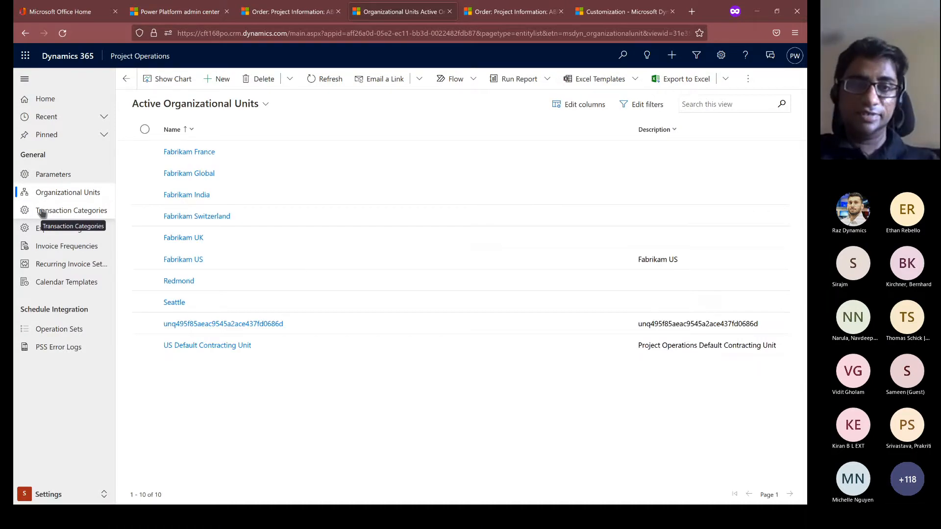
{"action": "left_click", "coordinate": [236, 346]}
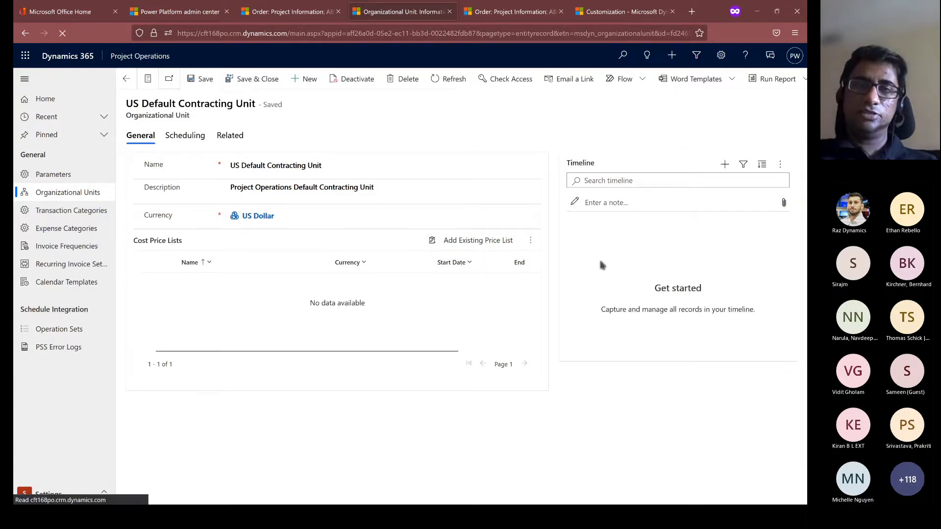
Step: Try to add US Sales Rates to the US Default Contracting Unit's cost price lists and refresh the list
{"action": "left_click", "coordinate": [498, 243]}
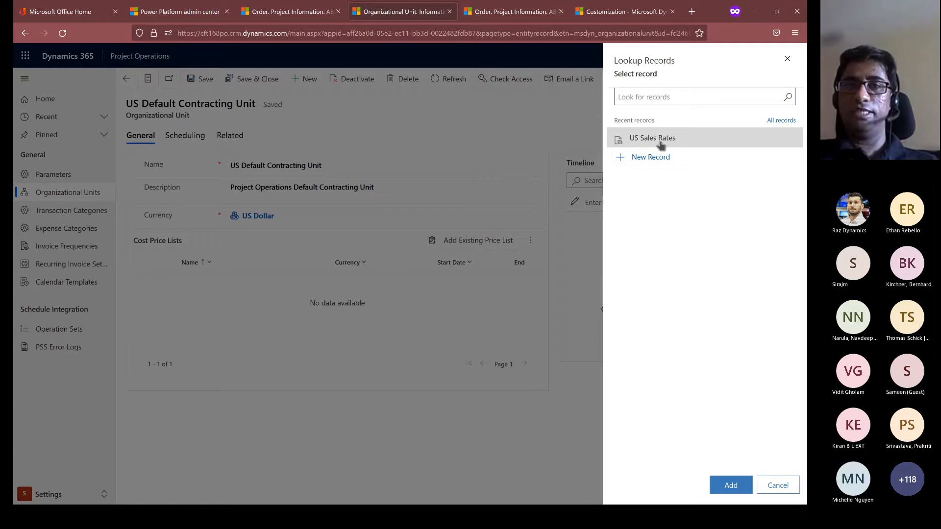
{"action": "left_click", "coordinate": [661, 145]}
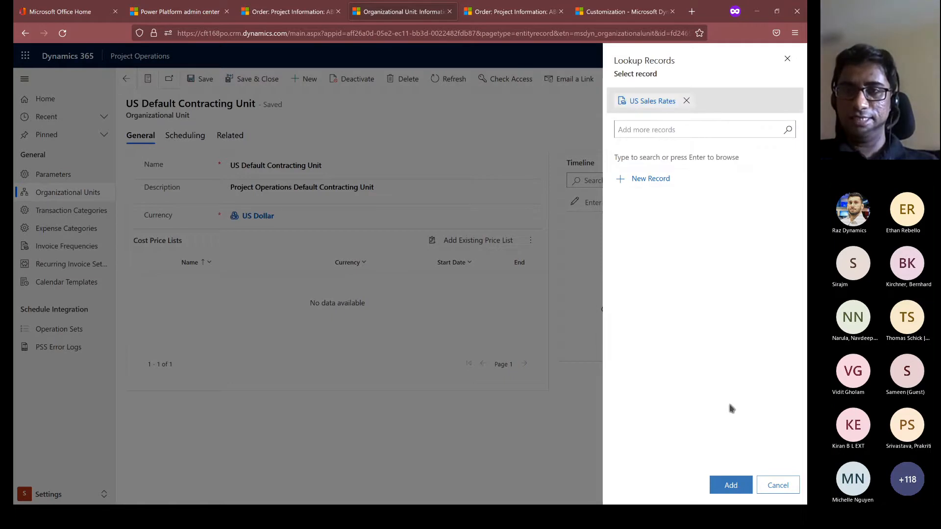
{"action": "left_click", "coordinate": [730, 485]}
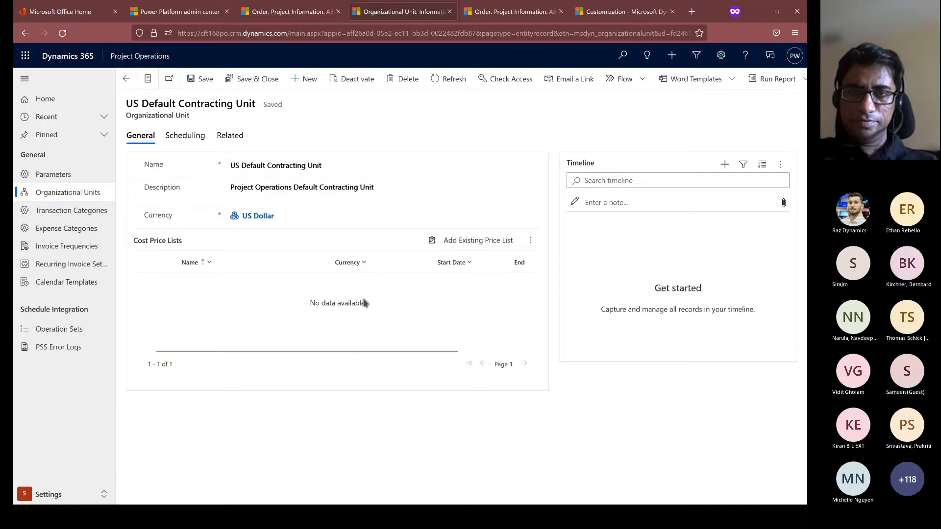
{"action": "left_click", "coordinate": [531, 240]}
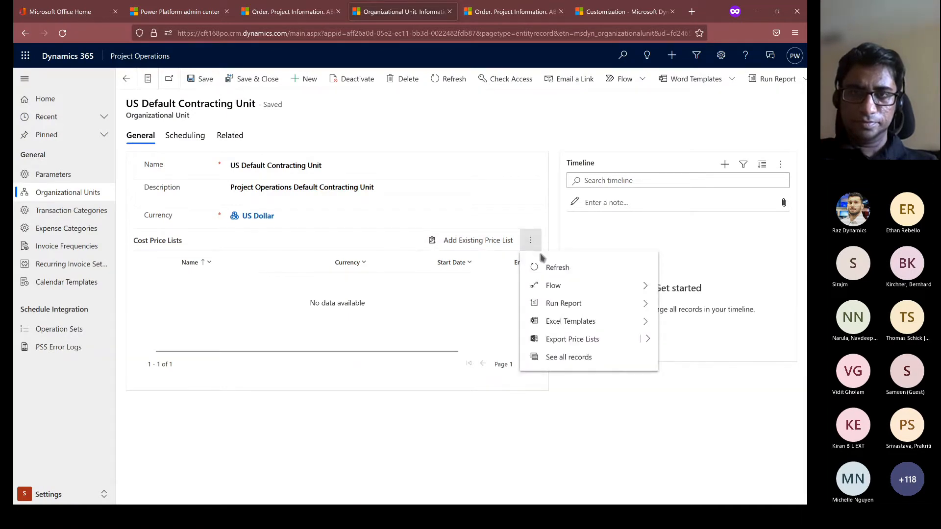
{"action": "left_click", "coordinate": [542, 269]}
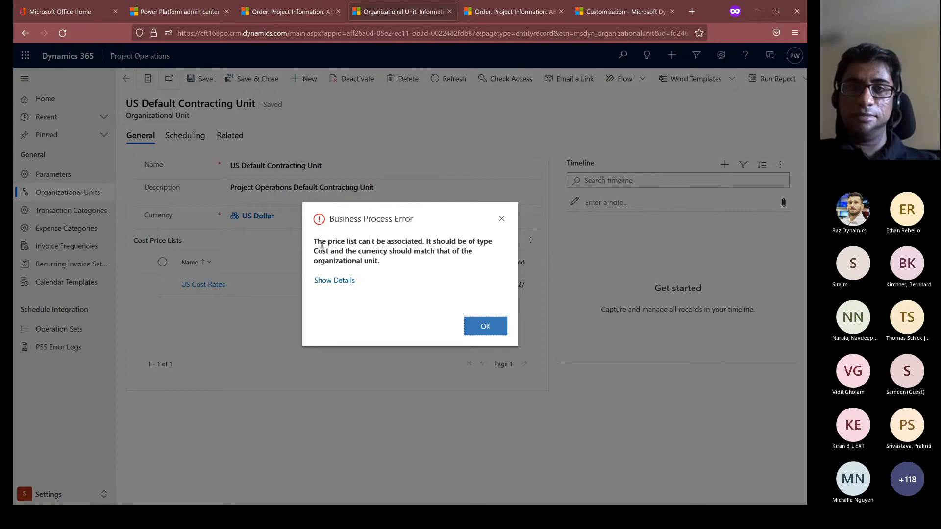
{"action": "left_click_drag", "start_coordinate": [314, 241], "coordinate": [450, 252]}
{"action": "left_click", "coordinate": [430, 257]}
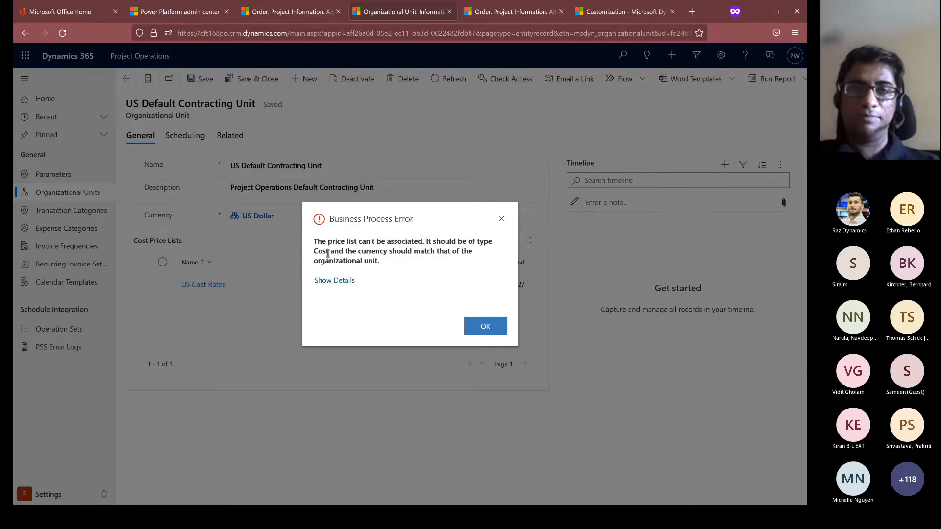
{"action": "left_click", "coordinate": [502, 218]}
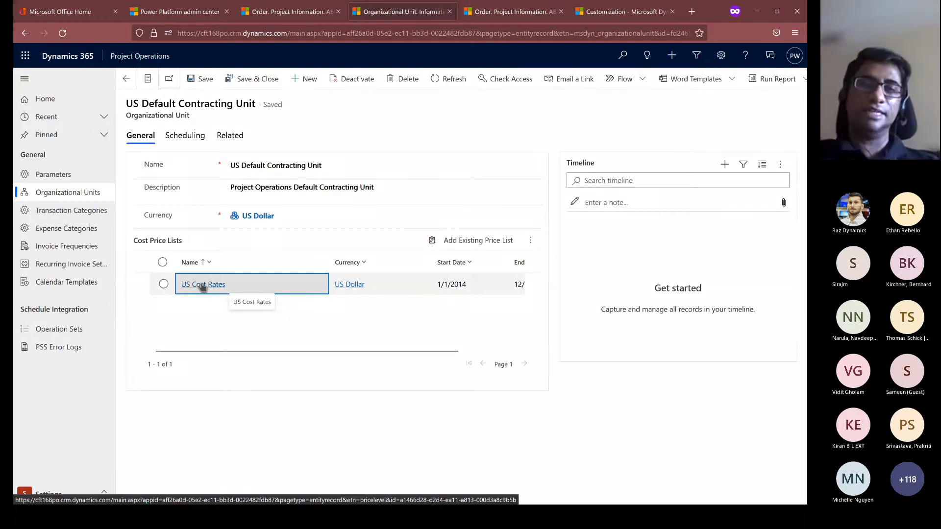
Step: Open the US Cost Rates price list and sort its role prices by resourcing unit in descending order
{"action": "left_click", "coordinate": [203, 285]}
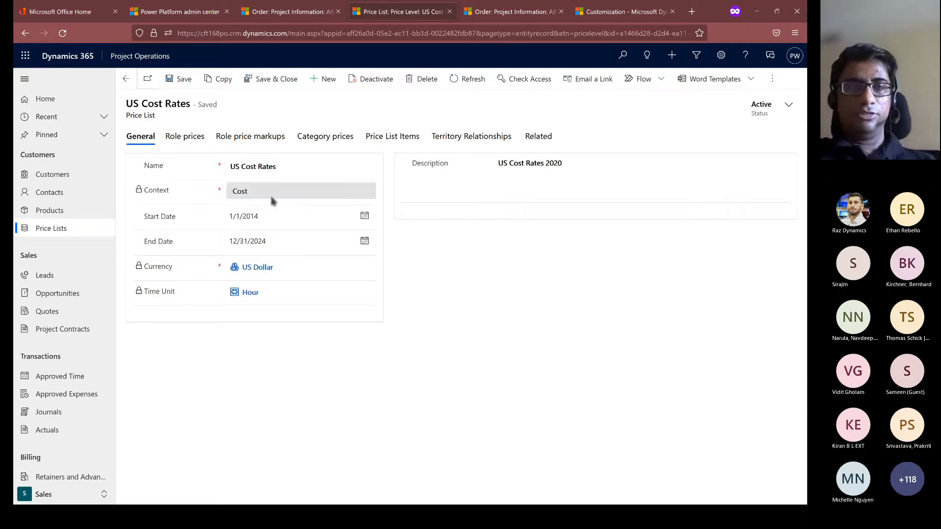
{"action": "left_click", "coordinate": [166, 139]}
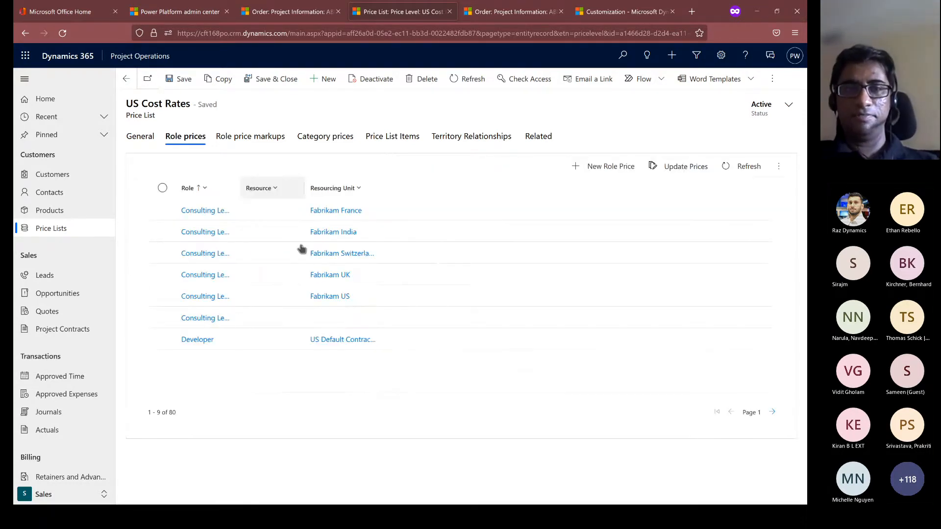
{"action": "left_click", "coordinate": [360, 191]}
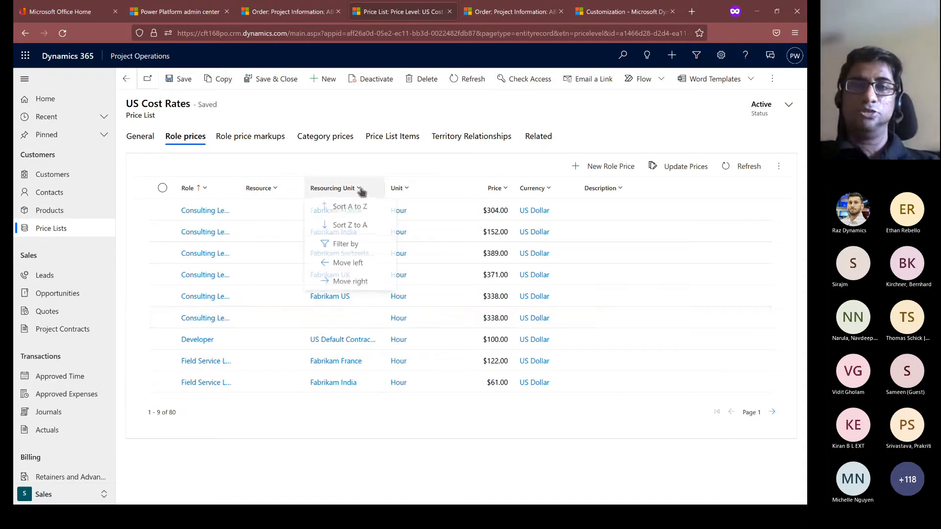
{"action": "left_click", "coordinate": [365, 226]}
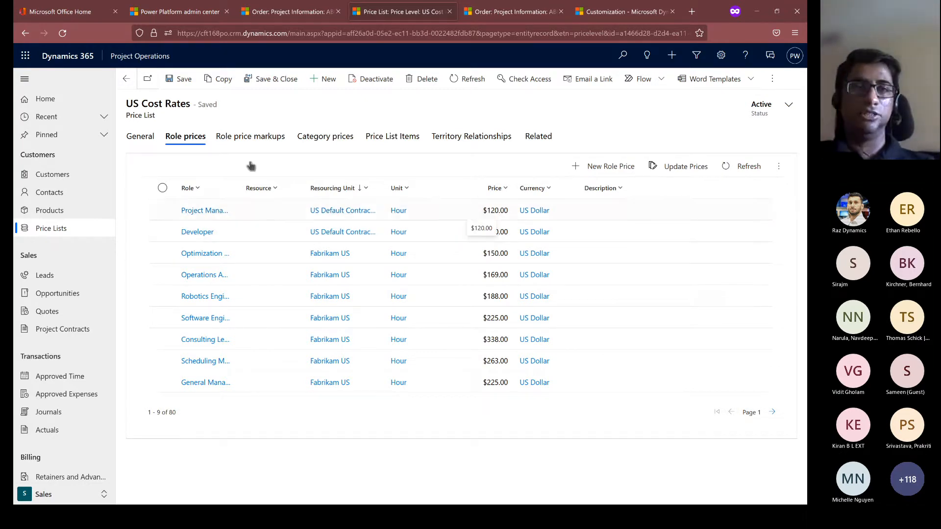
Step: Open the US Sales Rates price list, sort its role prices by resourcing unit in descending order, and select the project manager price
{"action": "left_click", "coordinate": [96, 234]}
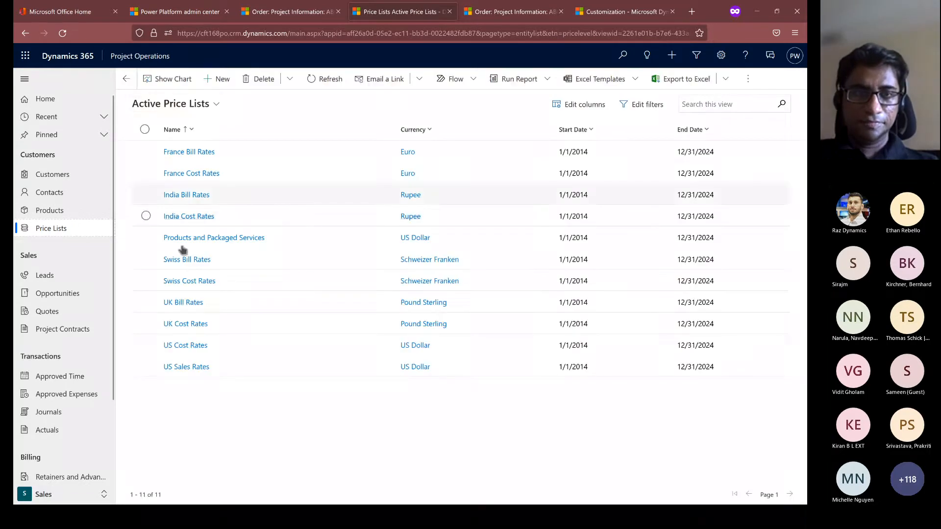
{"action": "left_click", "coordinate": [195, 368]}
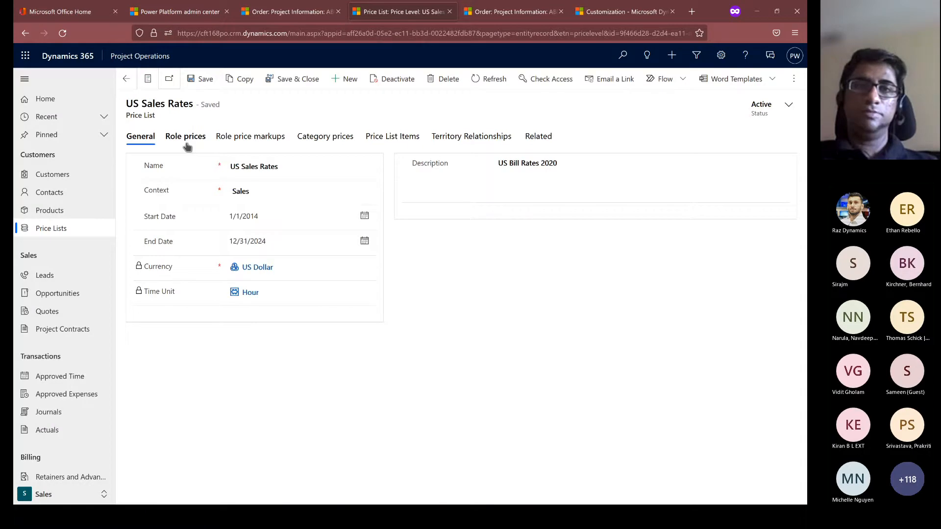
{"action": "left_click", "coordinate": [187, 139]}
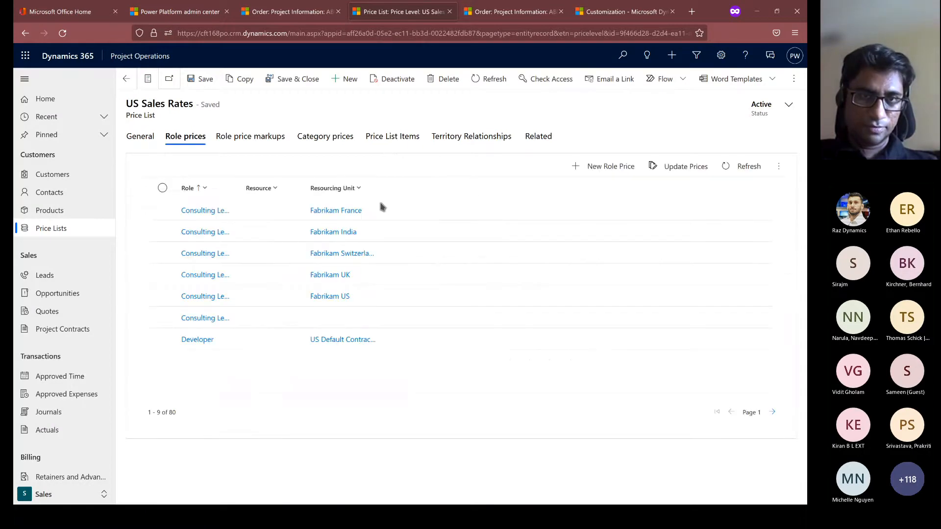
{"action": "left_click", "coordinate": [360, 190]}
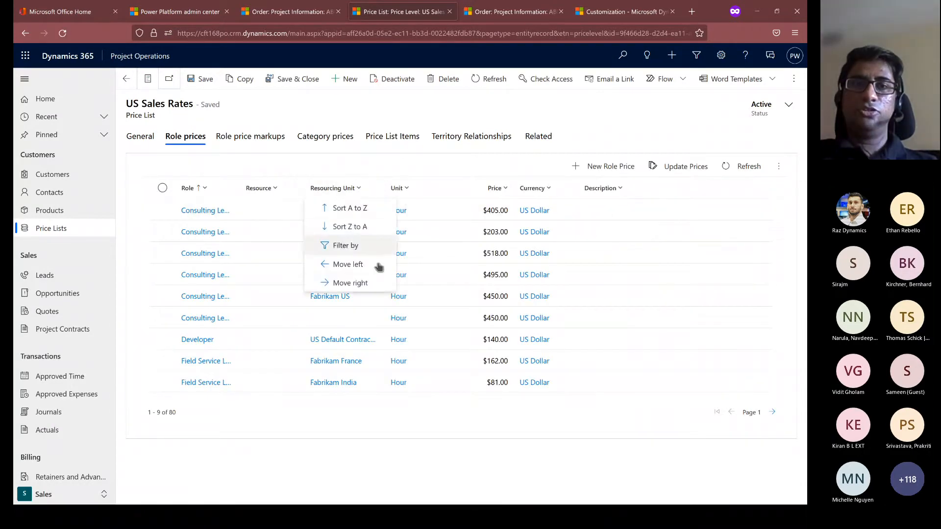
{"action": "left_click", "coordinate": [350, 227]}
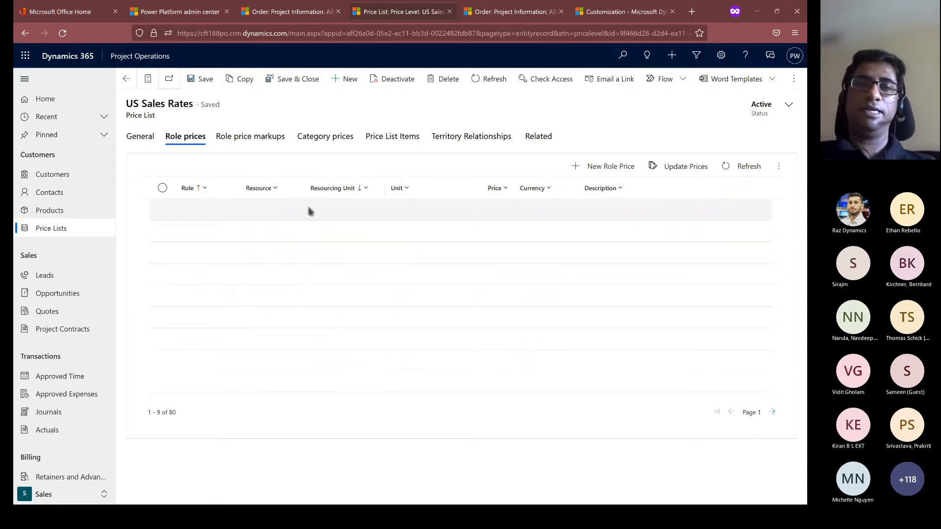
{"action": "left_click", "coordinate": [488, 212]}
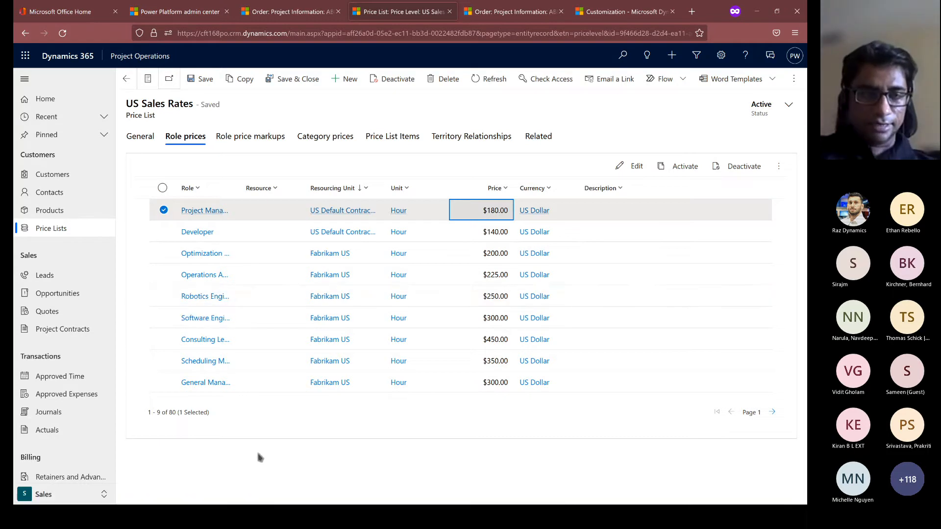
{"action": "scroll", "coordinate": [96, 365], "scroll_direction": "down", "scroll_amount": 2}
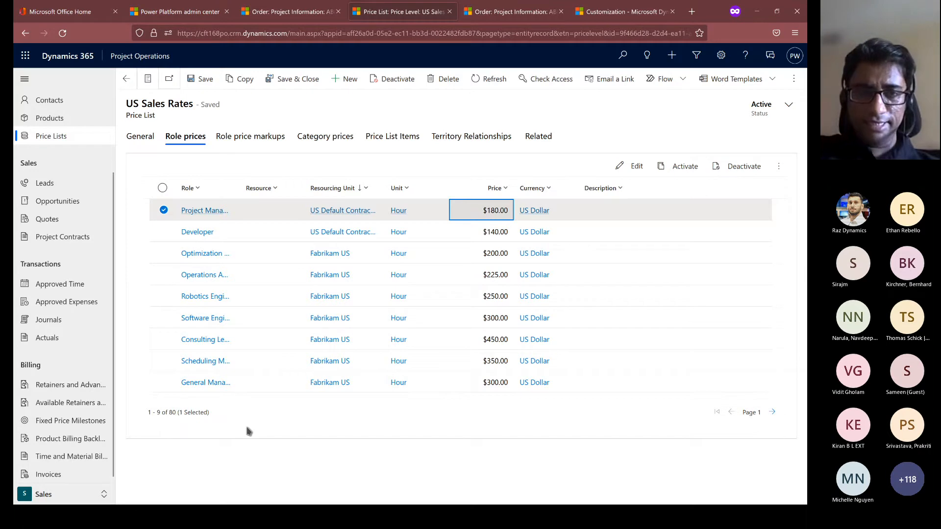
{"action": "left_click", "coordinate": [84, 494]}
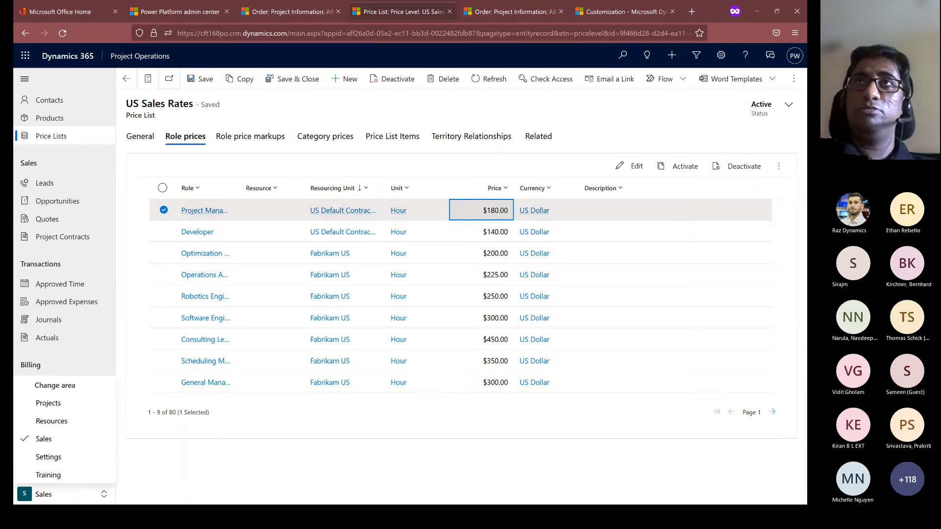
{"action": "key", "text": "alt+Tab"}
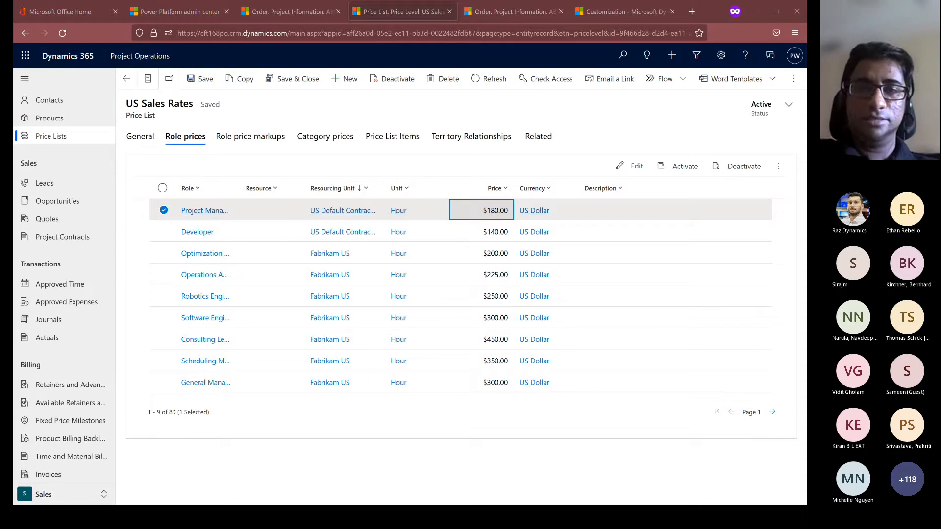